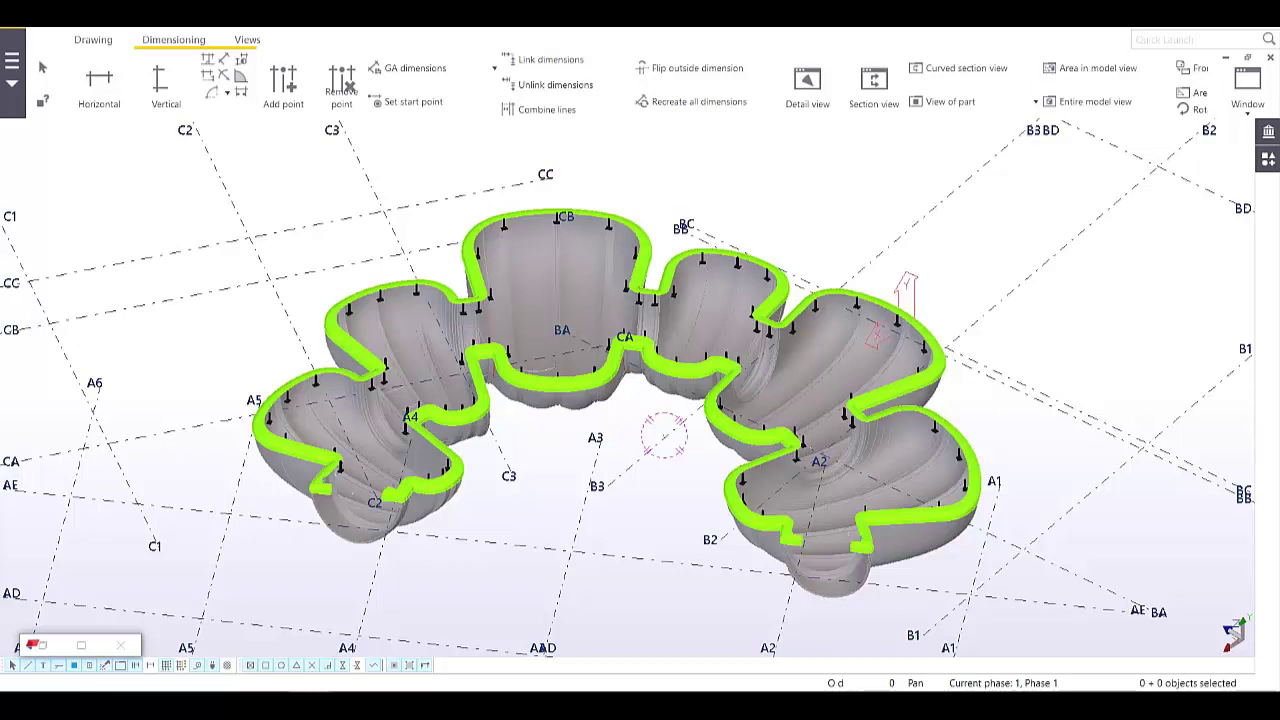
- Examine the ribbed planter shells and their highlighted edges from inside, outside and below in the 3D model
scroll(796, 370, "up", 3)
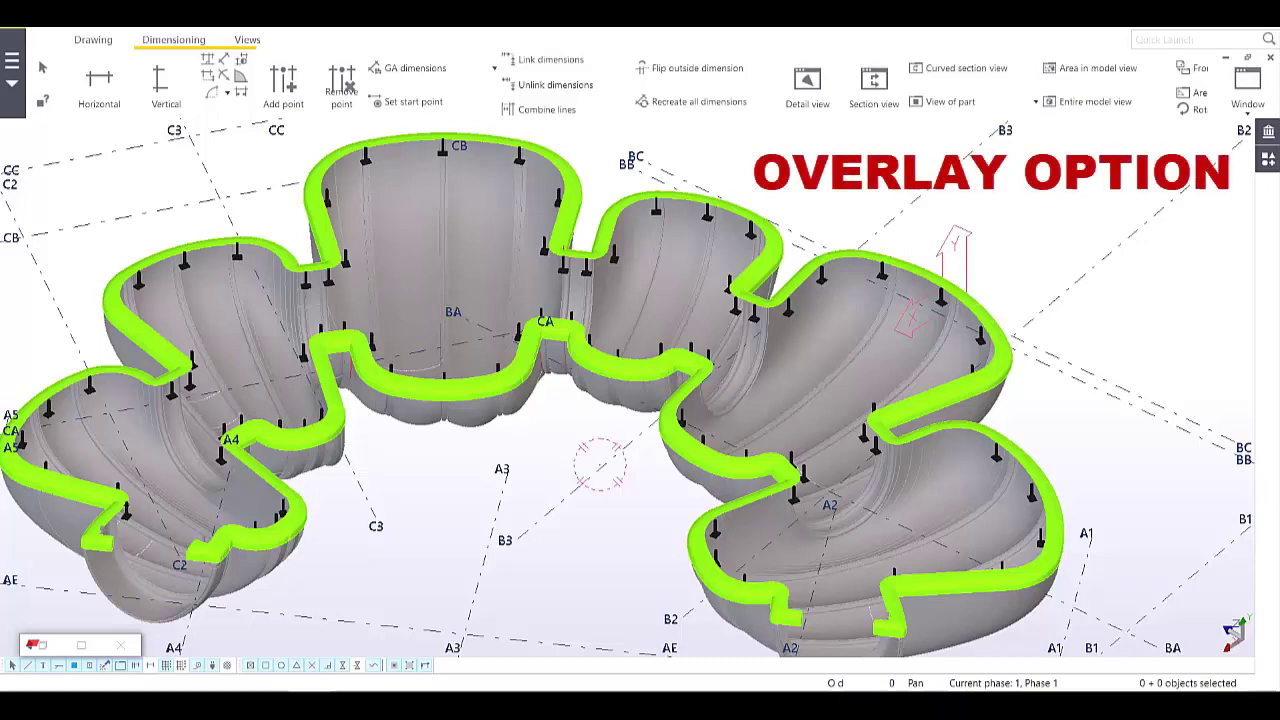
middle_click_drag(700, 480, 480, 330, "ctrl")
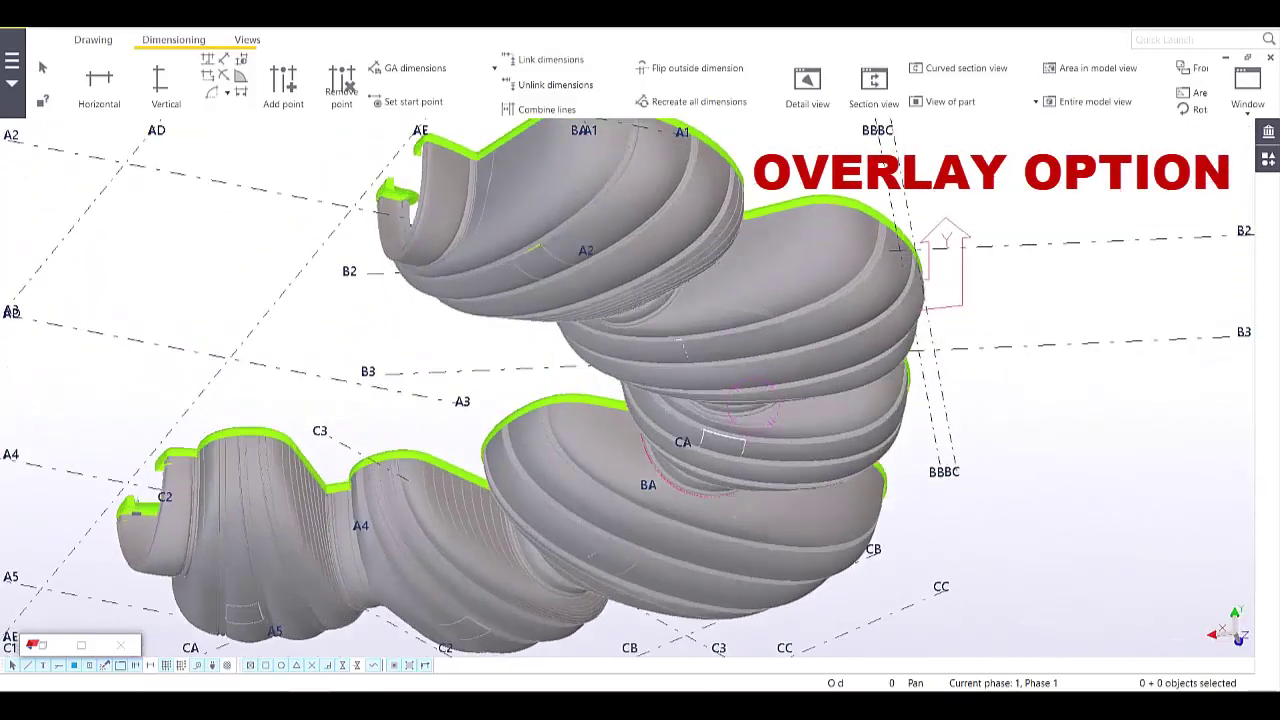
scroll(690, 446, "up", 7)
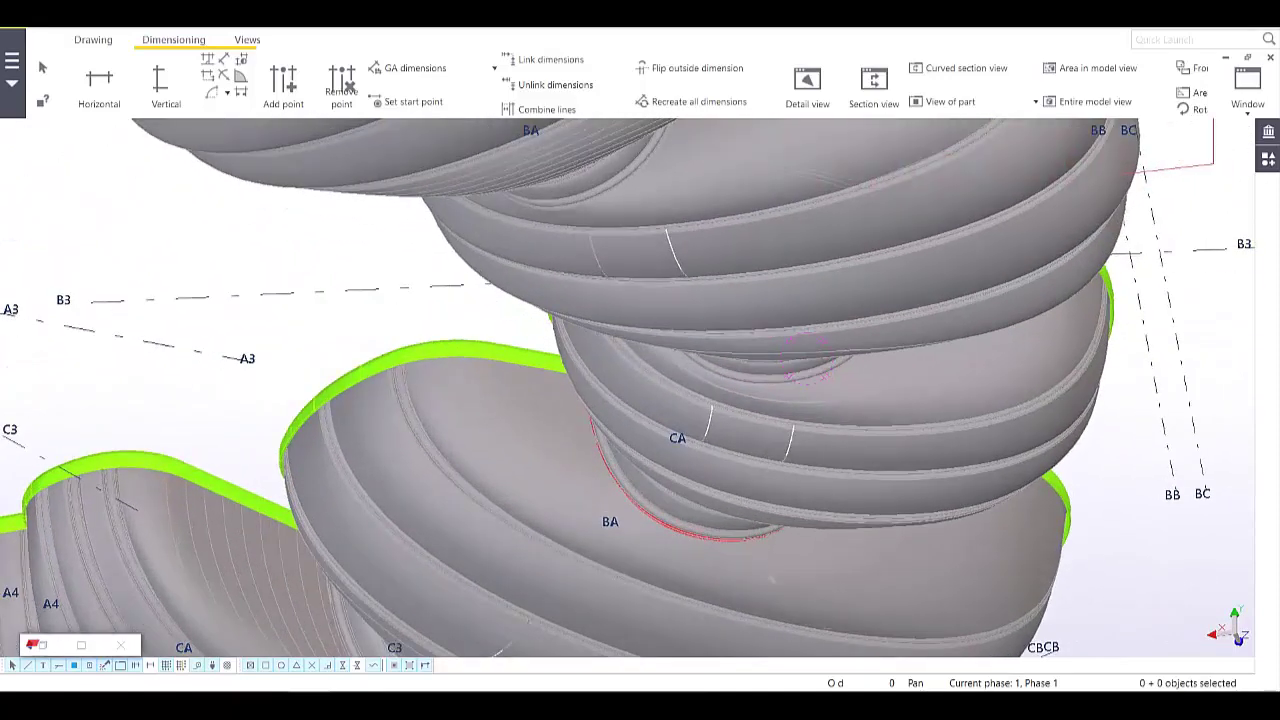
middle_click_drag(670, 552, 1060, 415)
scroll(806, 424, "down", 4)
middle_click_drag(690, 385, 975, 305, "ctrl")
scroll(748, 400, "up", 2)
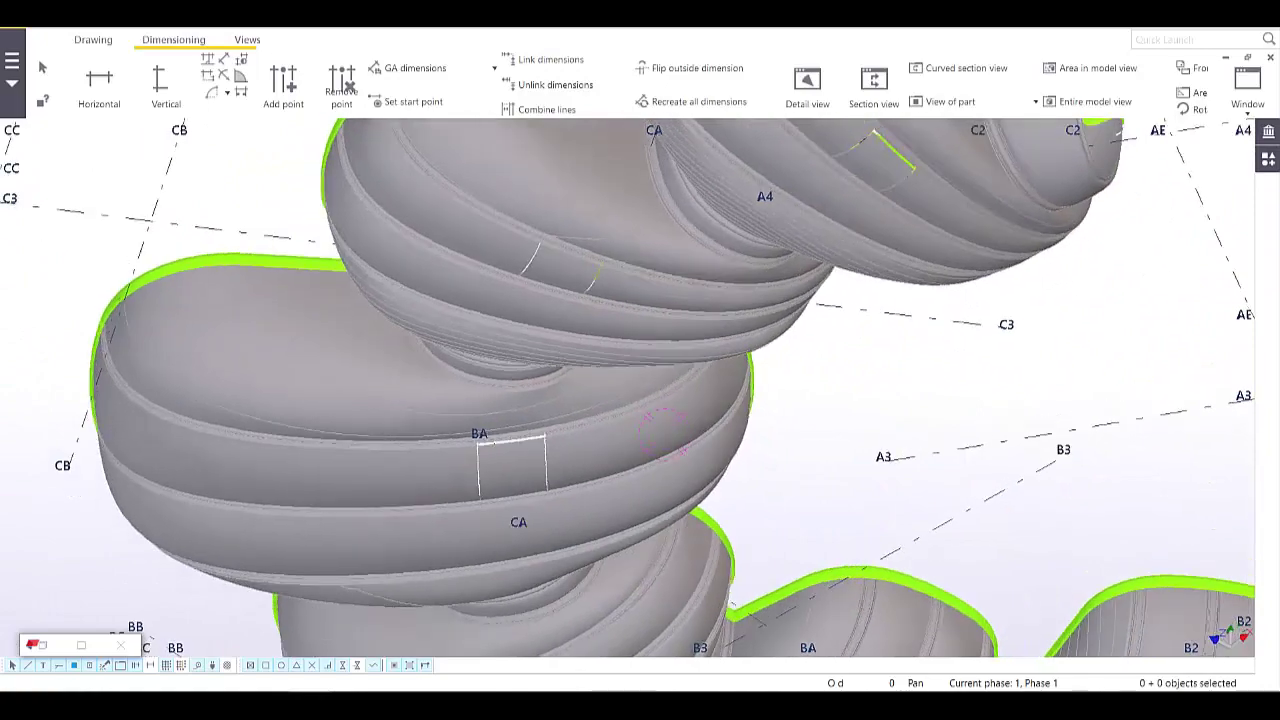
middle_click_drag(265, 255, 443, 413, "ctrl")
scroll(735, 472, "down", 4)
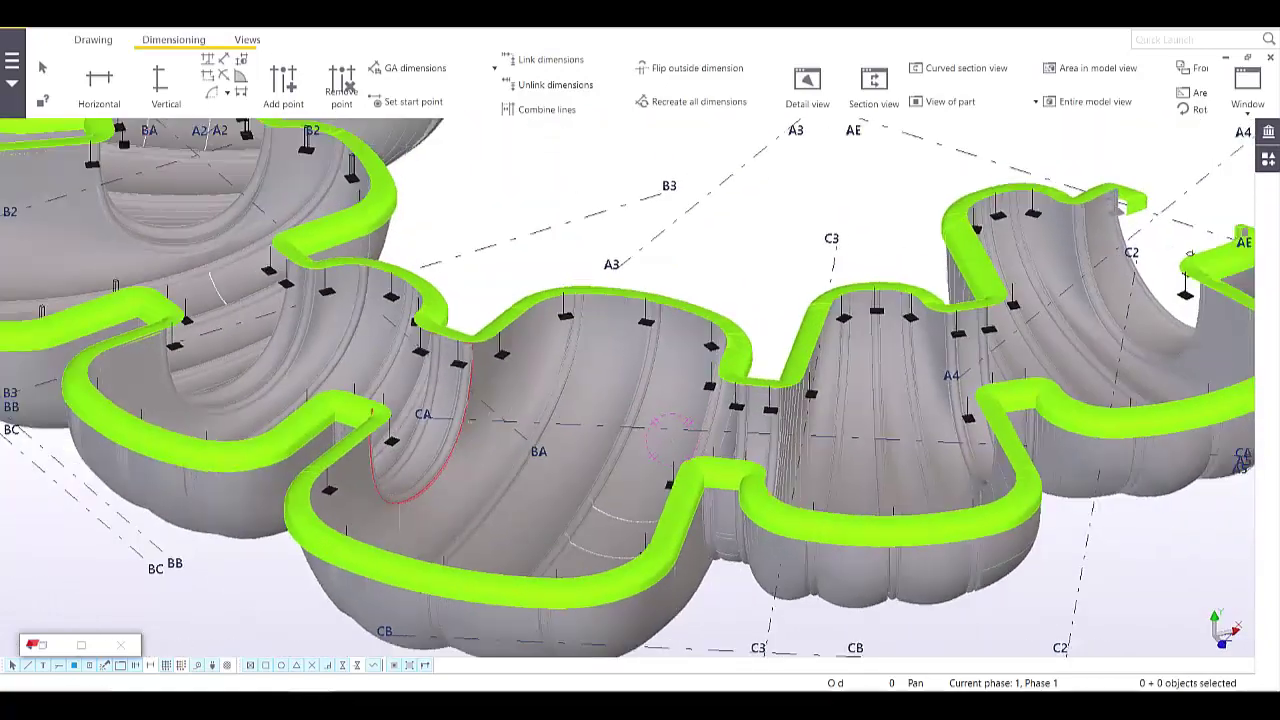
middle_click_drag(735, 472, 480, 445, "ctrl")
middle_click_drag(1020, 385, 565, 411)
middle_click_drag(690, 402, 698, 445, "ctrl")
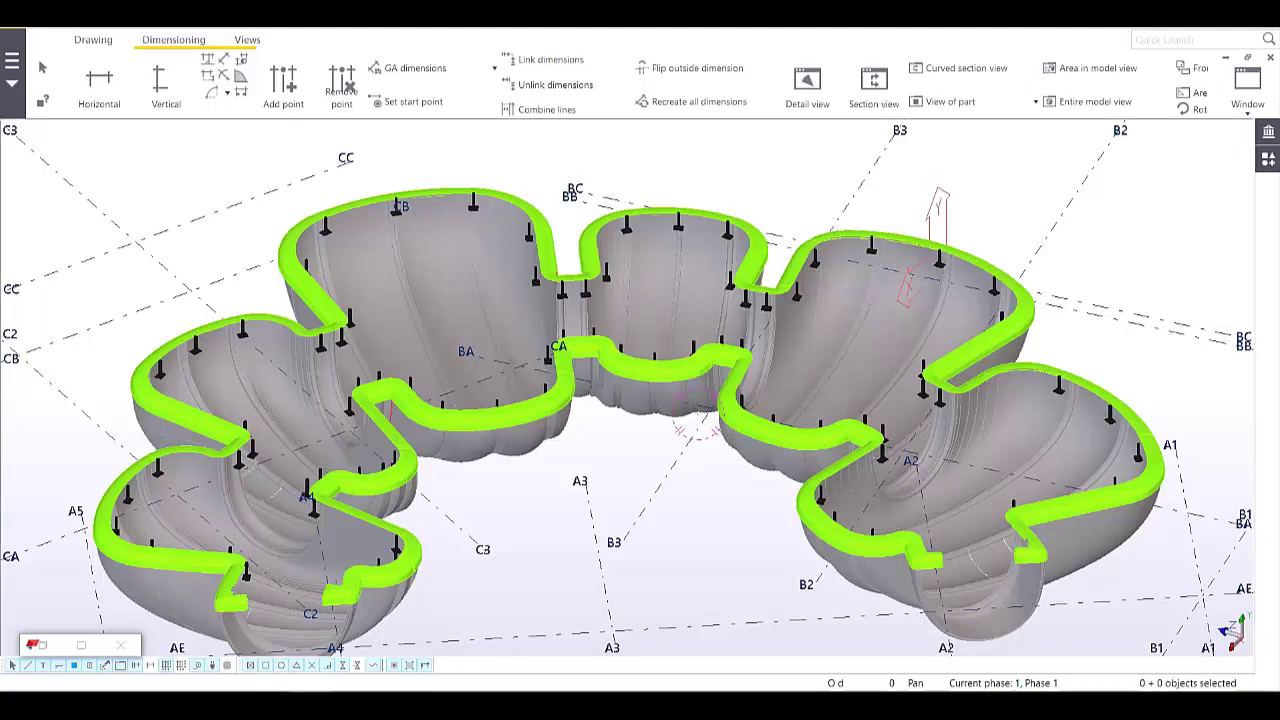
- Draw a straight line lengthwise through the central shell in the Main Balcony Plan drawing, extending past both ends of the shell
key("ctrl+Tab")
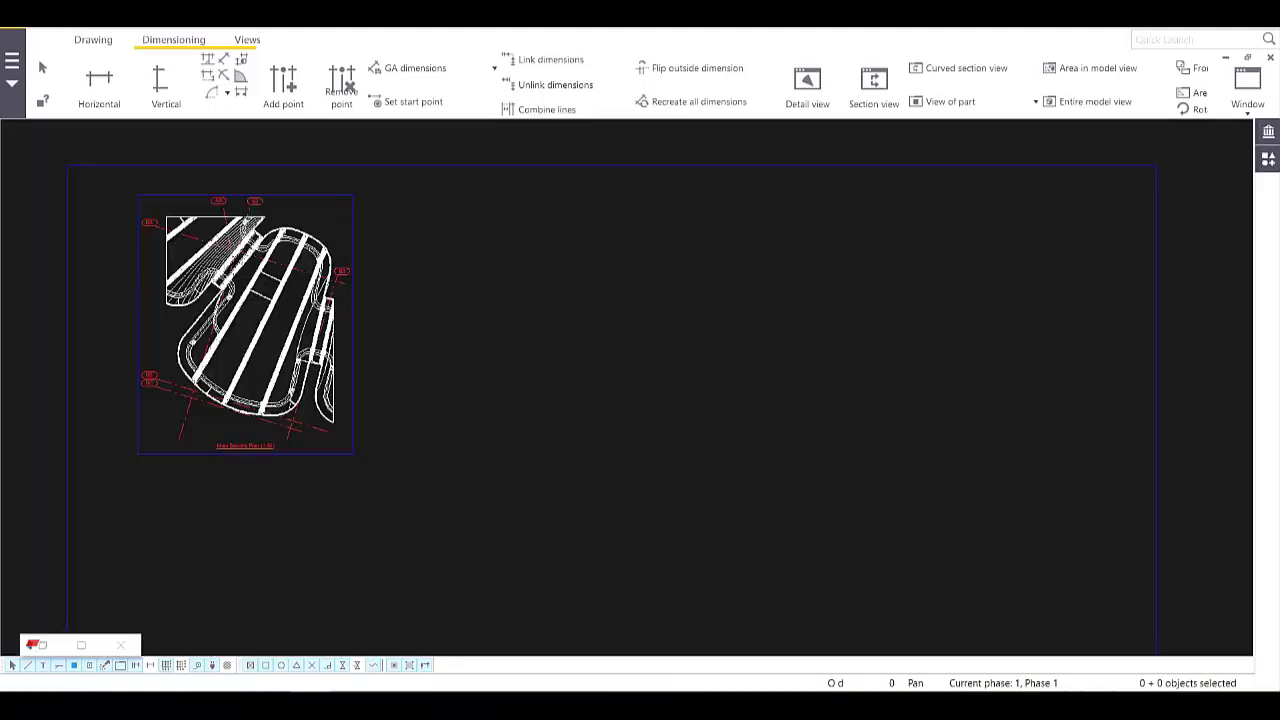
middle_click_drag(254, 368, 565, 421)
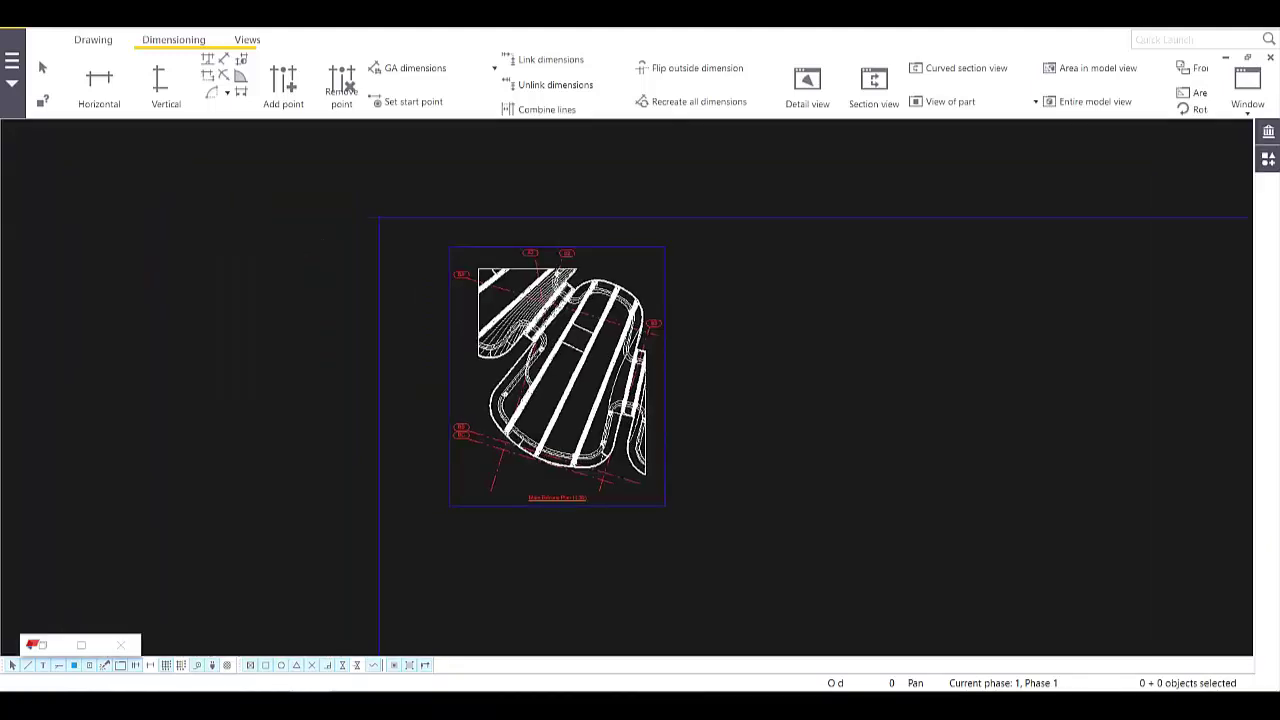
scroll(565, 421, "up", 1)
scroll(572, 412, "up", 3)
scroll(600, 380, "up", 2)
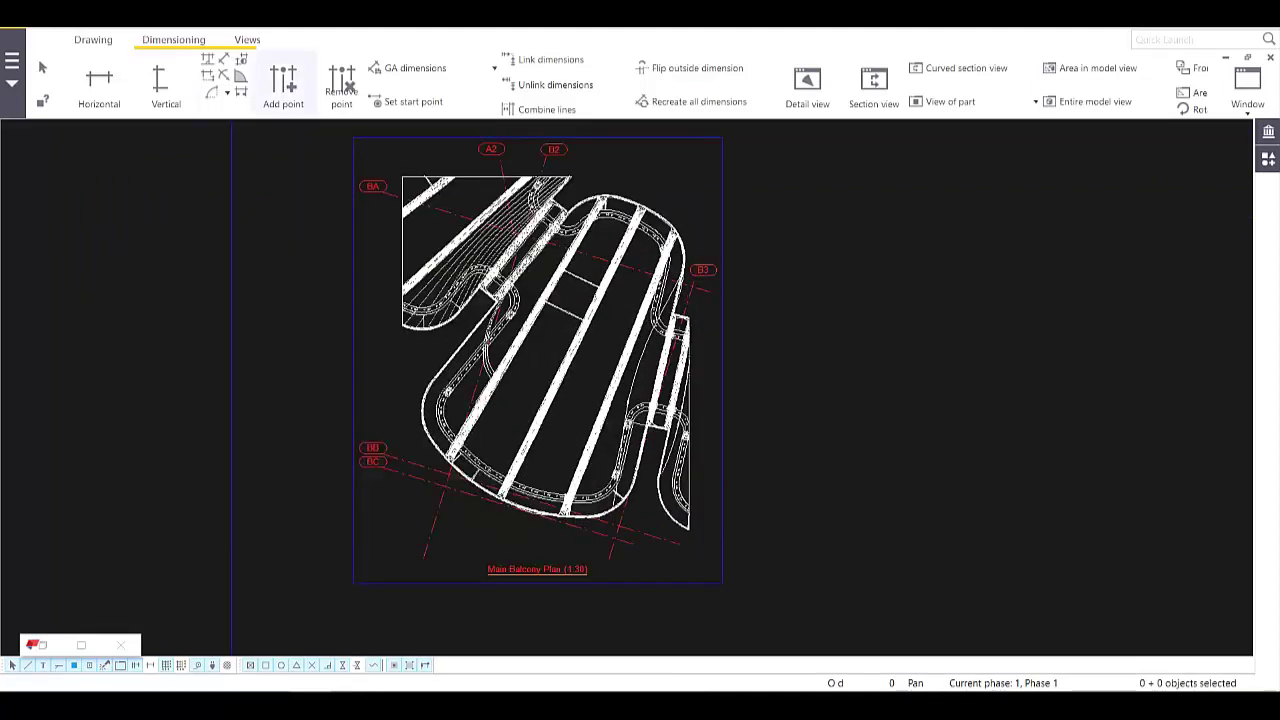
left_click(93, 40)
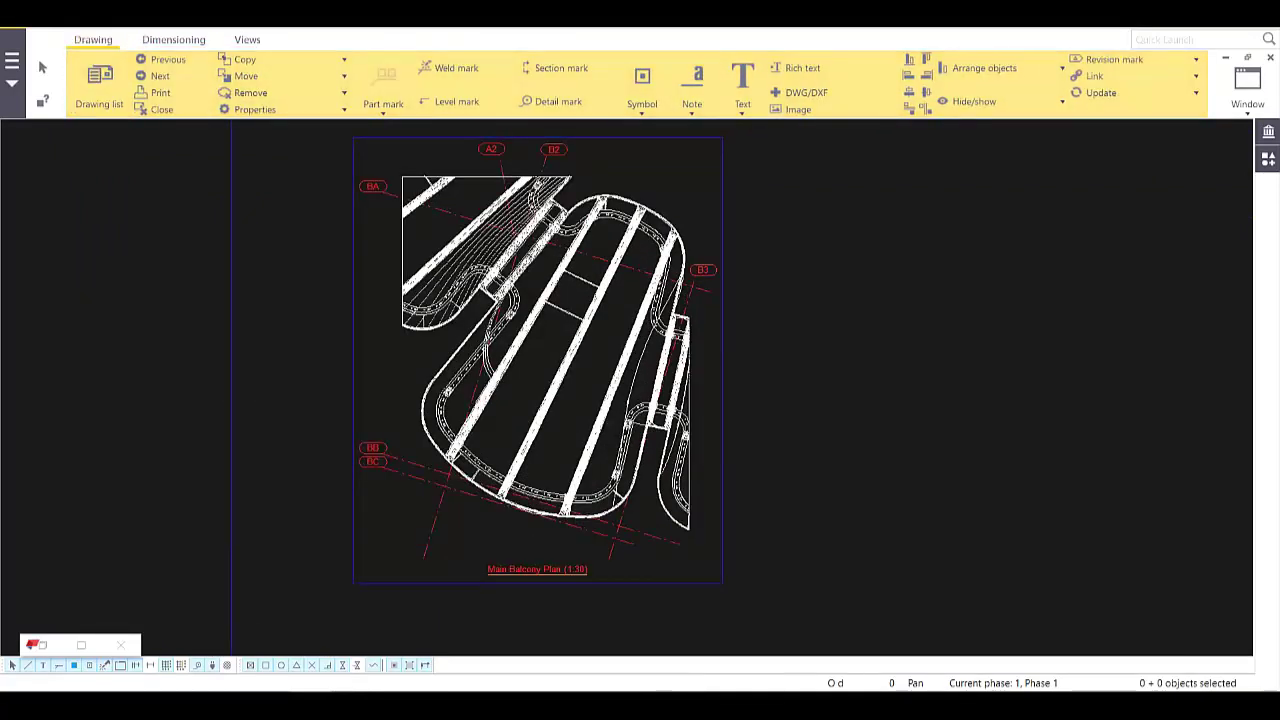
scroll(1020, 72, "down", 2)
left_click(1101, 76)
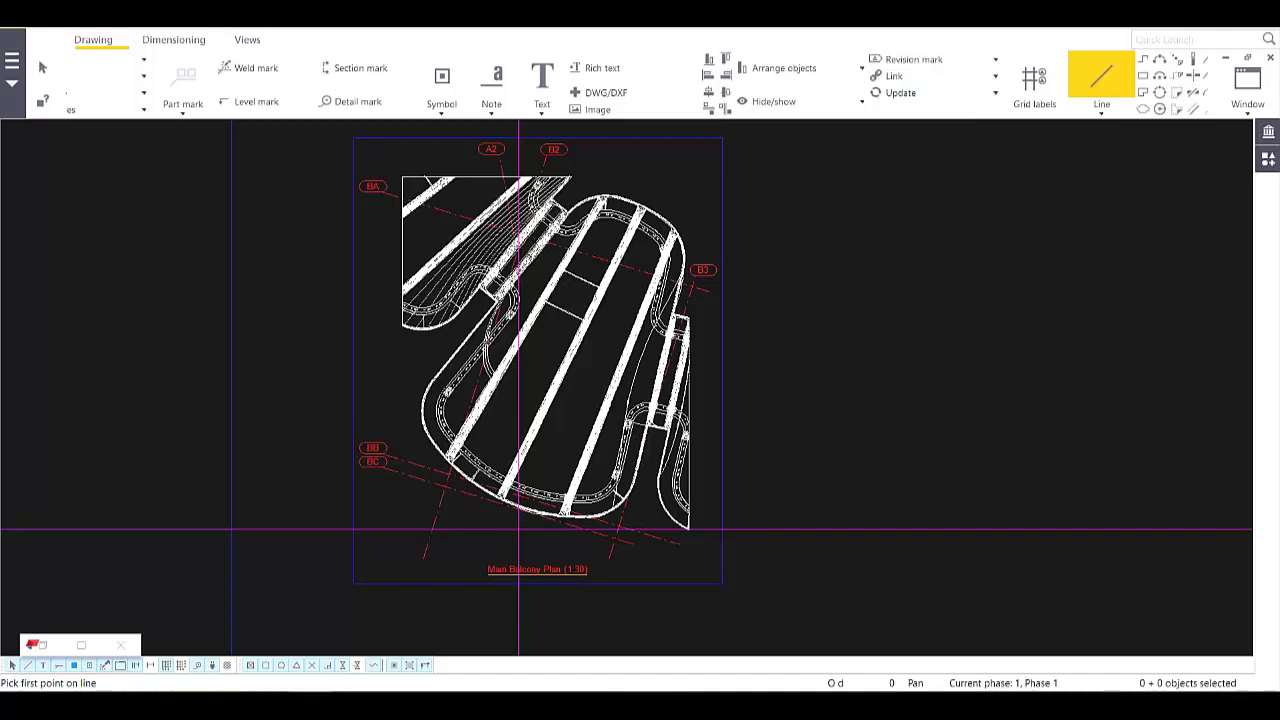
left_click(541, 491)
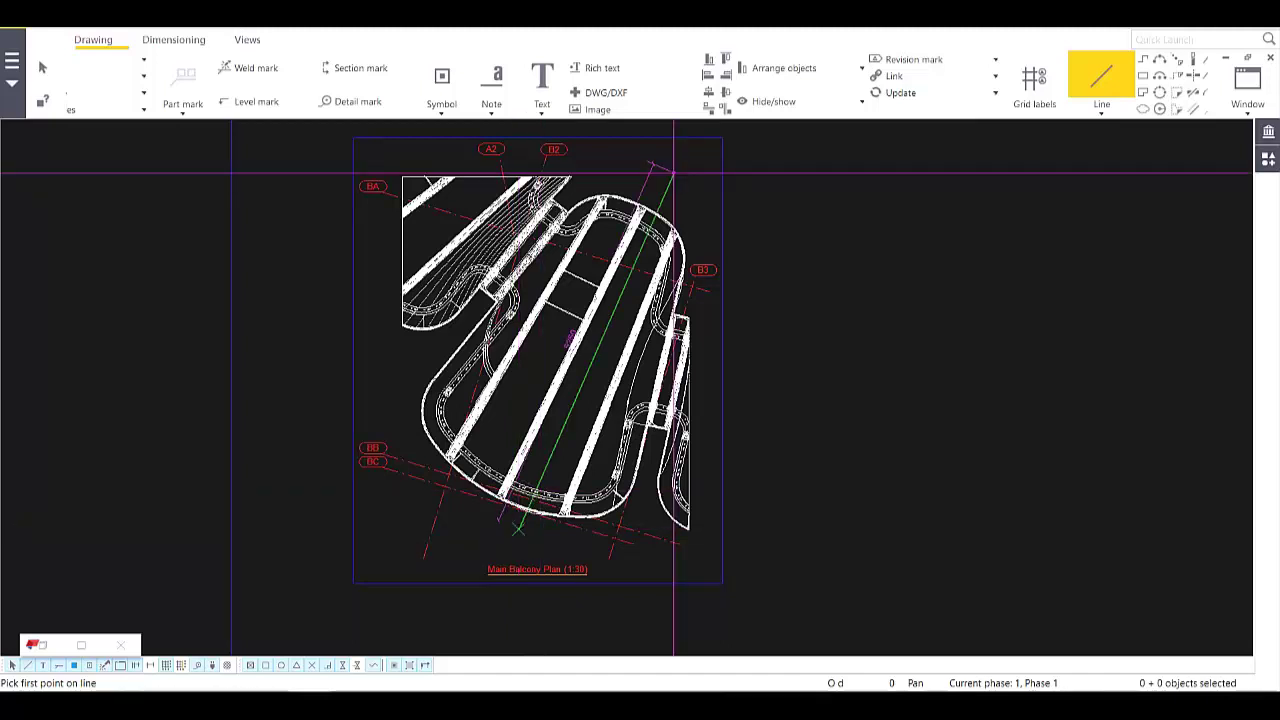
left_click(673, 172)
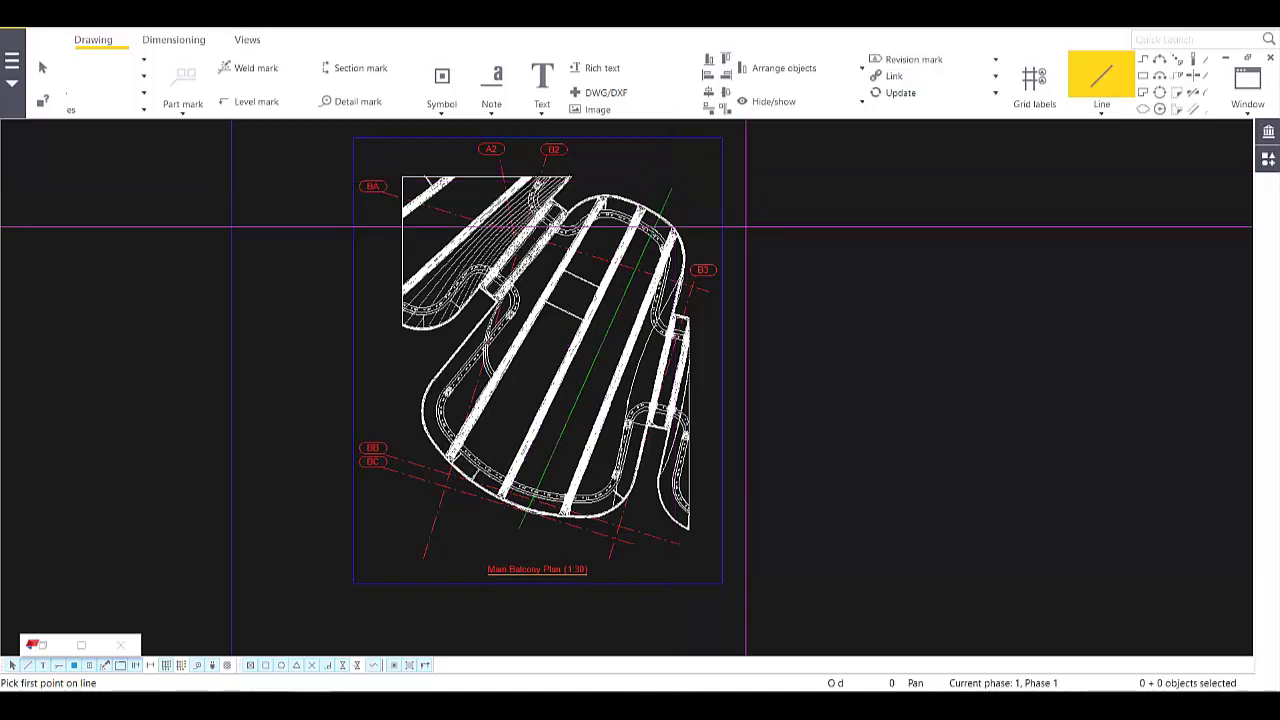
key("Escape")
- Create a section view cut along the line through the central shell, with a narrow cut box around it, and place it beside the plan
left_click(247, 40)
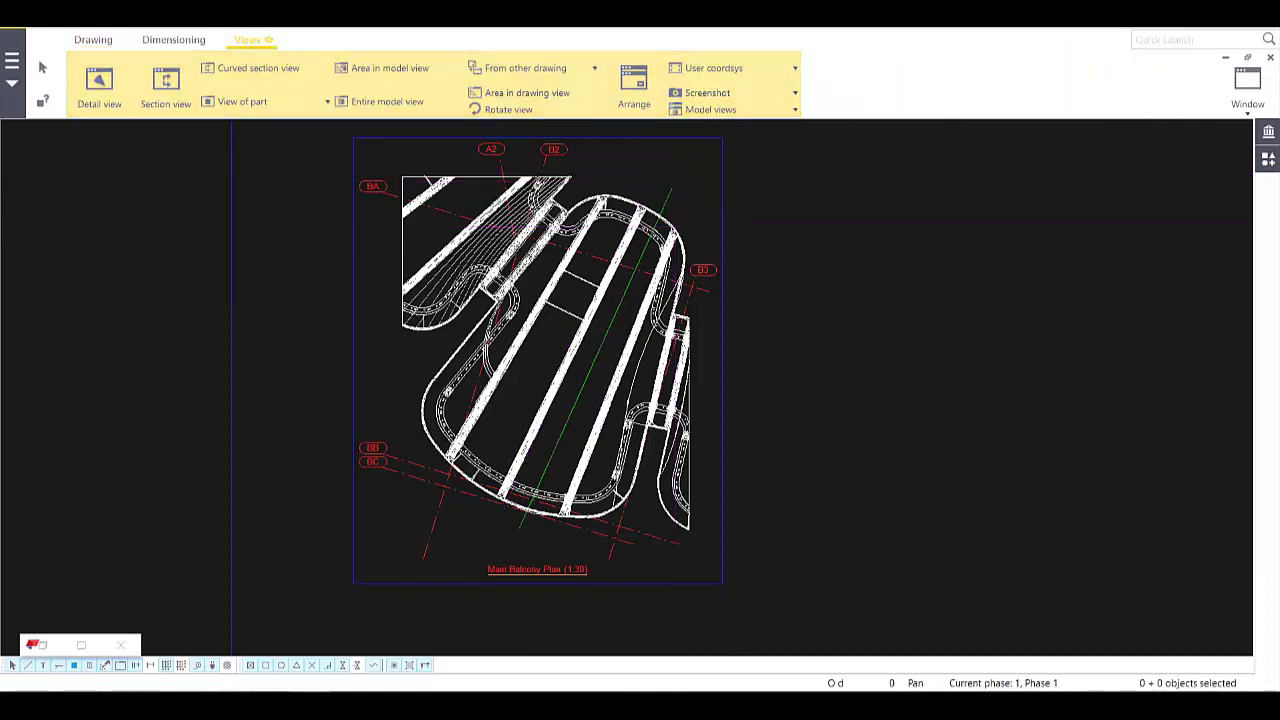
left_click(166, 85)
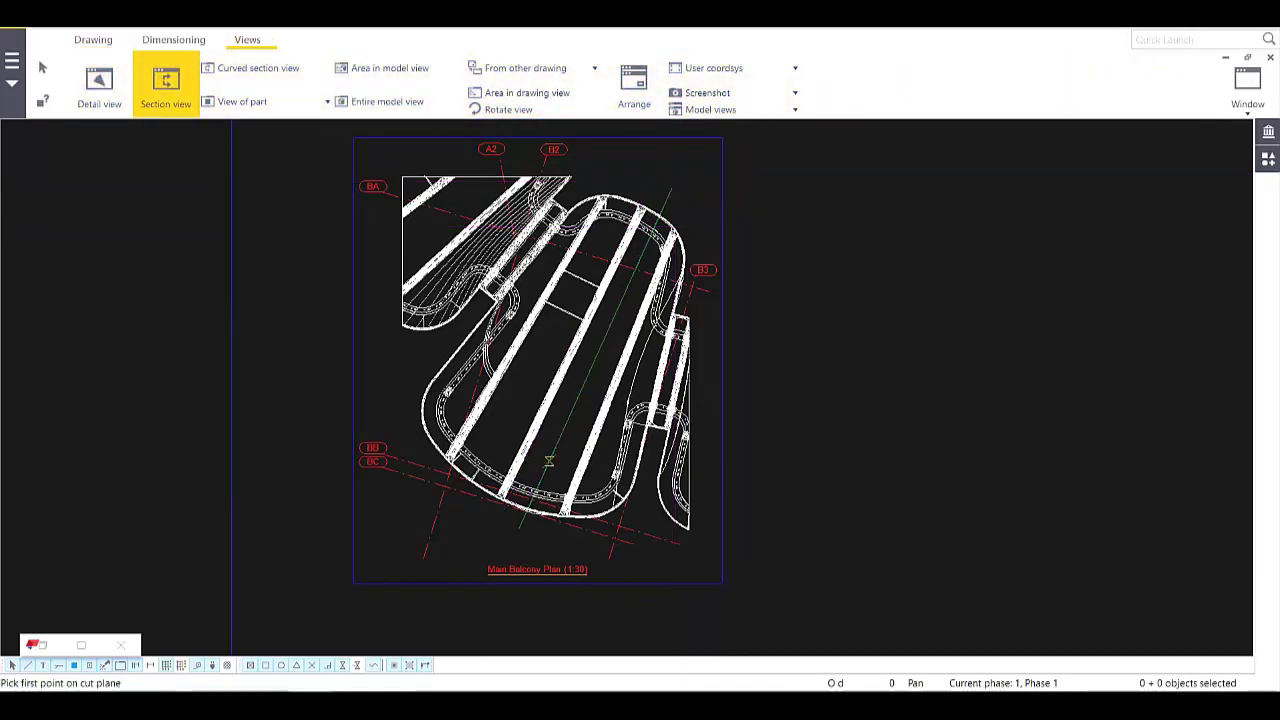
left_click(622, 296)
left_click(660, 177)
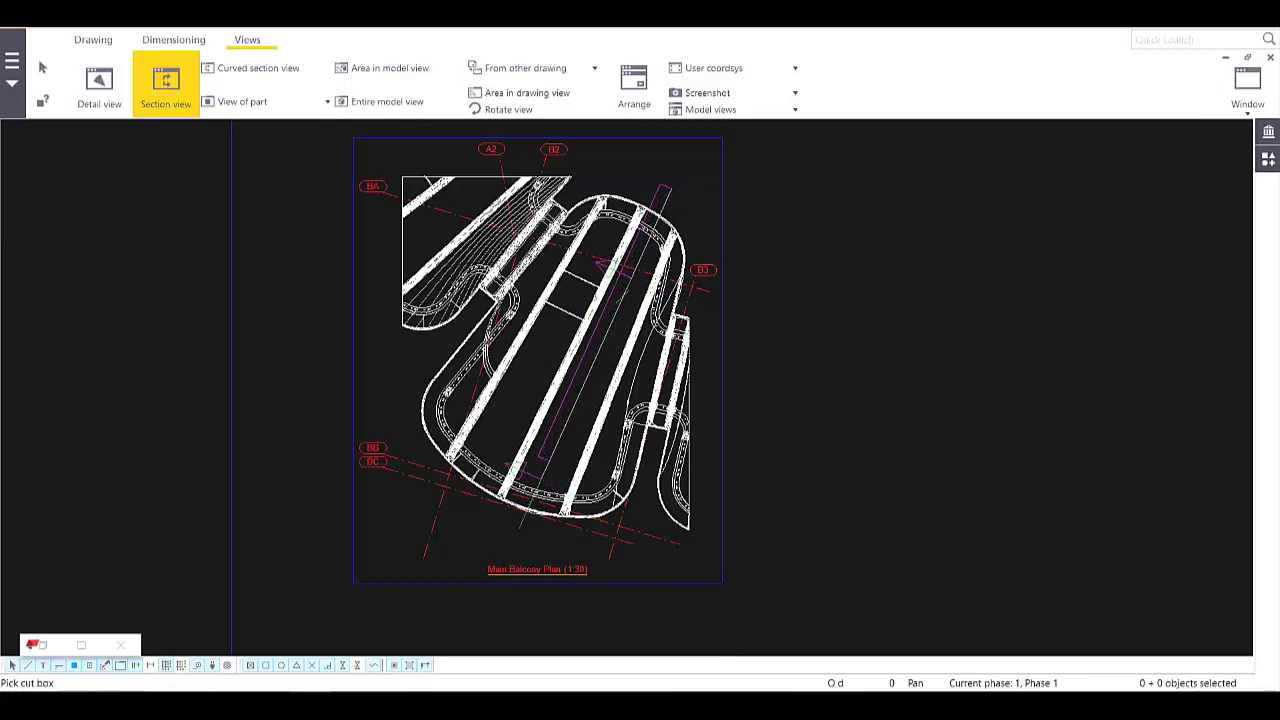
left_click(523, 547)
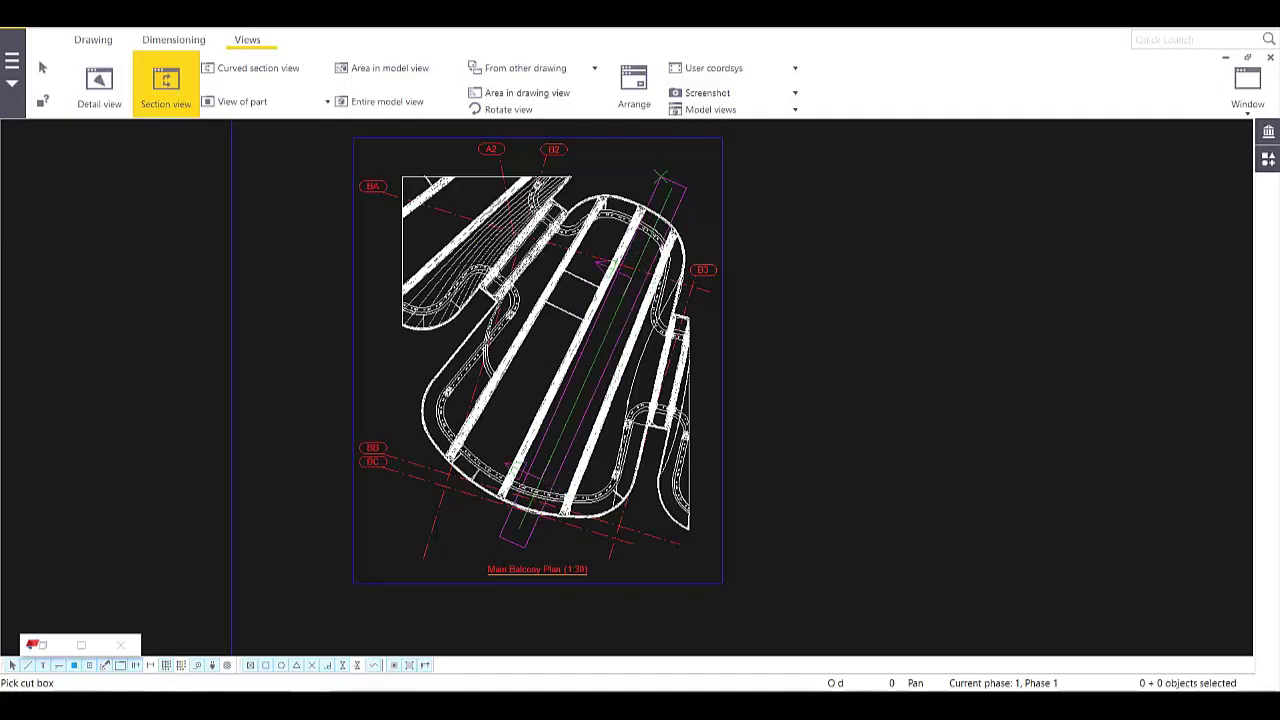
left_click(905, 448)
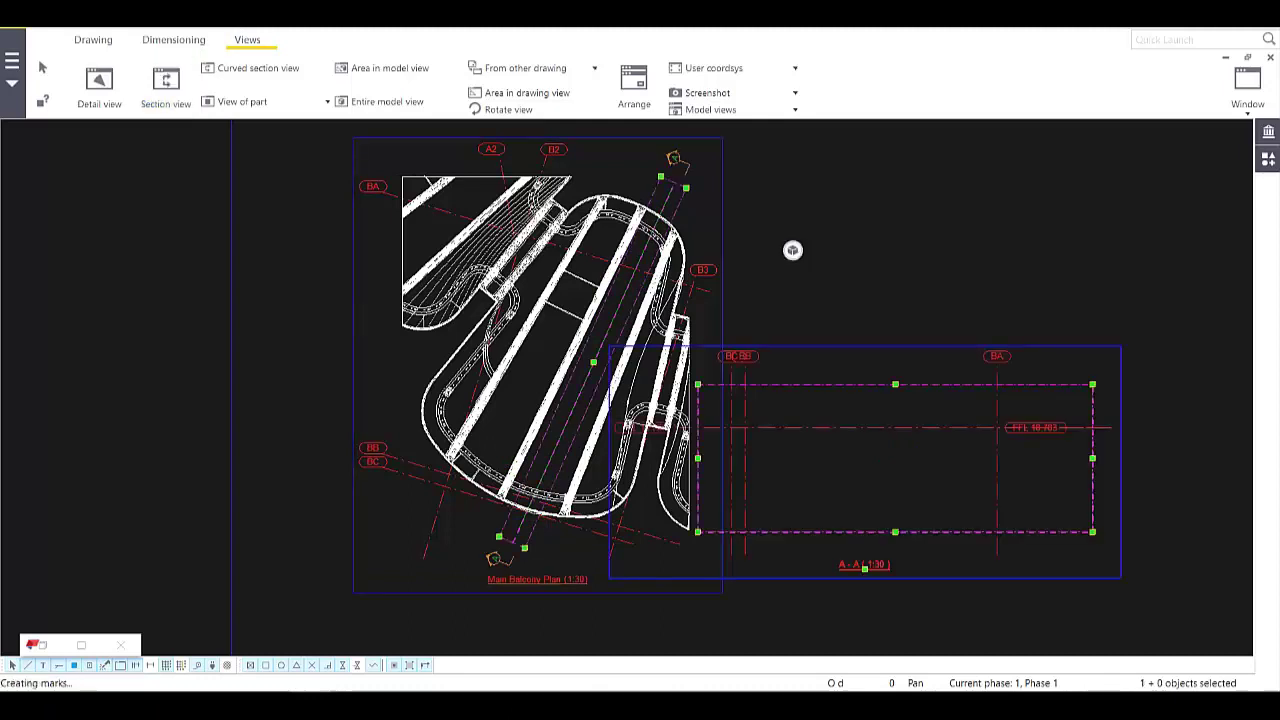
- Move the A - A section view away from the Main Balcony Plan so the two views no longer overlap
middle_click_drag(1020, 477, 542, 449)
scroll(542, 449, "down", 1)
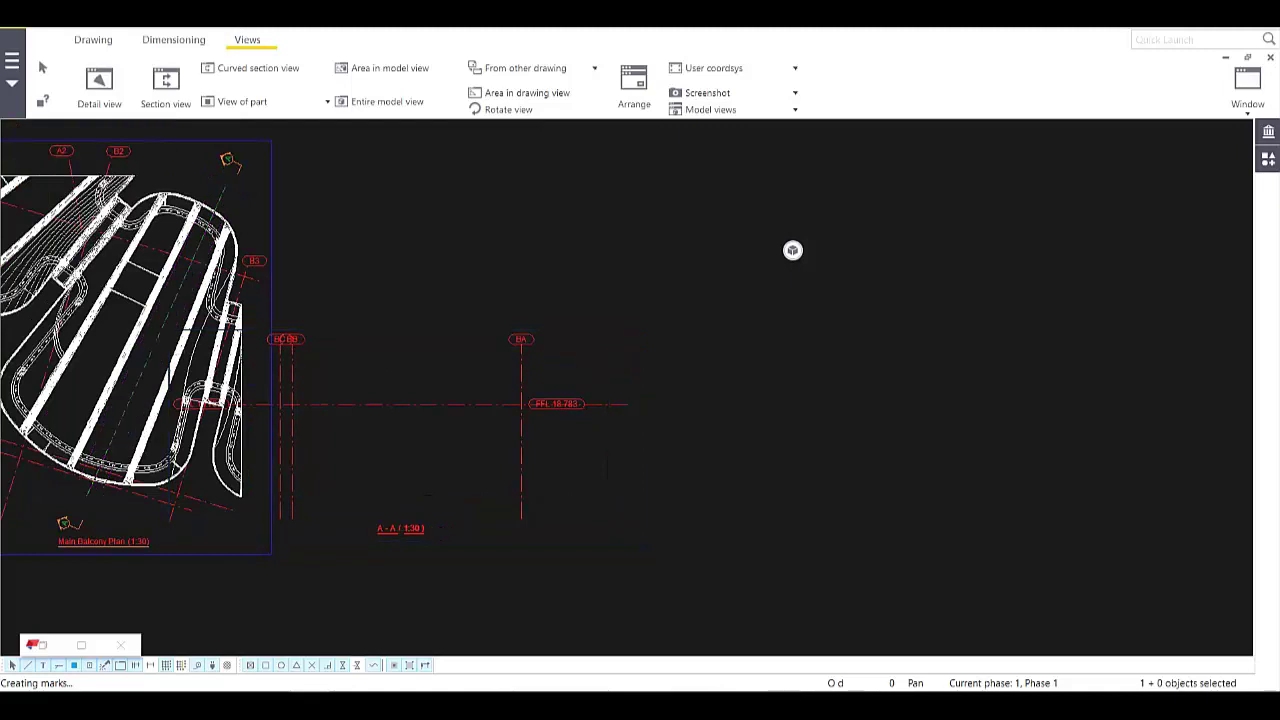
left_click_drag(535, 540, 791, 457)
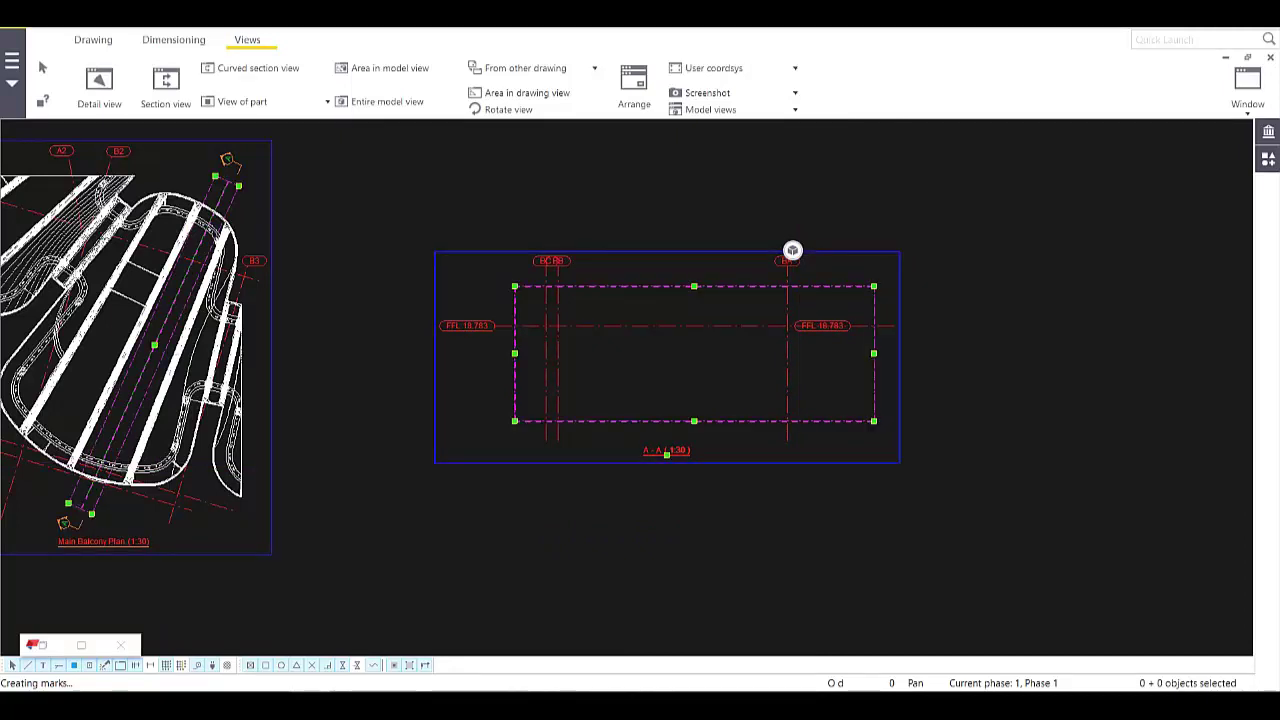
- Make the reference object 171208_Planter Level C.ifc visible in the properties of section view A - A
double_click(792, 250)
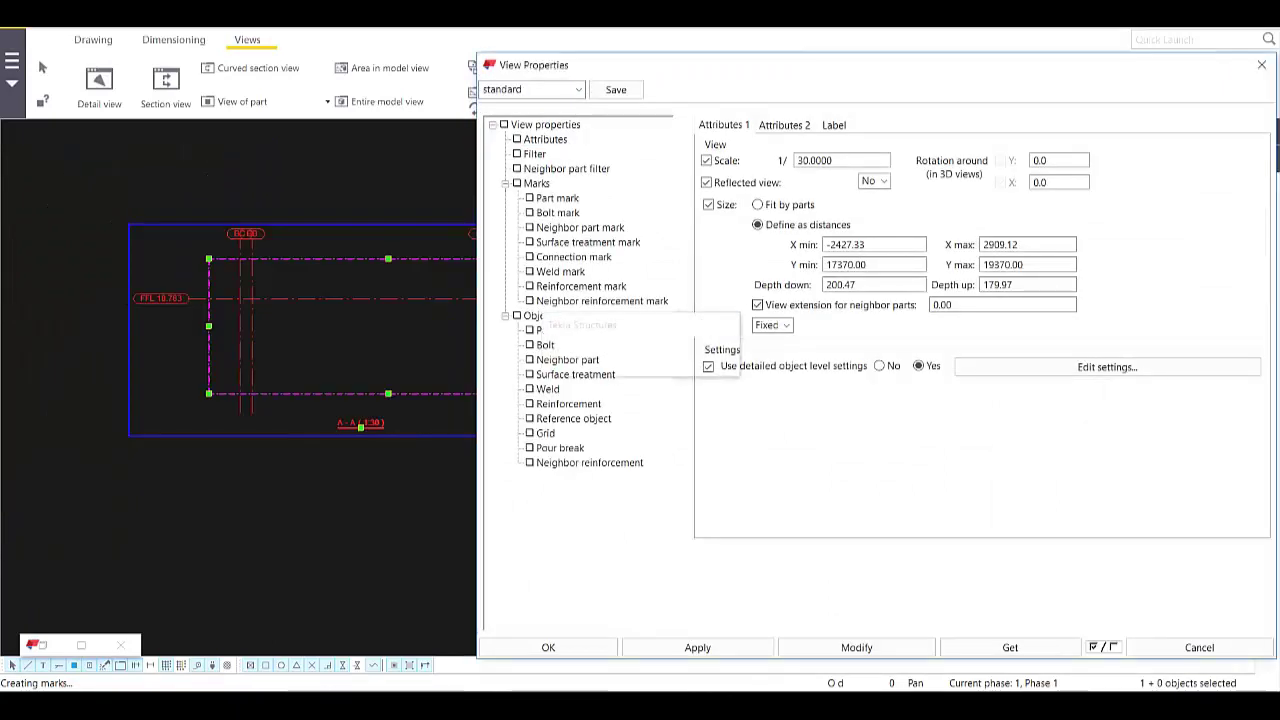
left_click(573, 419)
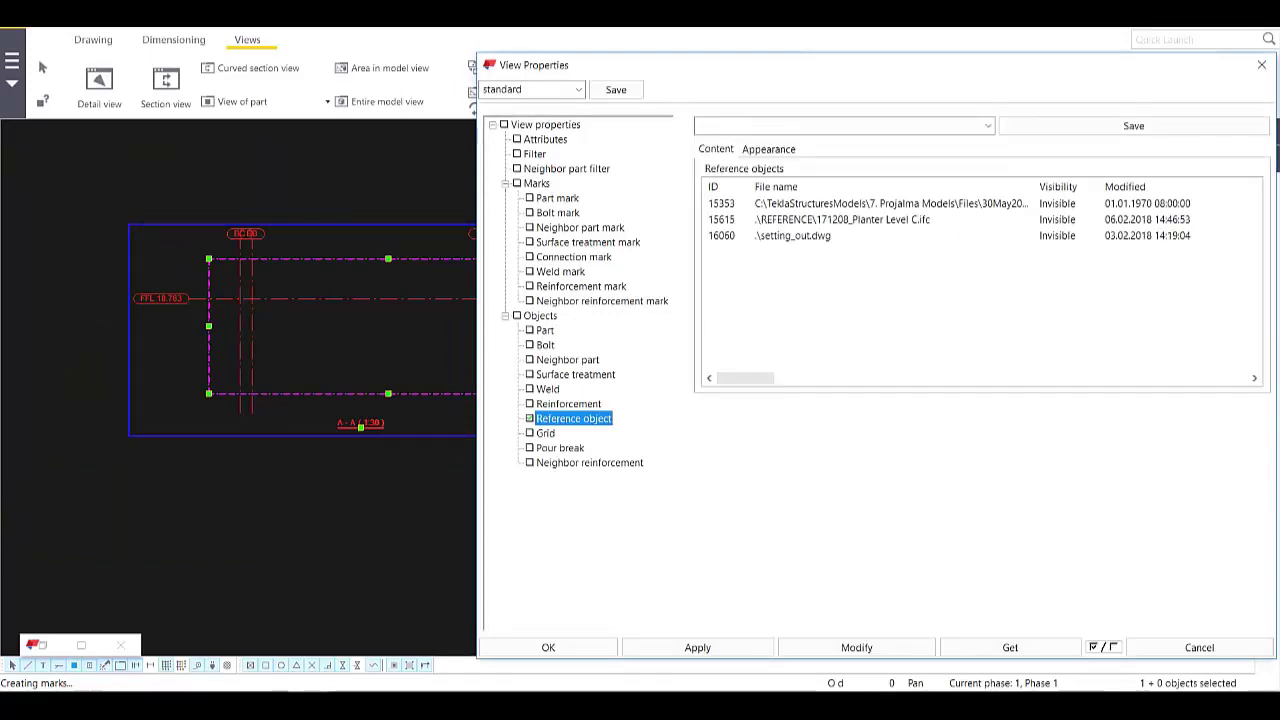
left_click(1058, 219)
left_click(1093, 219)
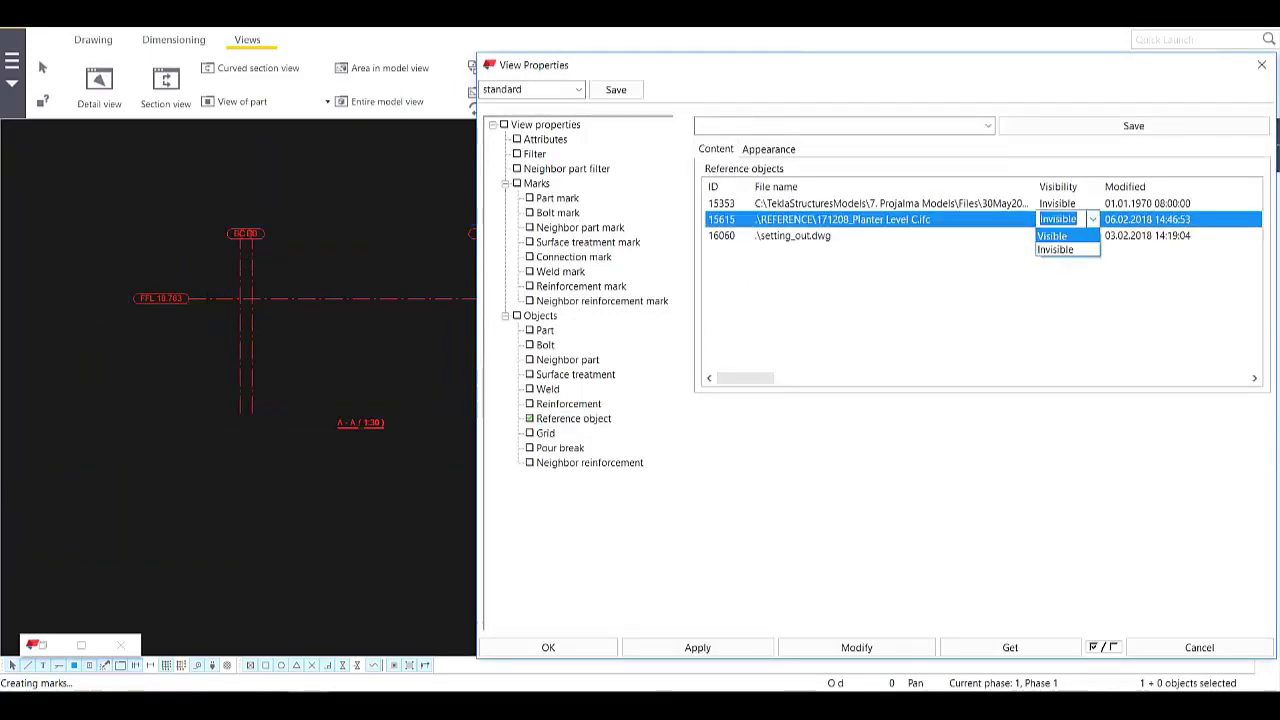
left_click(1052, 235)
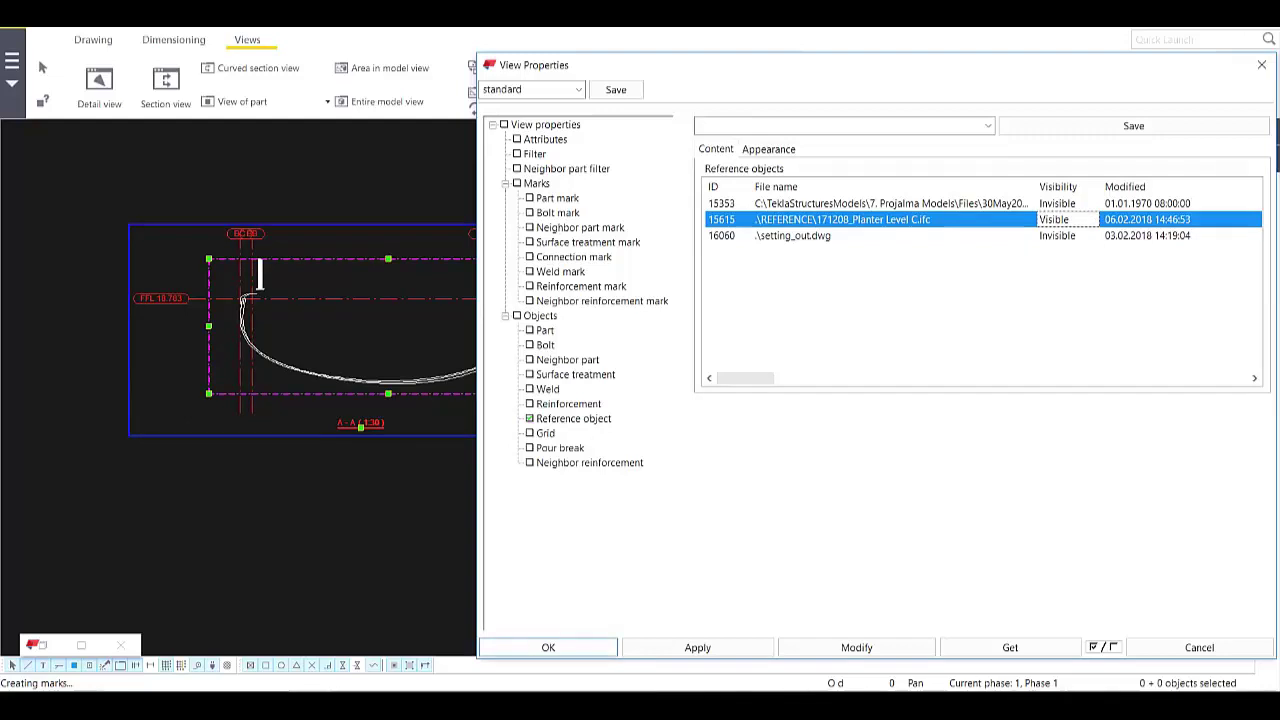
- Set both the depth down and depth up of section view A - A to 0.75
scroll(290, 364, "up", 9)
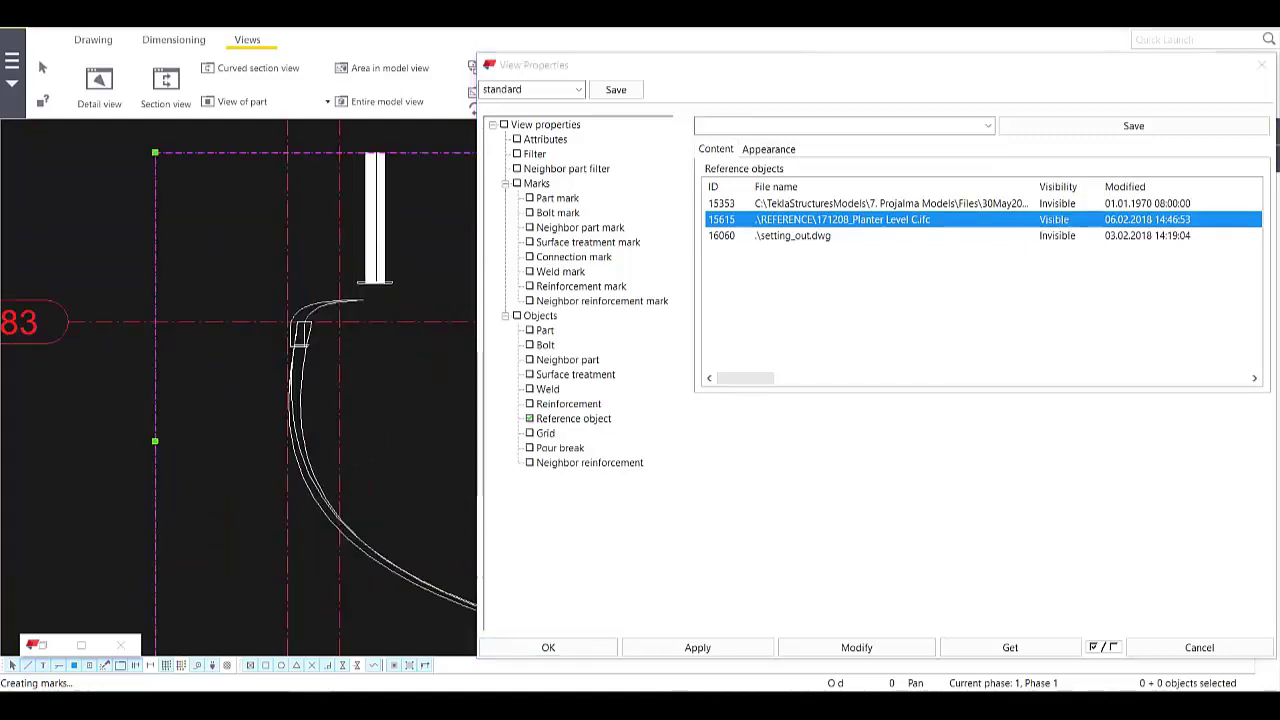
scroll(290, 364, "down", 2)
left_click(545, 139)
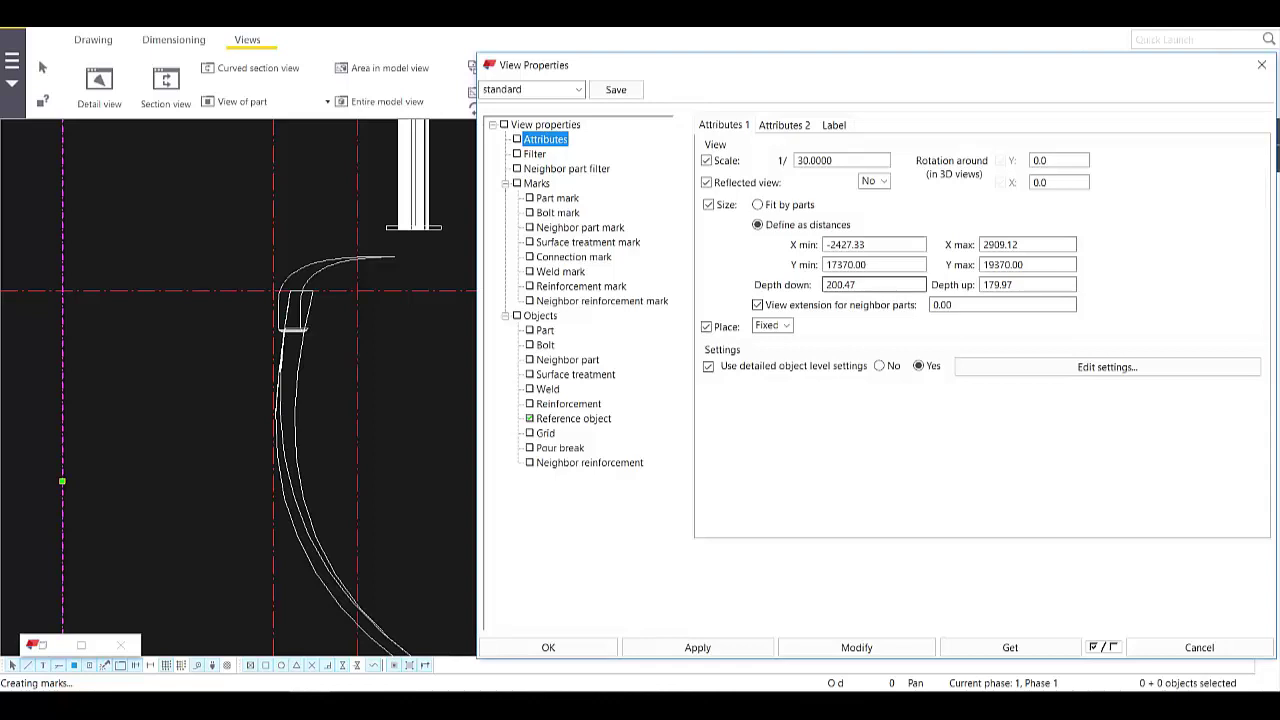
left_click_drag(864, 285, 822, 285)
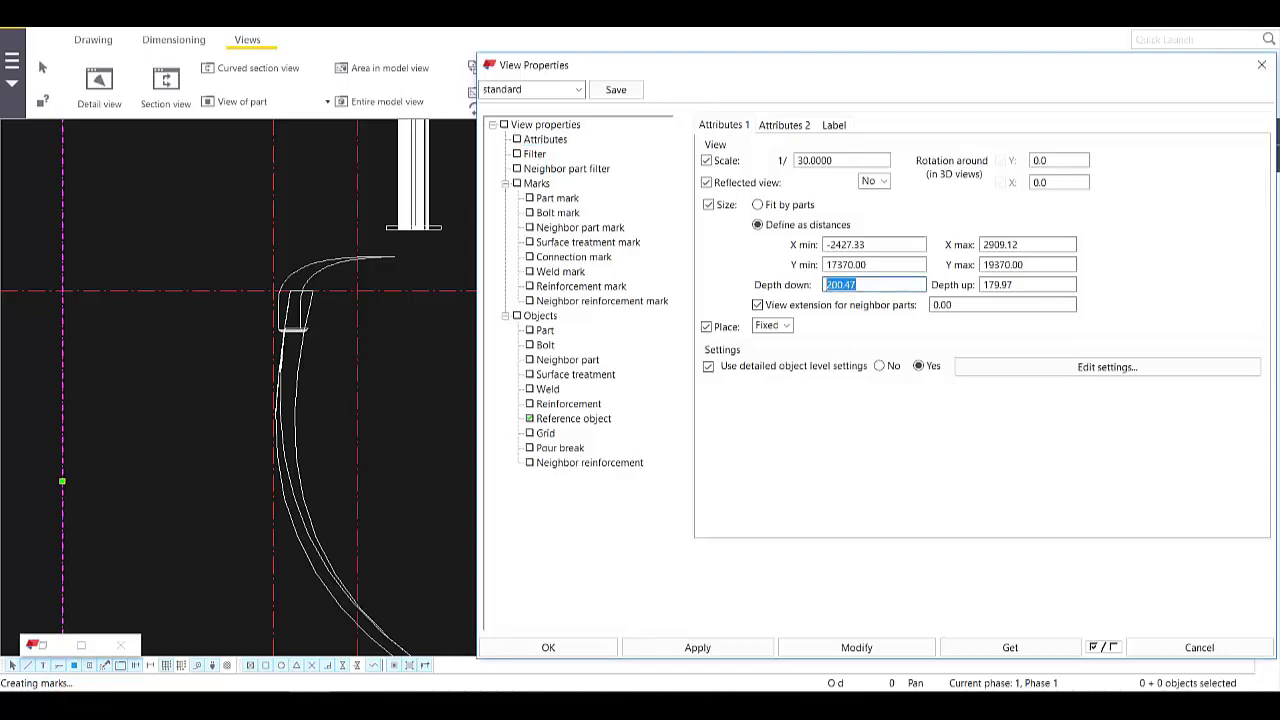
key("BackSpace")
type(".75")
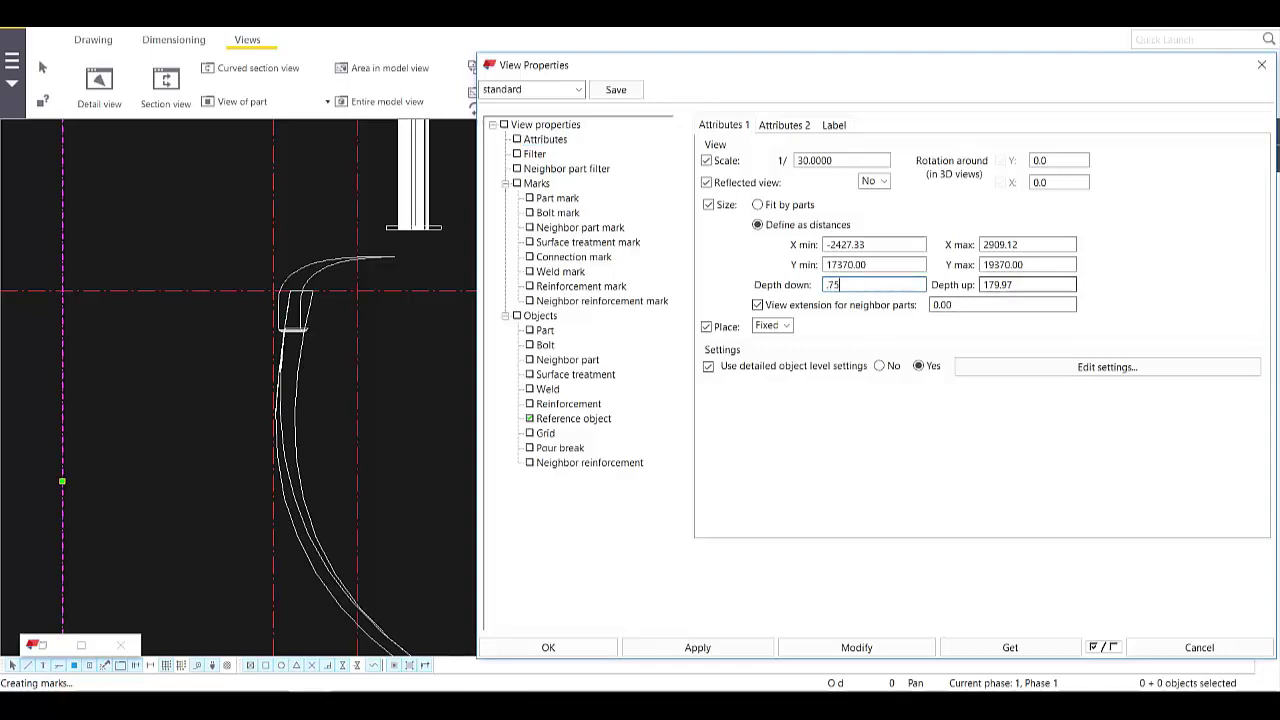
key("Tab")
key("BackSpace")
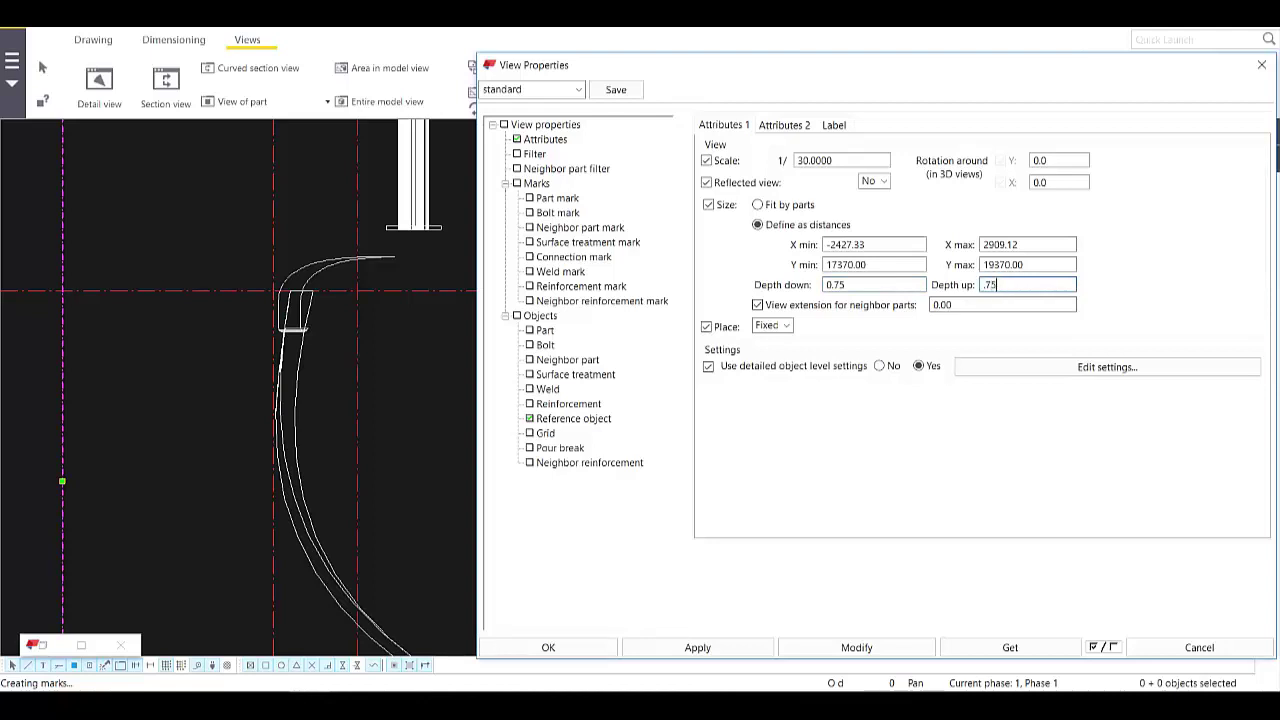
key("Return")
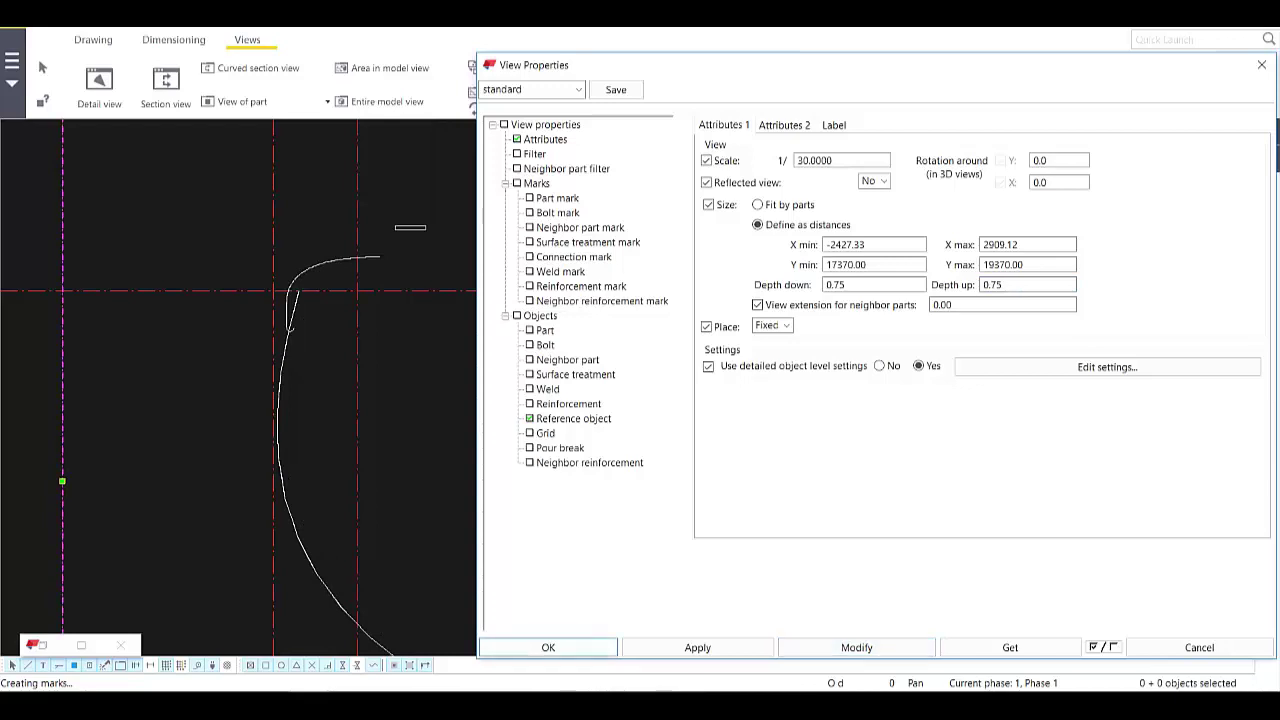
key("Return")
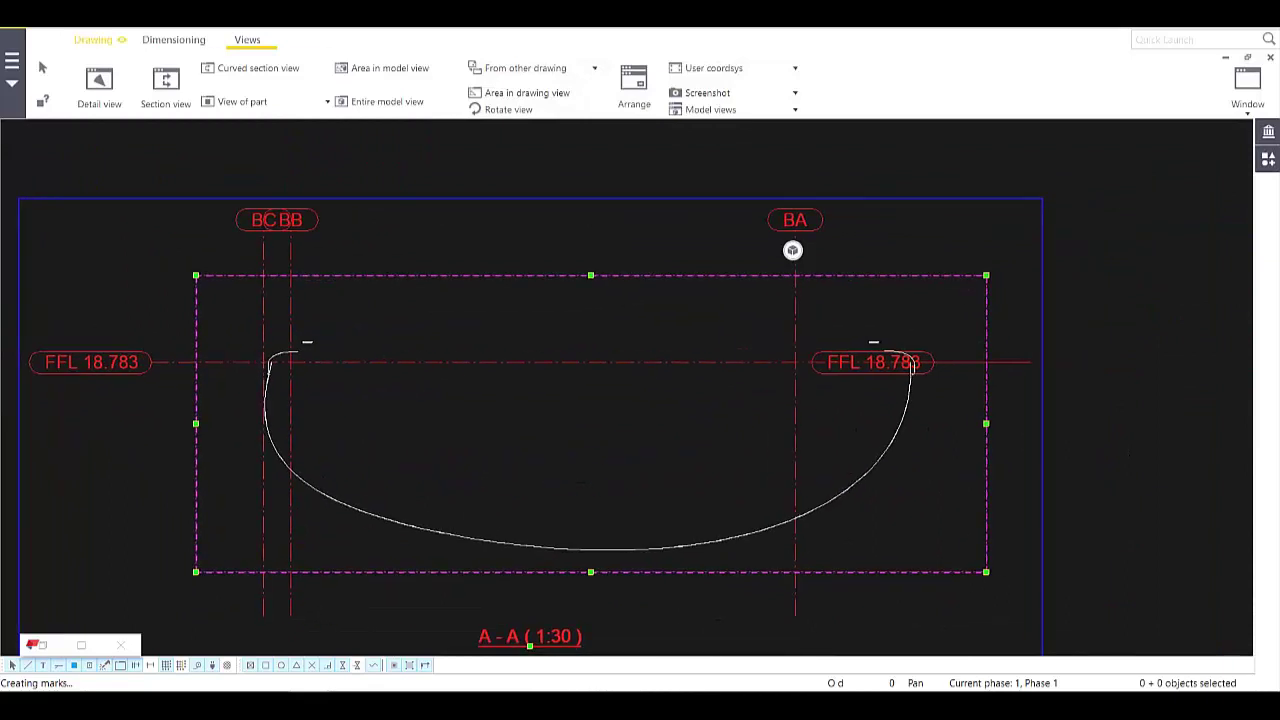
- Apply pattern line properties with the Parallel2 pattern and a size of 100.00
left_click(94, 40)
scroll(1101, 78, "down", 2)
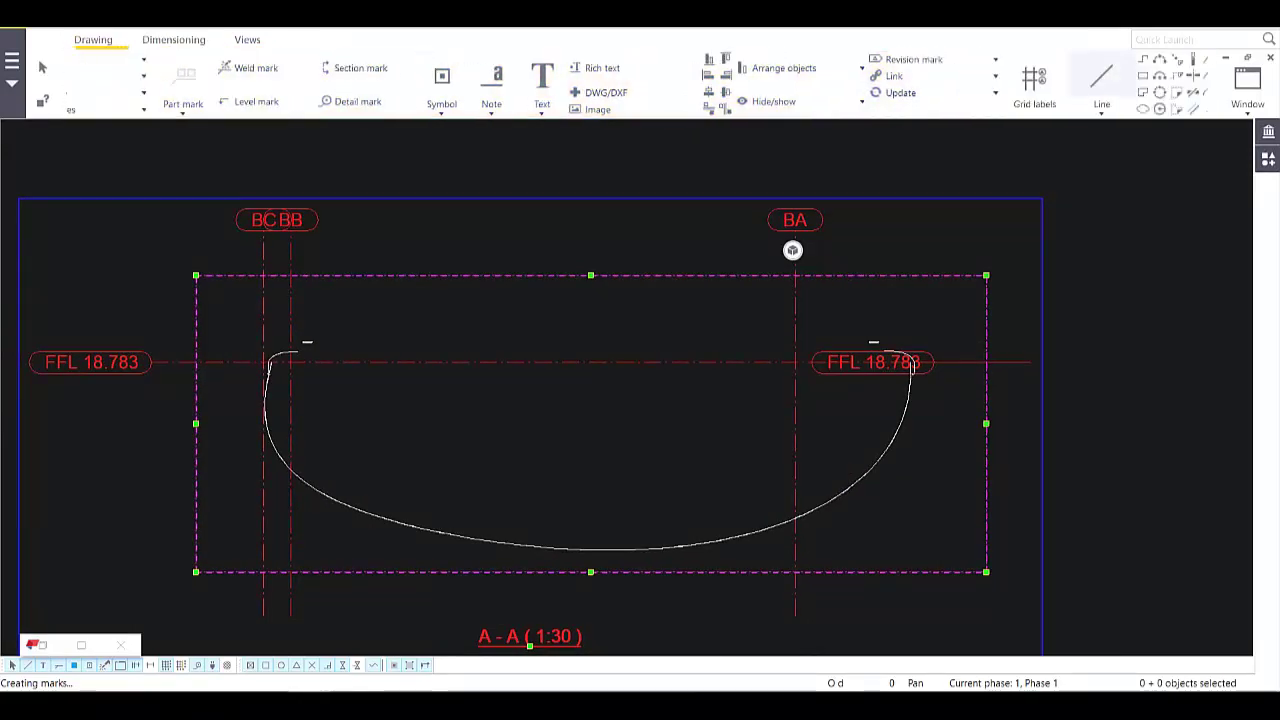
left_click(1001, 104)
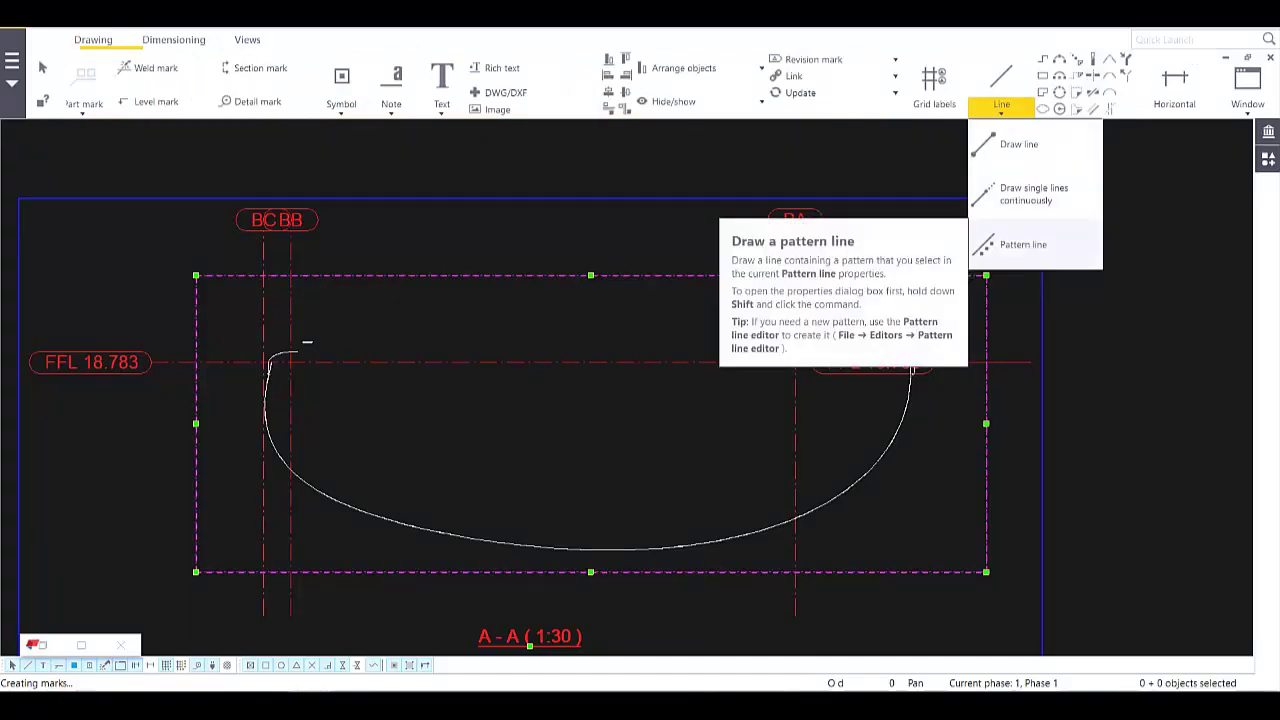
left_click(1023, 245)
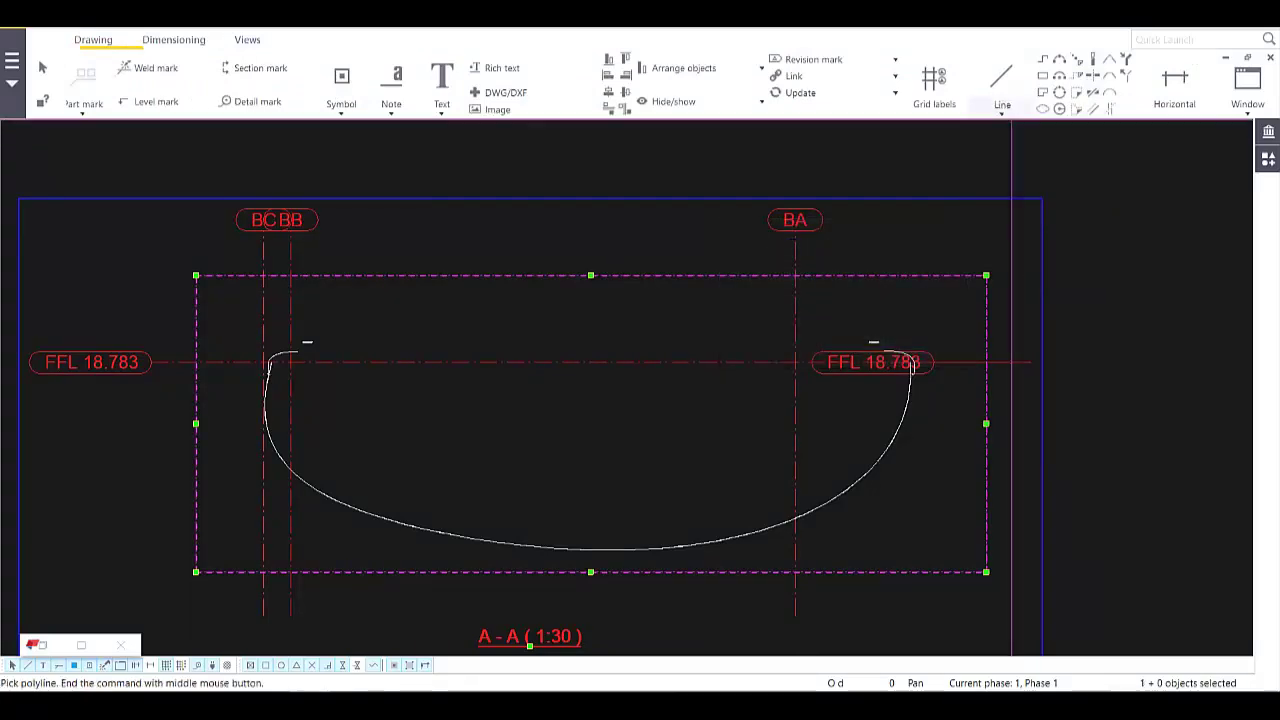
left_click(1002, 105)
left_click(1023, 244, "shift")
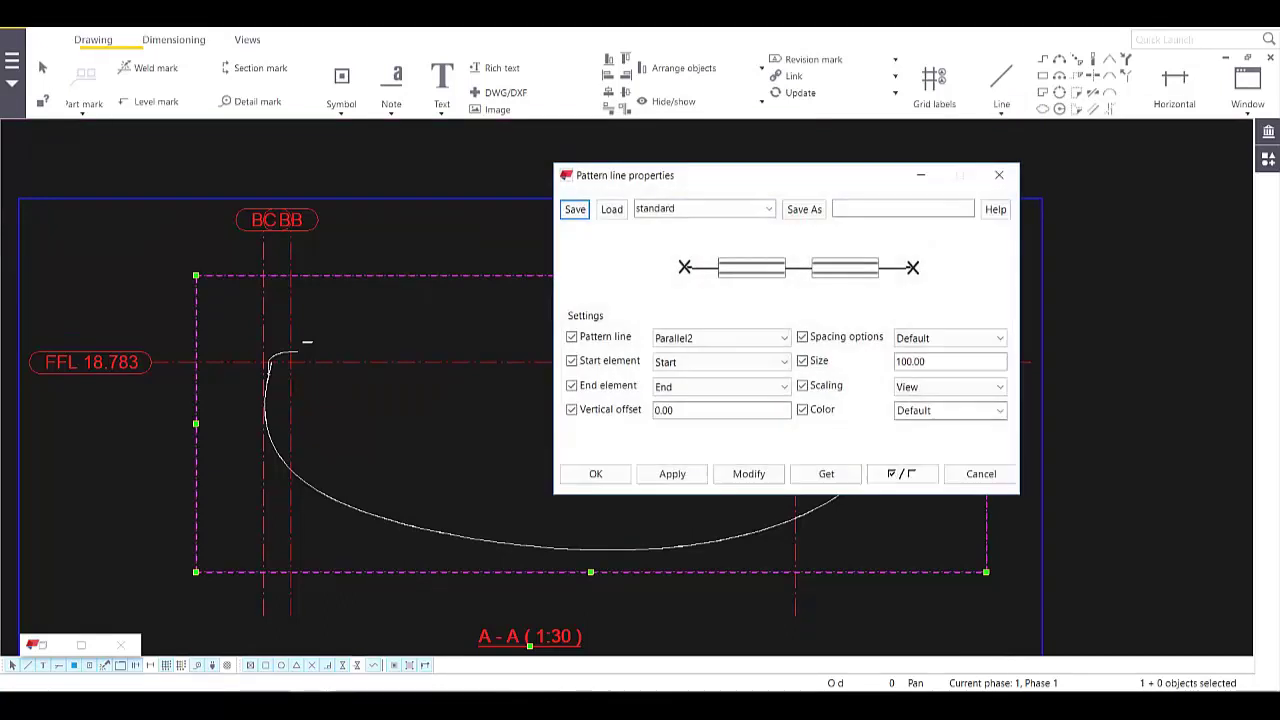
left_click_drag(943, 362, 822, 362)
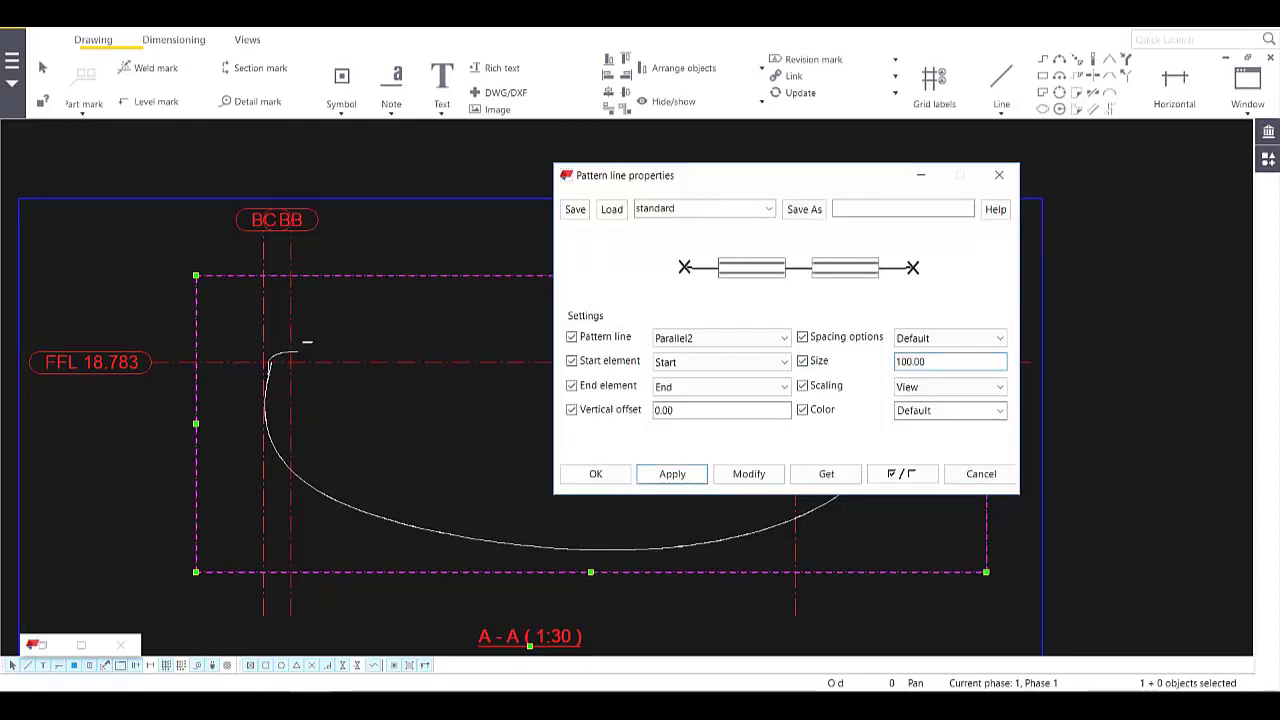
left_click(595, 473)
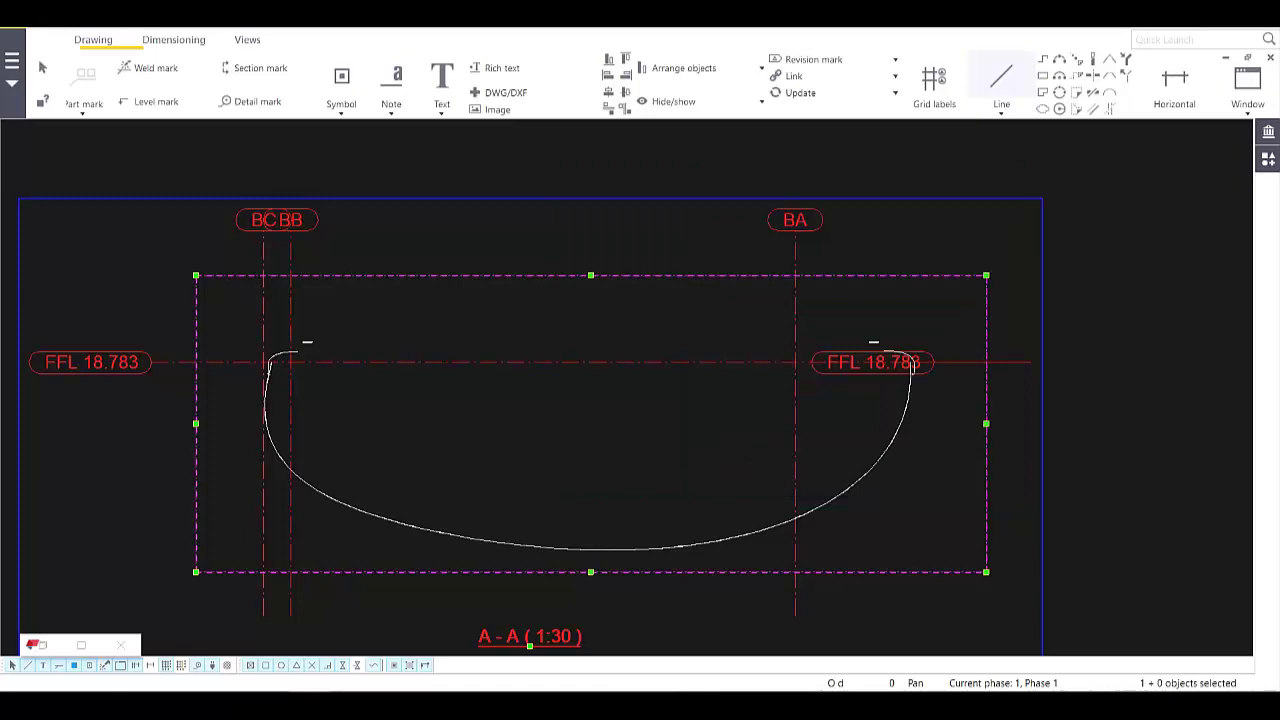
- Start a pattern line at the upper end of the planter outline's left edge in section A - A and add a point further down that edge
left_click(1001, 112)
left_click(1030, 243)
scroll(280, 360, "up", 5)
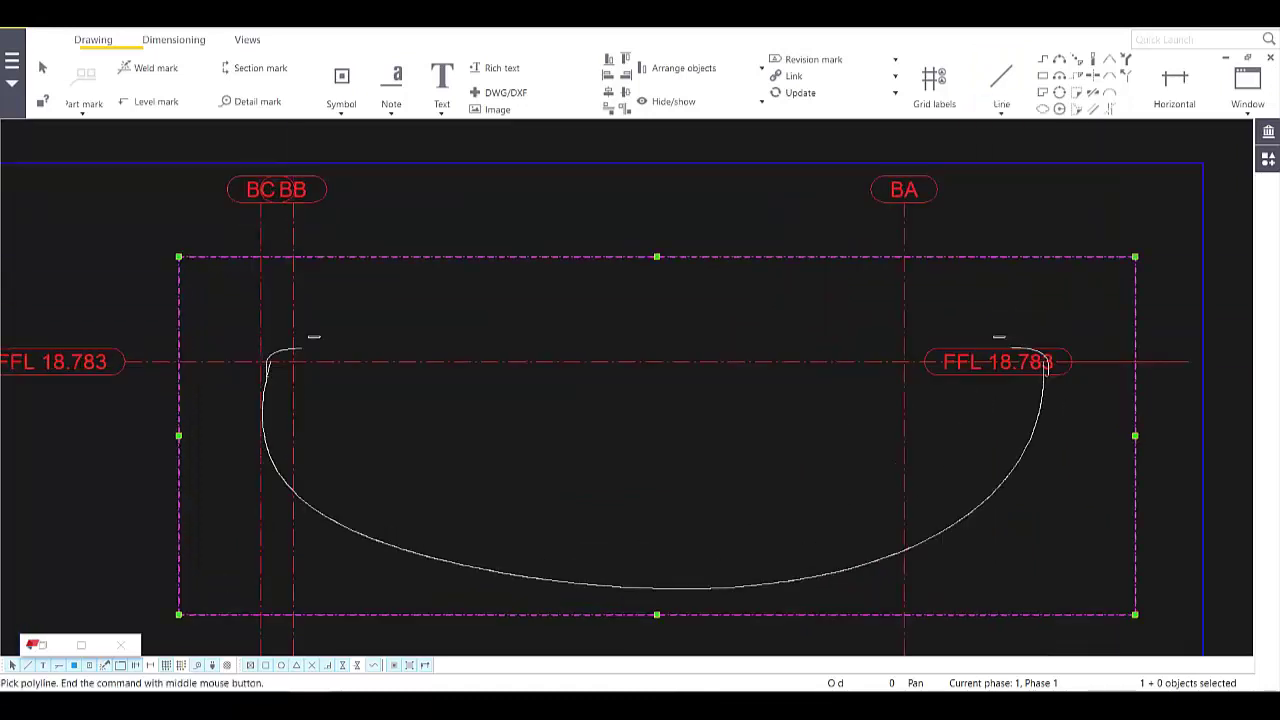
scroll(481, 308, "up", 3)
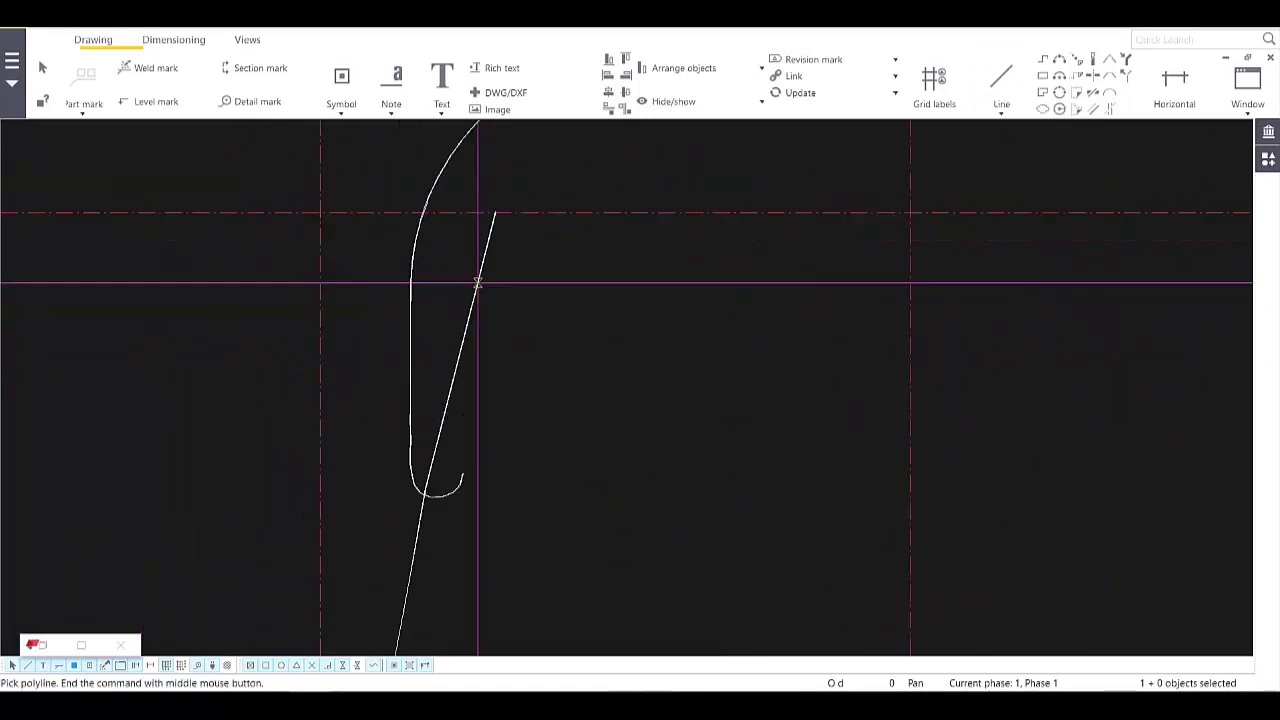
left_click(494, 212)
scroll(505, 400, "down", 3)
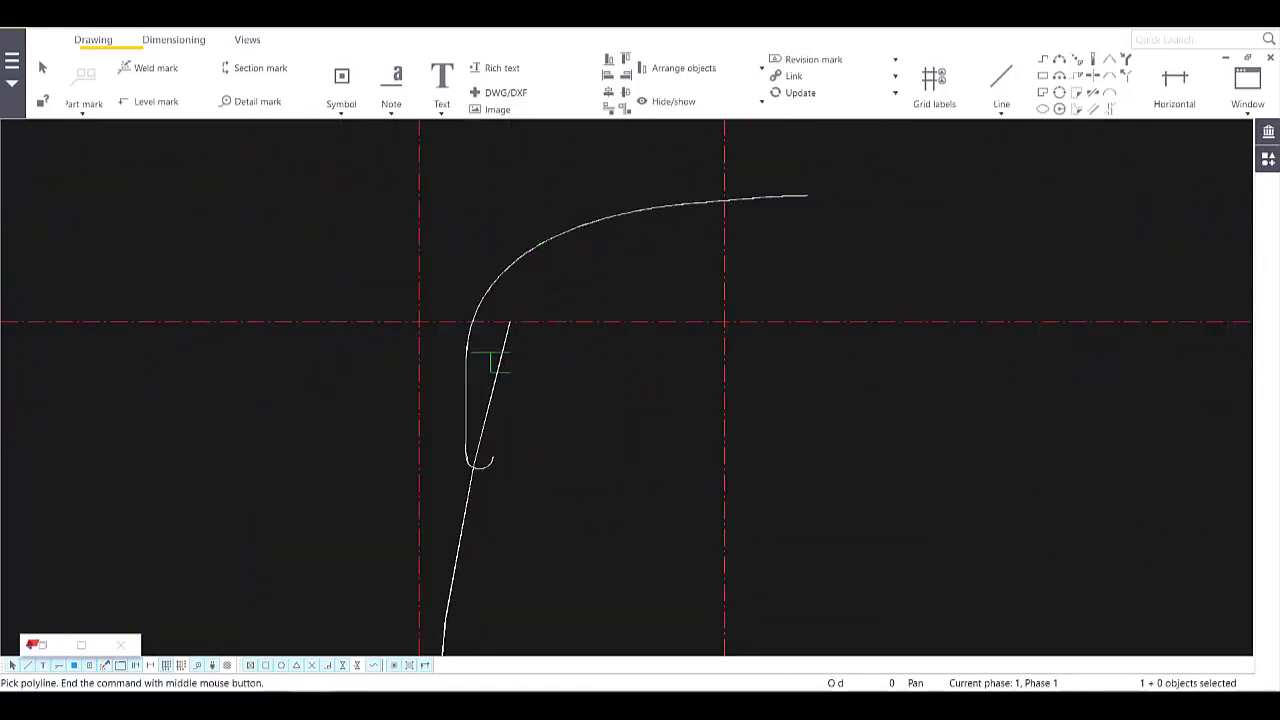
scroll(476, 461, "up", 3)
middle_click_drag(472, 463, 451, 313)
scroll(448, 400, "down", 2)
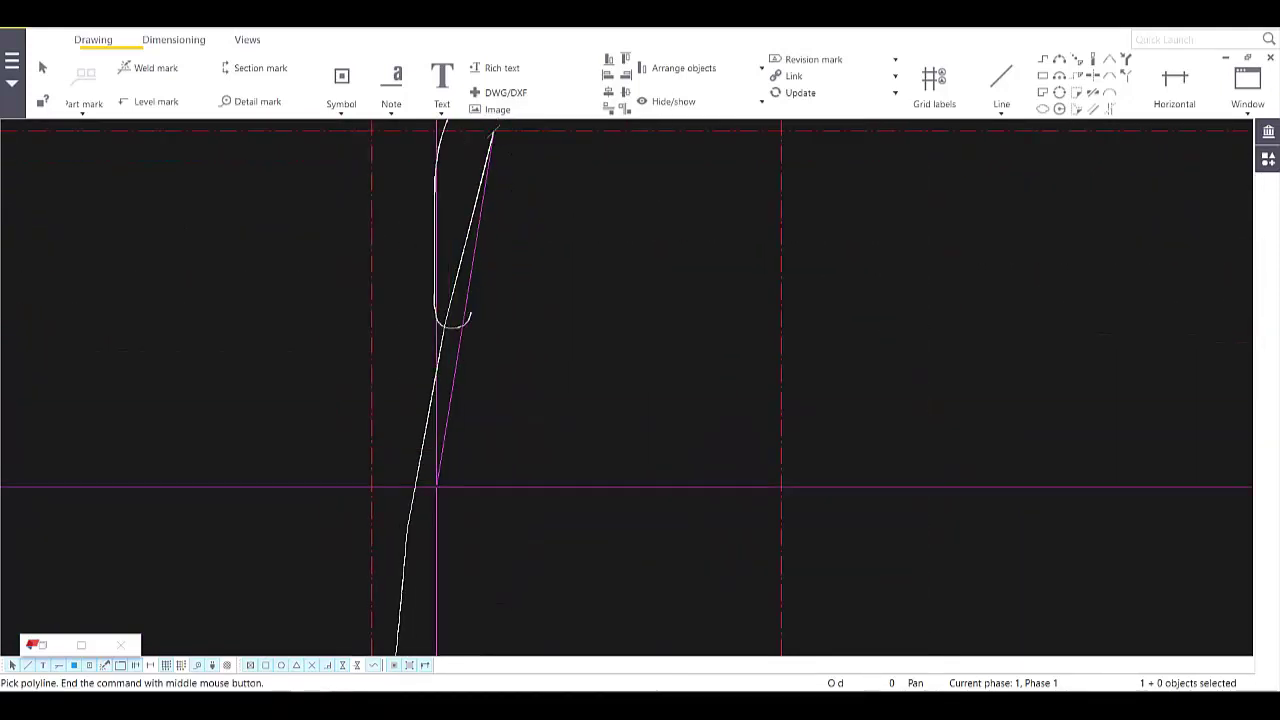
left_click(406, 529)
- Continue the pattern line point by point down the outline's left curve to about grid line BB
middle_click_drag(477, 529, 472, 326)
scroll(526, 401, "down", 1)
scroll(526, 401, "down", 2)
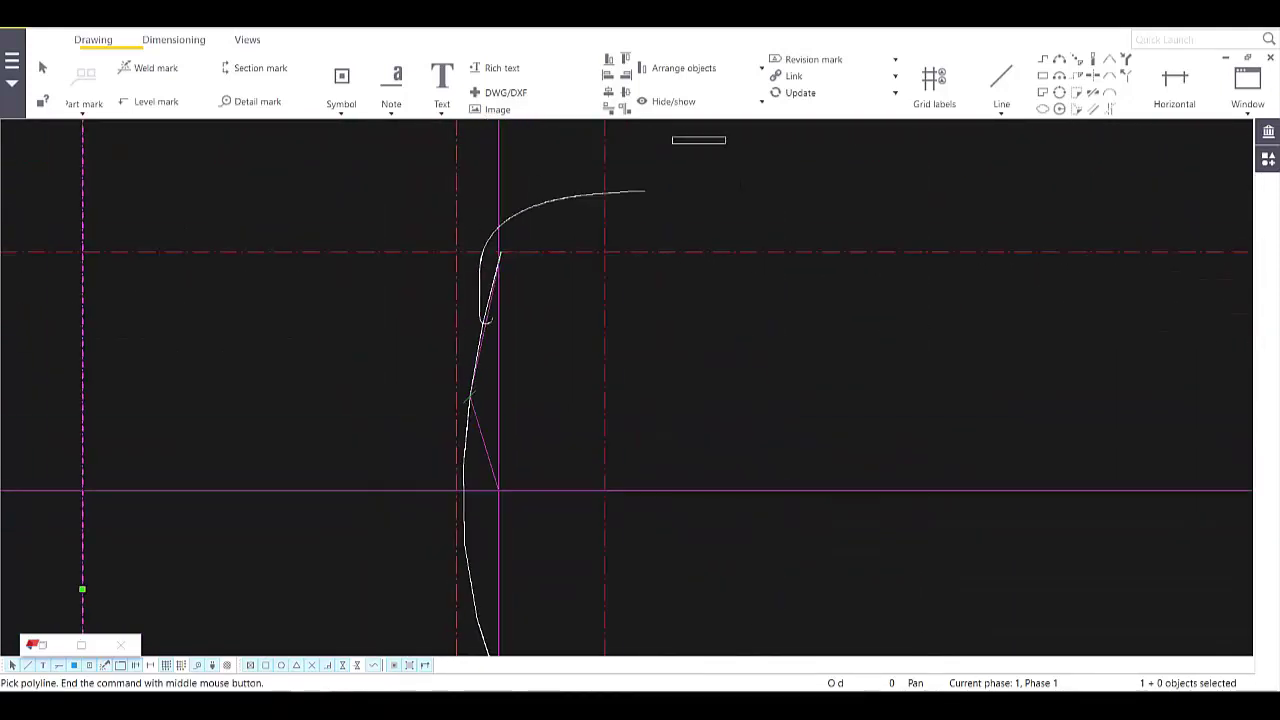
middle_click_drag(552, 544, 482, 315)
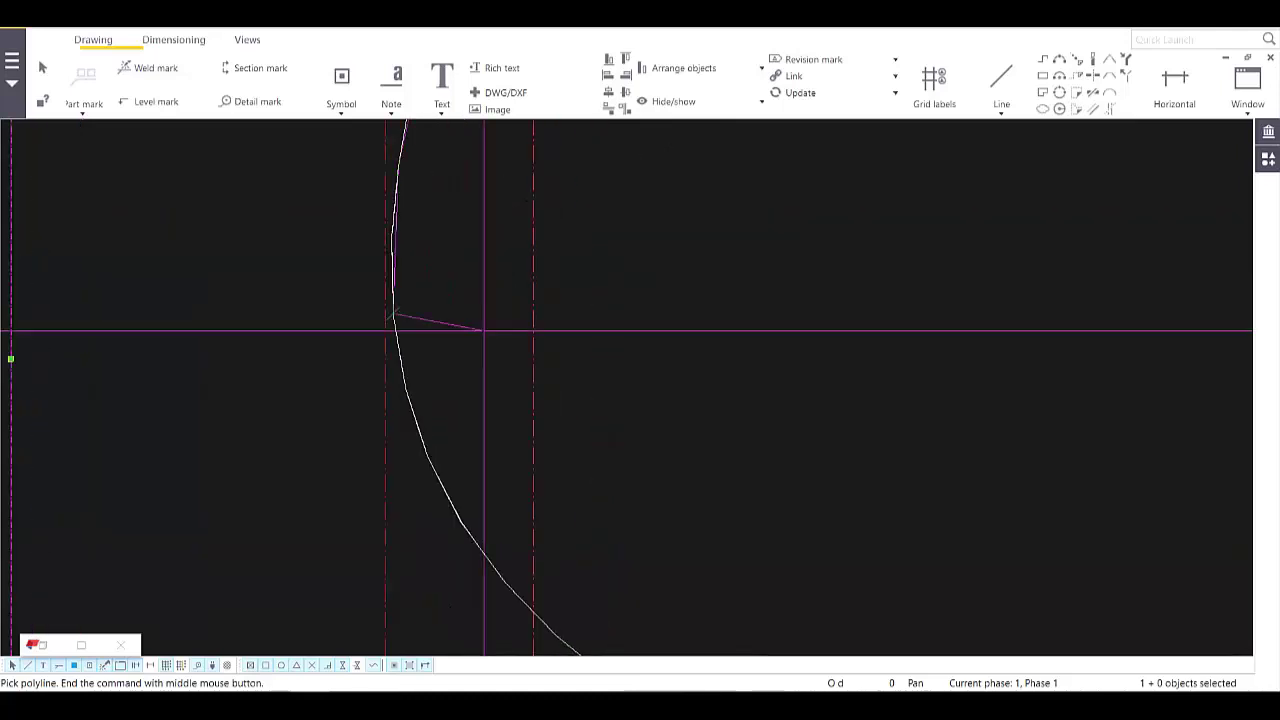
scroll(485, 392, "down", 2)
scroll(474, 426, "up", 2)
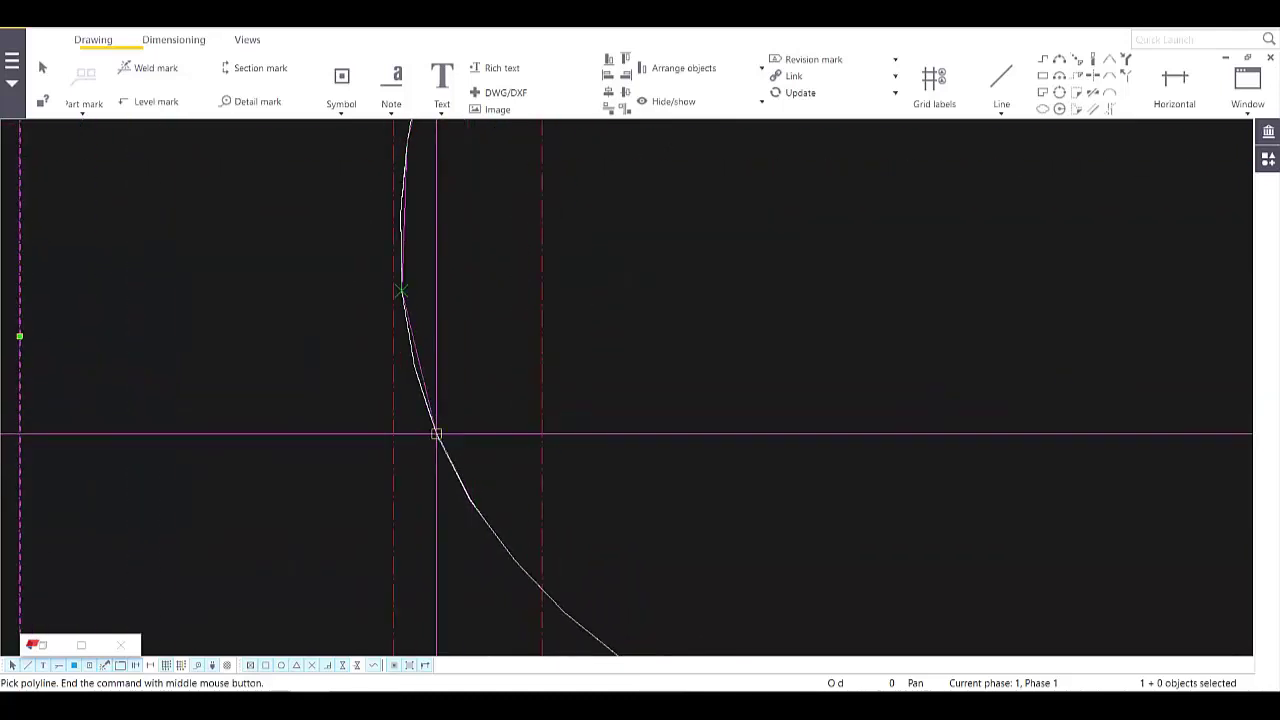
middle_click_drag(457, 480, 437, 414)
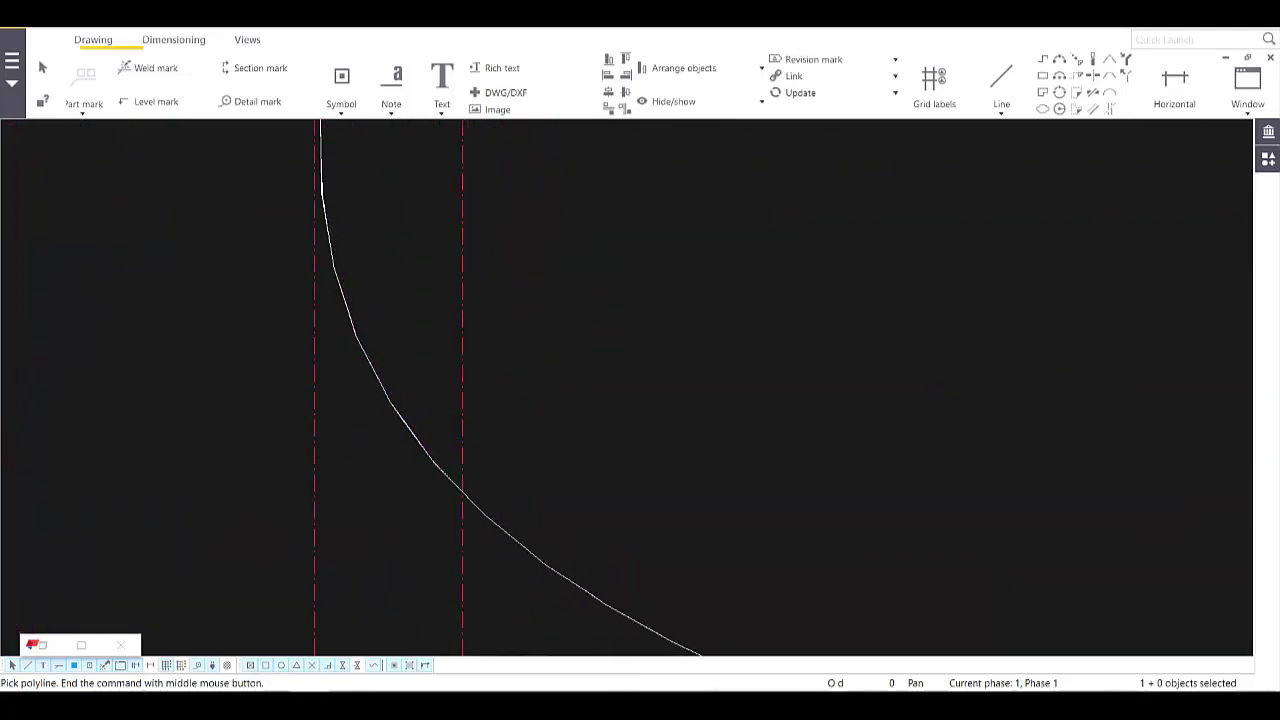
left_click(449, 478)
middle_click_drag(635, 564, 478, 458)
scroll(478, 458, "down", 2)
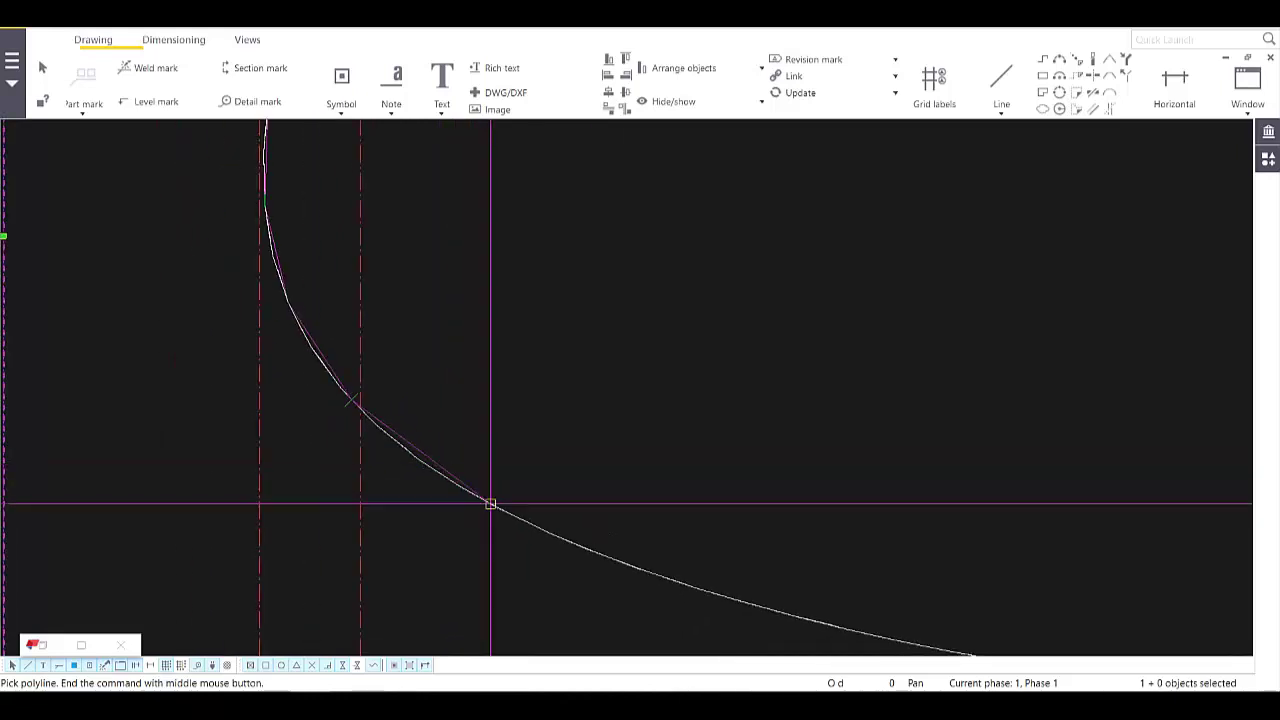
- Trace the pattern line along the lower left curve of the outline towards its lowest point
left_click(489, 503)
middle_click_drag(682, 564, 511, 466)
scroll(520, 475, "down", 2)
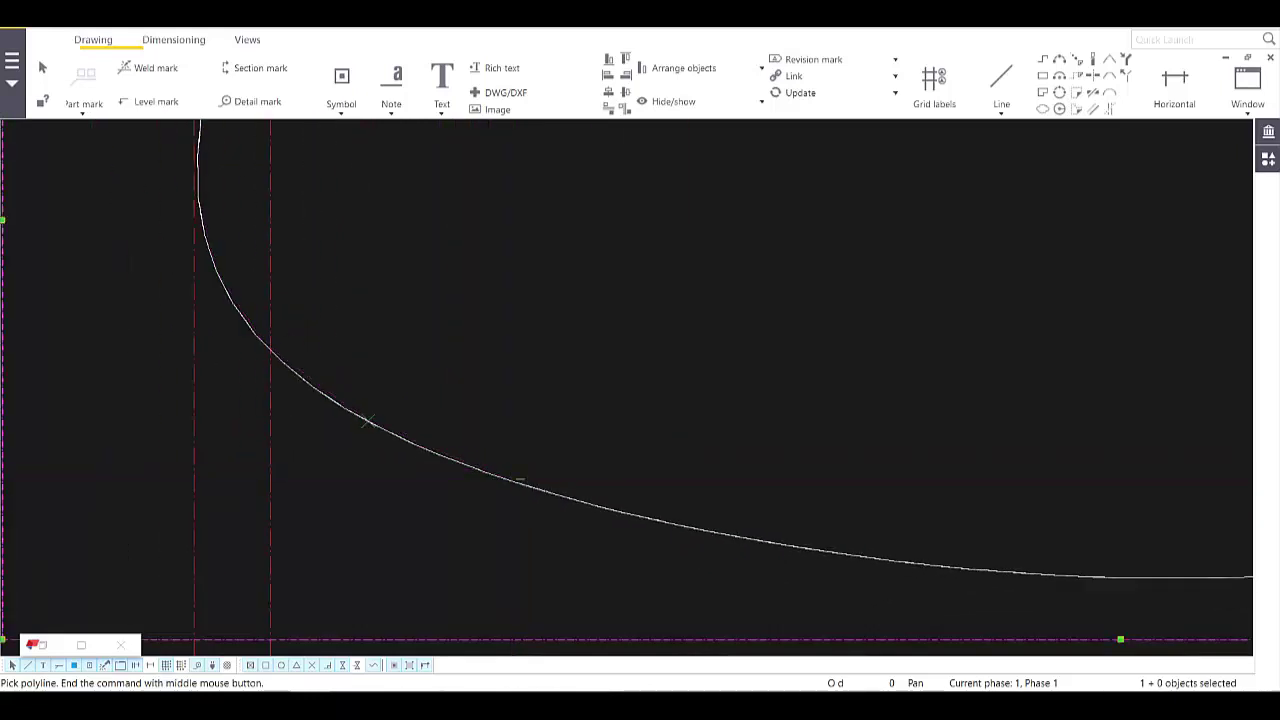
left_click(537, 489)
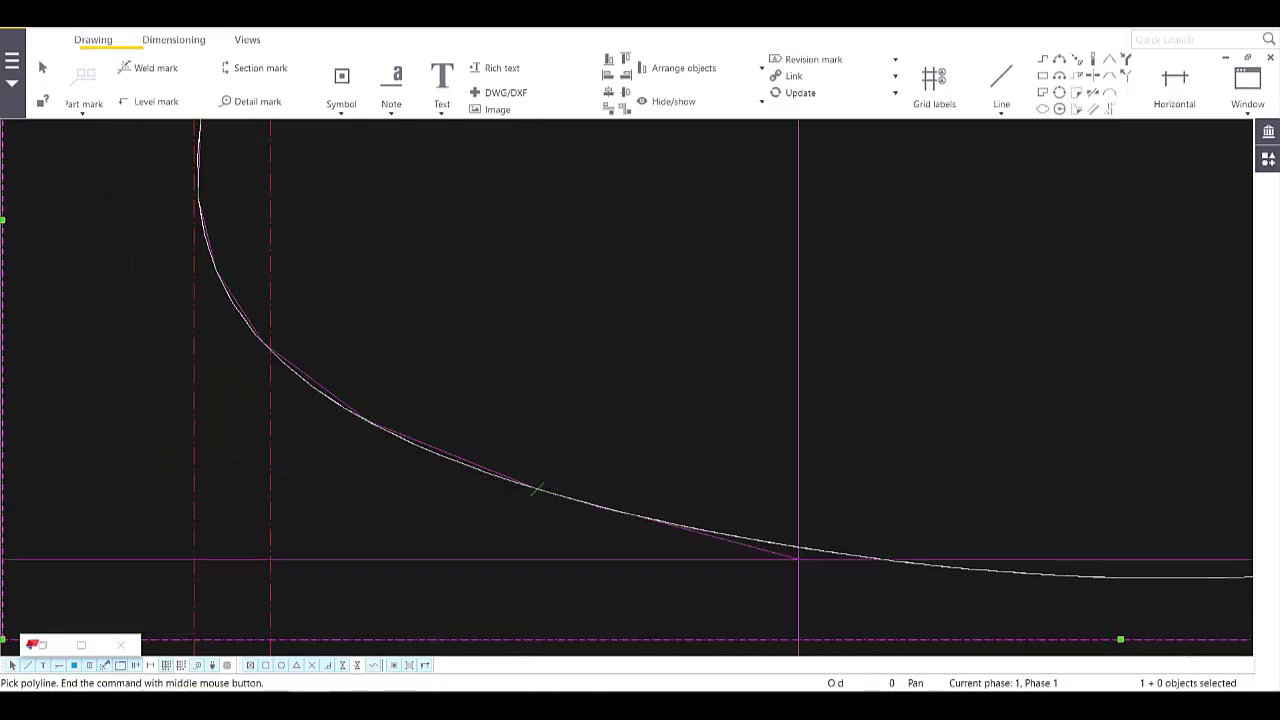
left_click(774, 543)
middle_click_drag(944, 567, 634, 483)
scroll(636, 484, "down", 4)
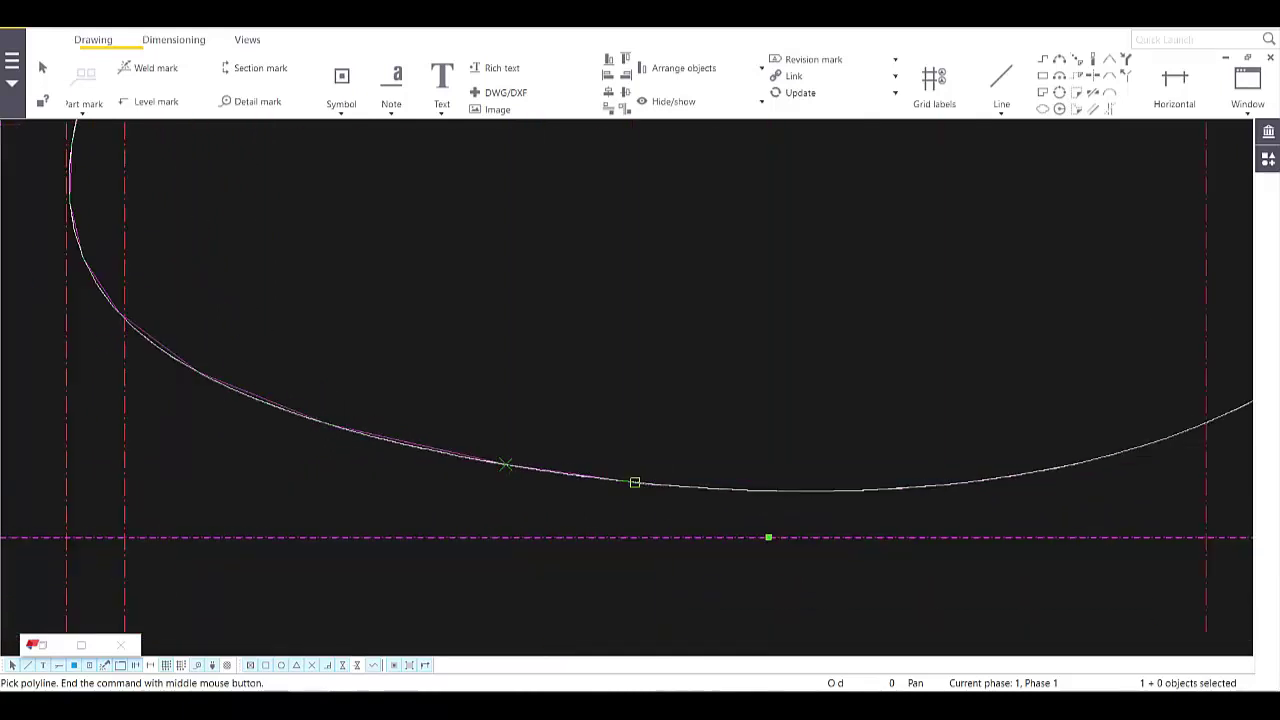
left_click(679, 487)
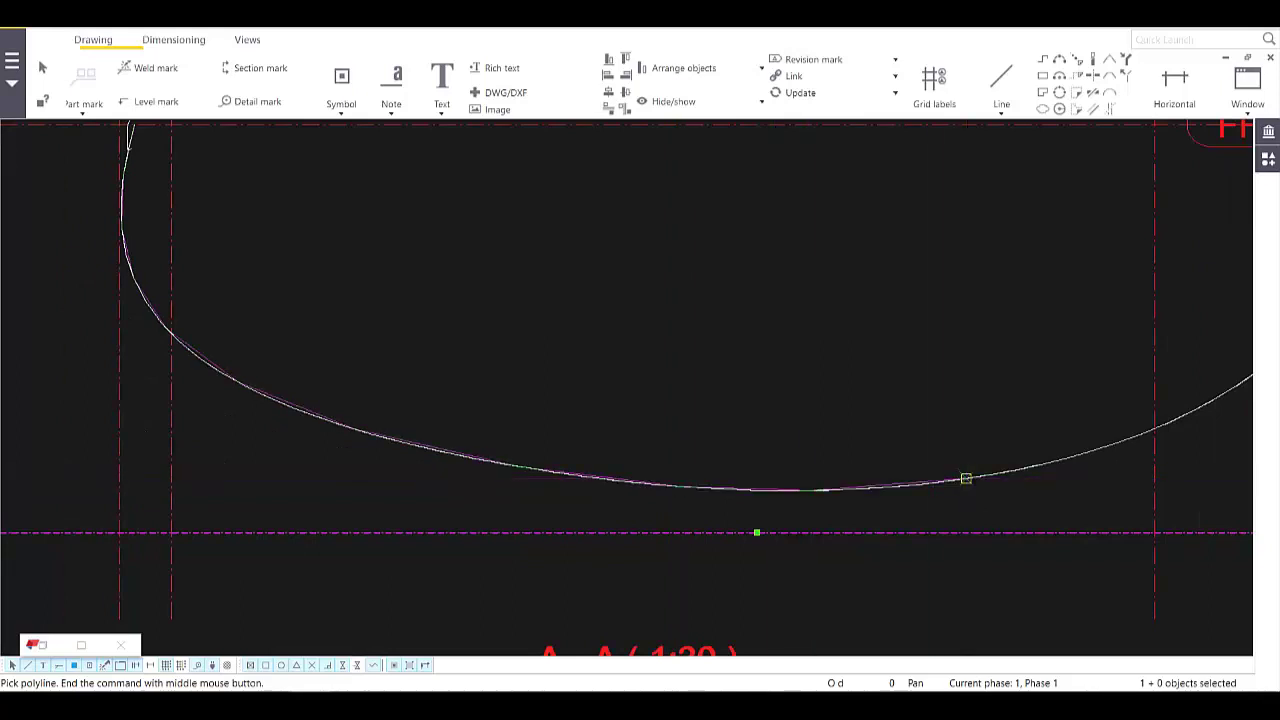
- Carry the pattern line past the bottom of the outline and up its right-hand curve
left_click(965, 479)
middle_click_drag(1138, 435, 734, 491)
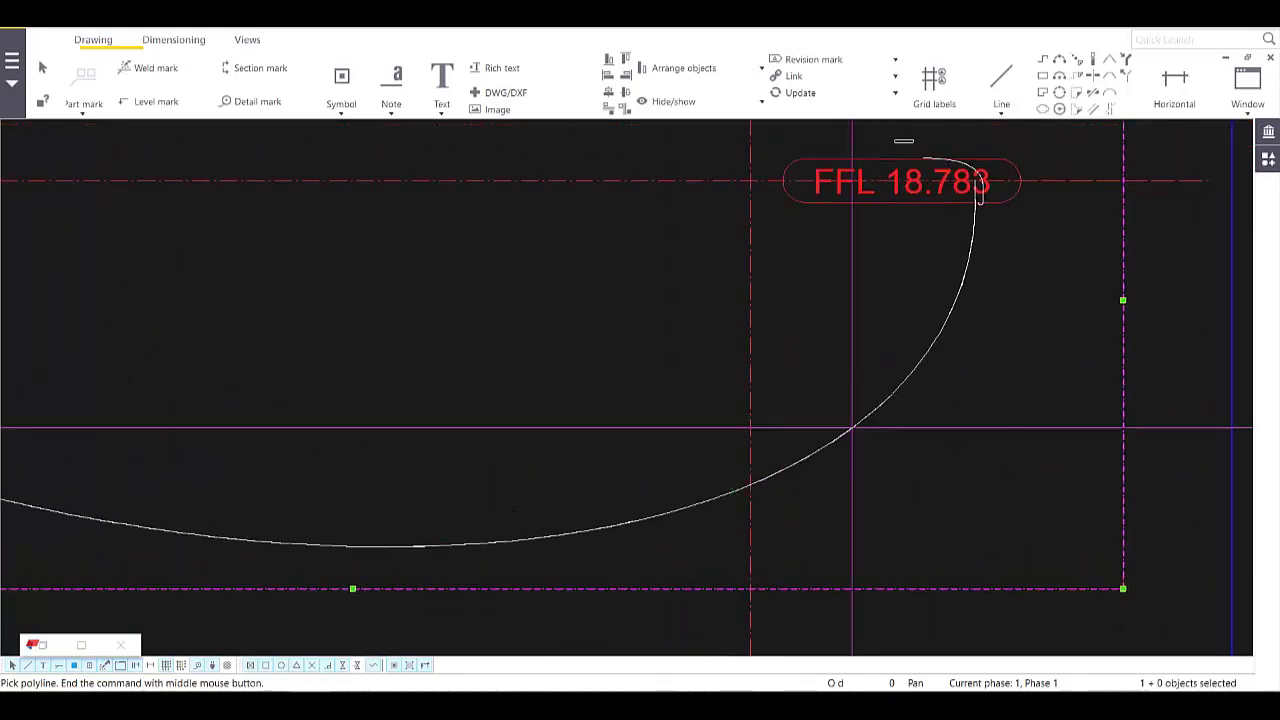
left_click(851, 427)
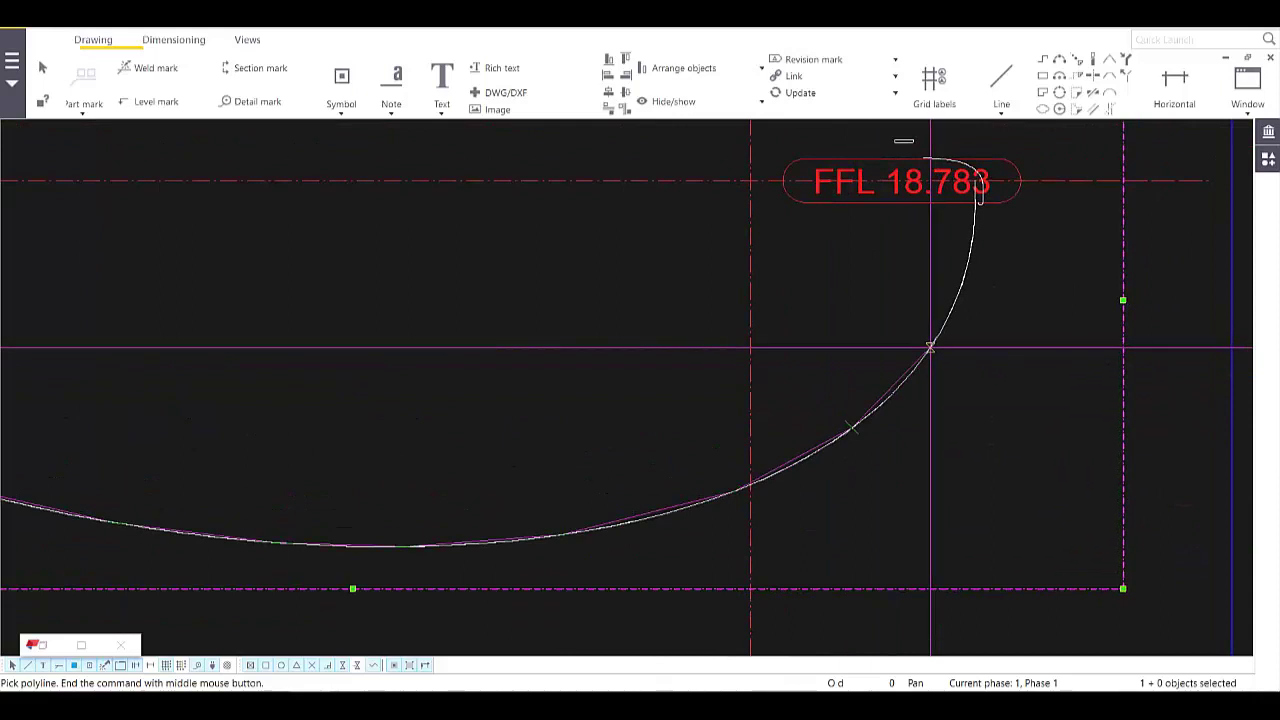
left_click(930, 348)
scroll(967, 256, "up", 2)
left_click(971, 263)
- Finish the pattern line at the upper end of the outline's right edge on the FFL 18.783 level line
middle_click_drag(982, 189, 763, 337)
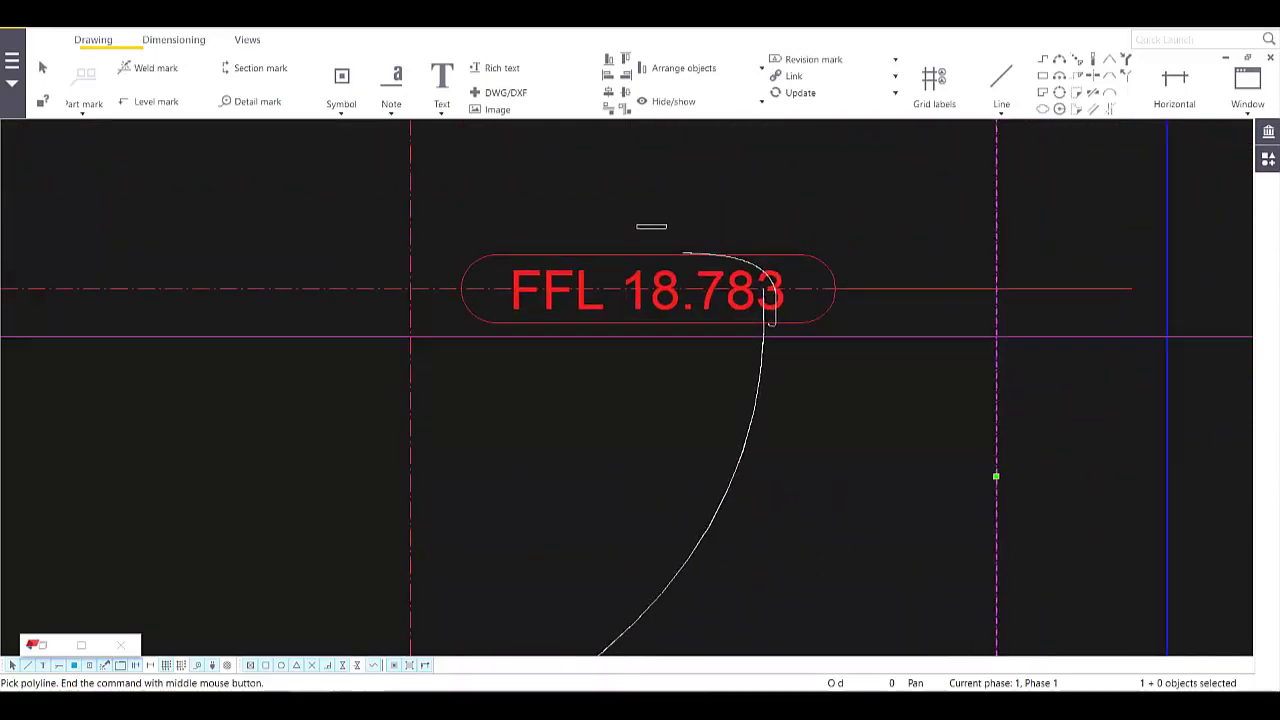
scroll(760, 337, "up", 2)
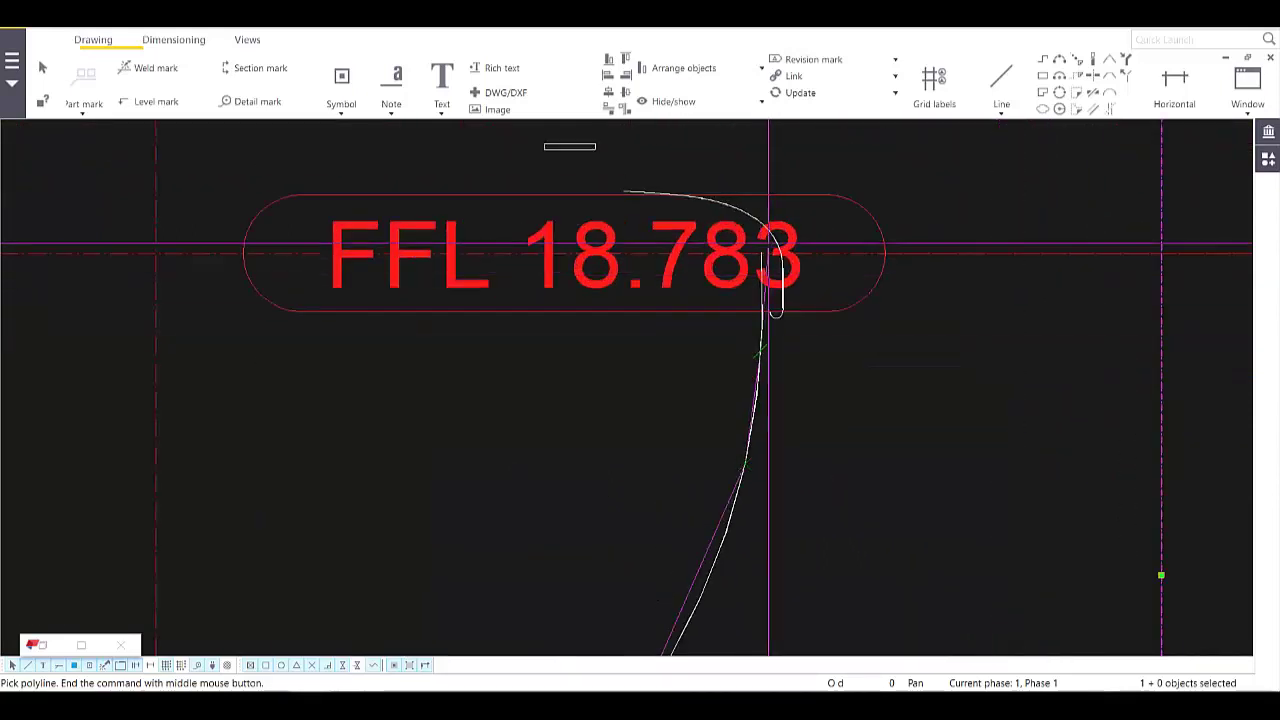
scroll(768, 245, "up", 3)
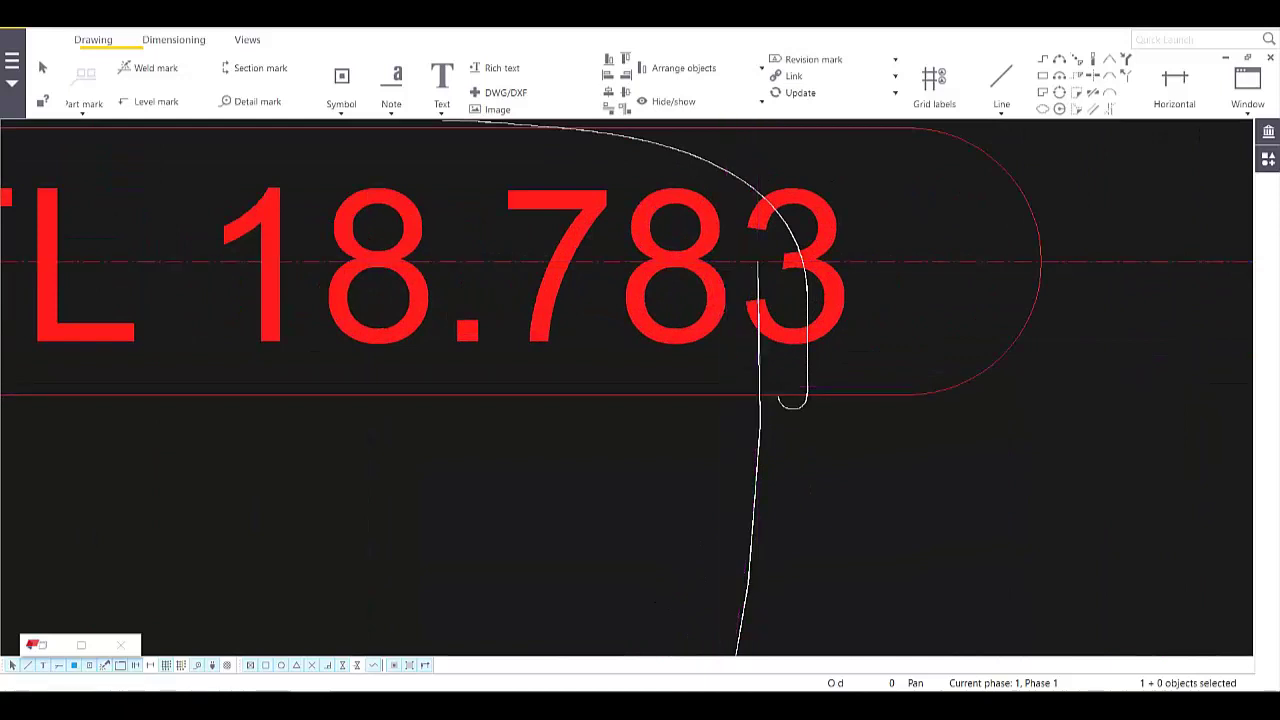
middle_click(757, 263)
scroll(735, 392, "down", 6)
middle_click_drag(736, 394, 1141, 394)
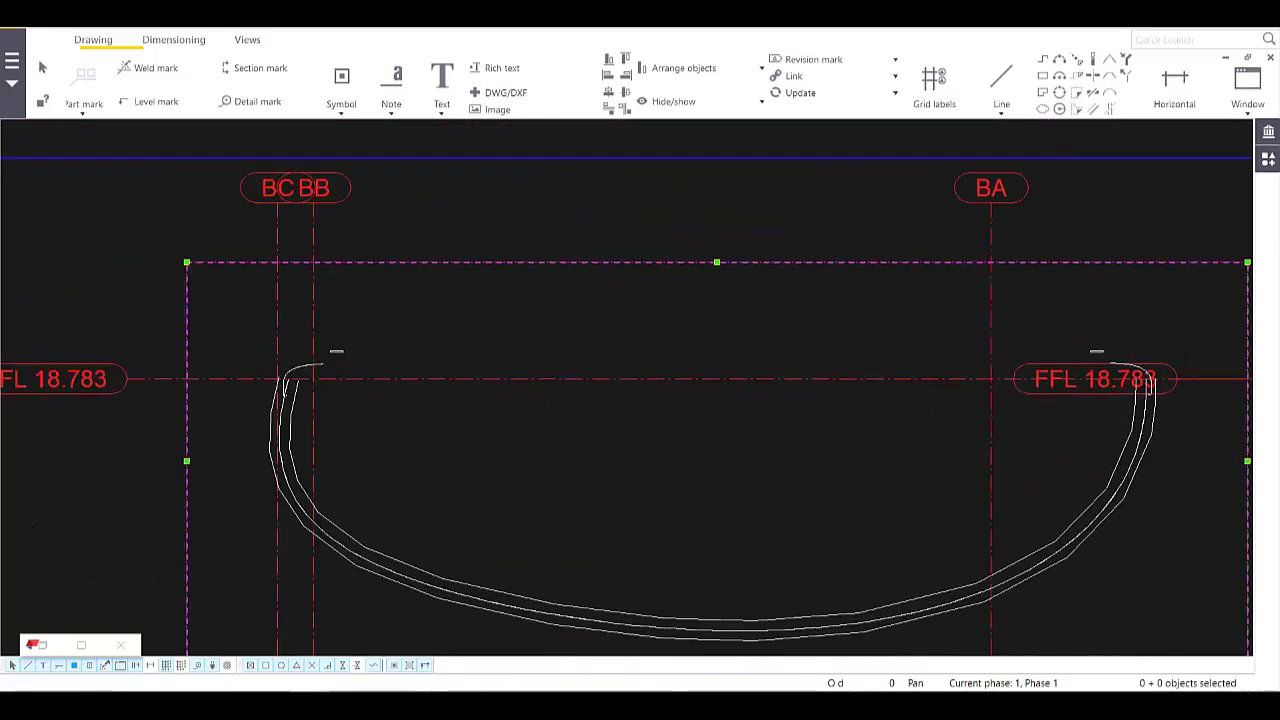
- Examine how the pattern line follows the planter outline, up close and on the whole drawing sheet
scroll(805, 392, "down", 1)
middle_click_drag(500, 334, 616, 292)
right_click(616, 292)
left_click(636, 302)
scroll(576, 432, "up", 4)
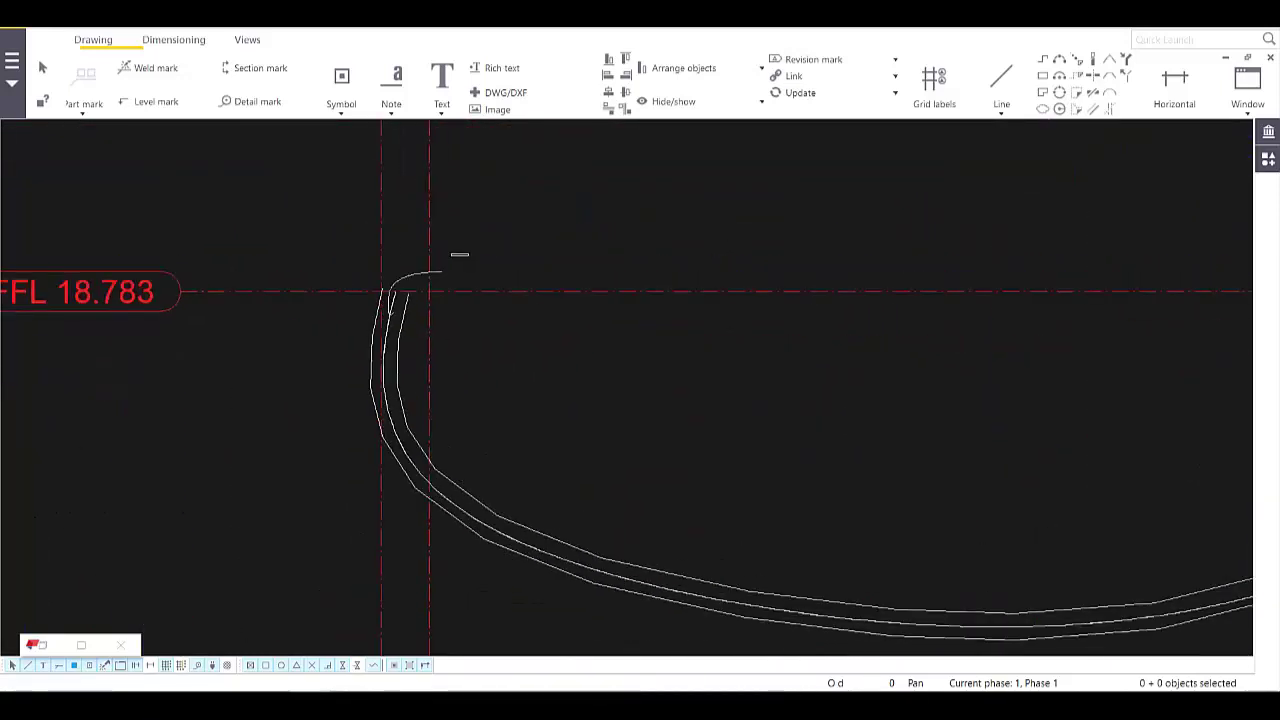
scroll(507, 520, "up", 3)
middle_click_drag(490, 430, 550, 558)
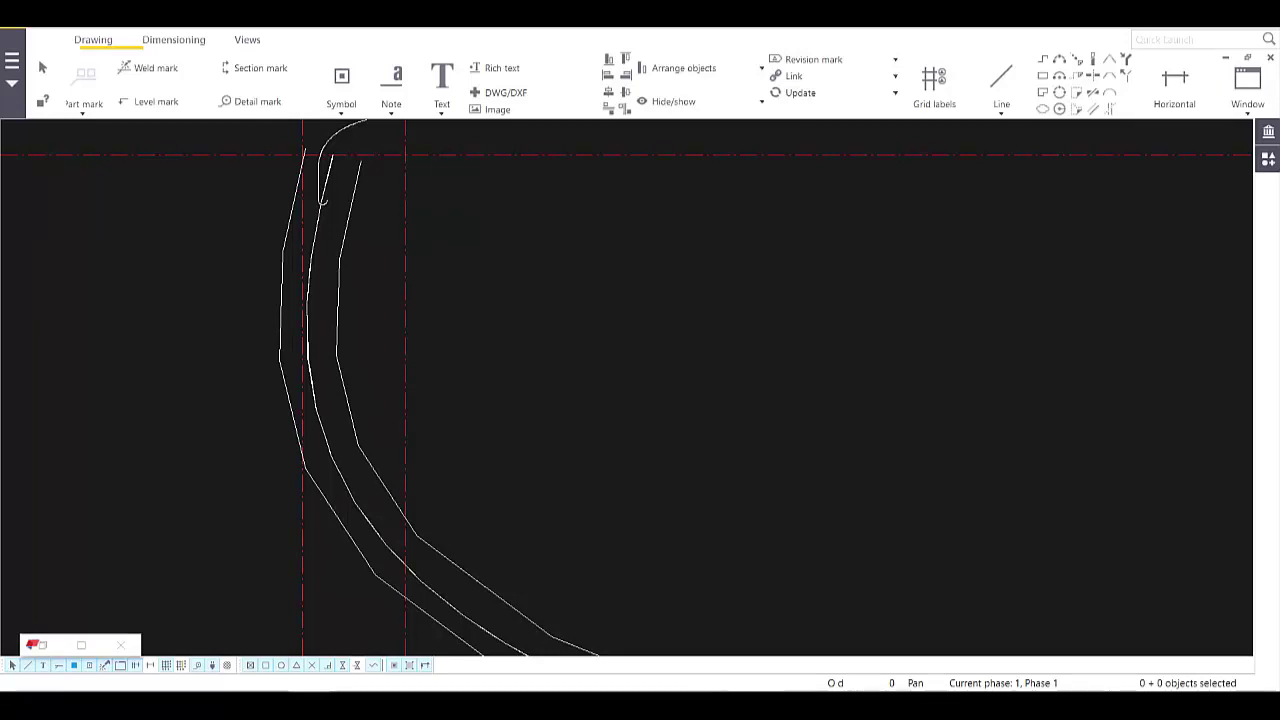
scroll(399, 367, "down", 6)
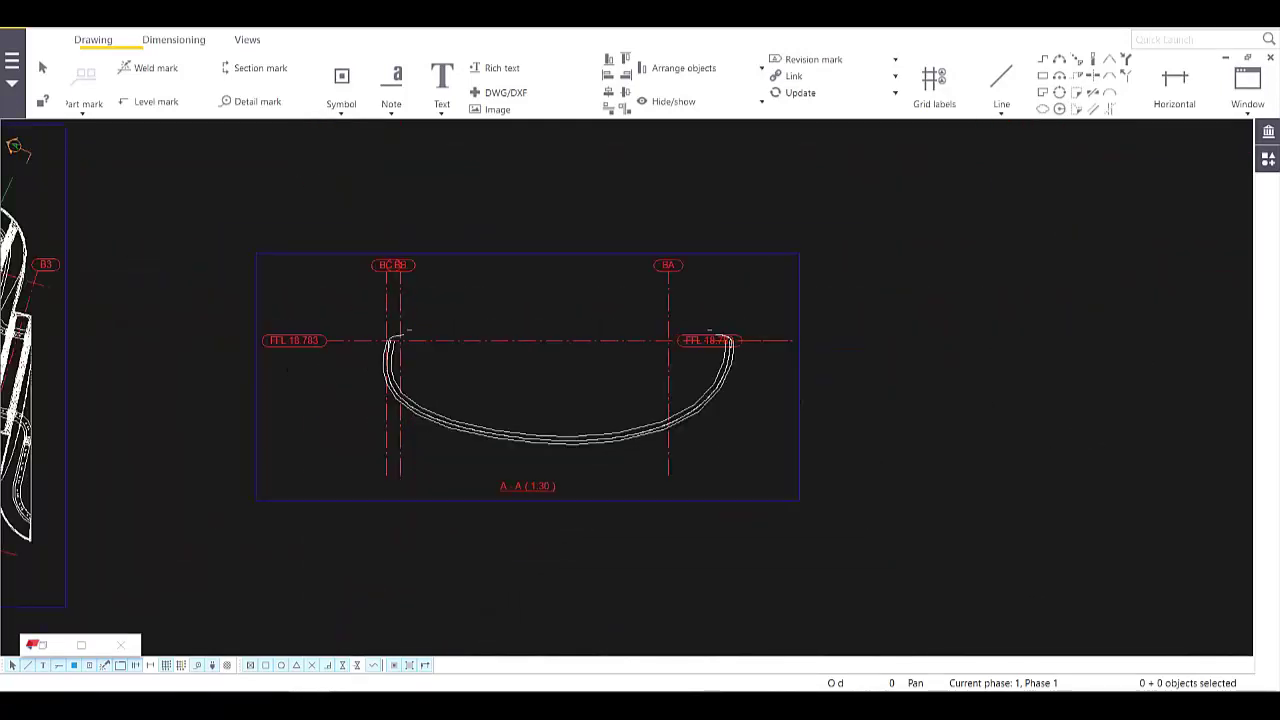
scroll(530, 384, "down", 4)
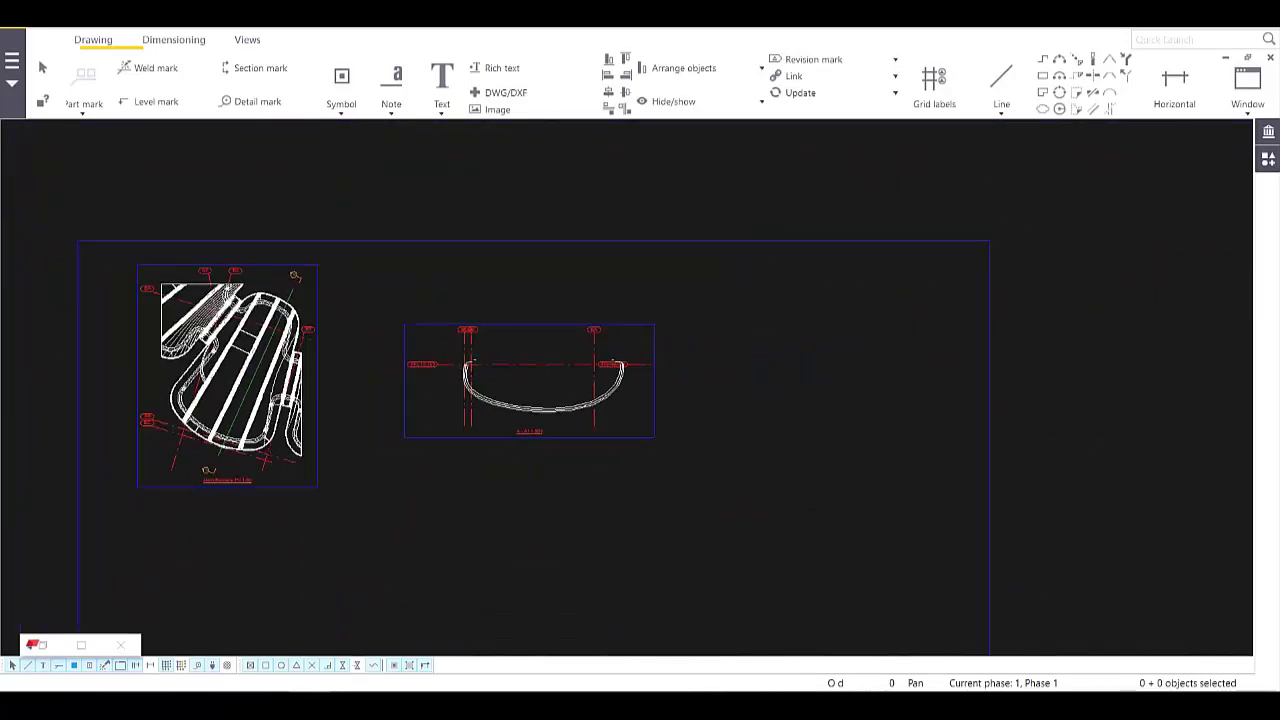
scroll(530, 371, "up", 3)
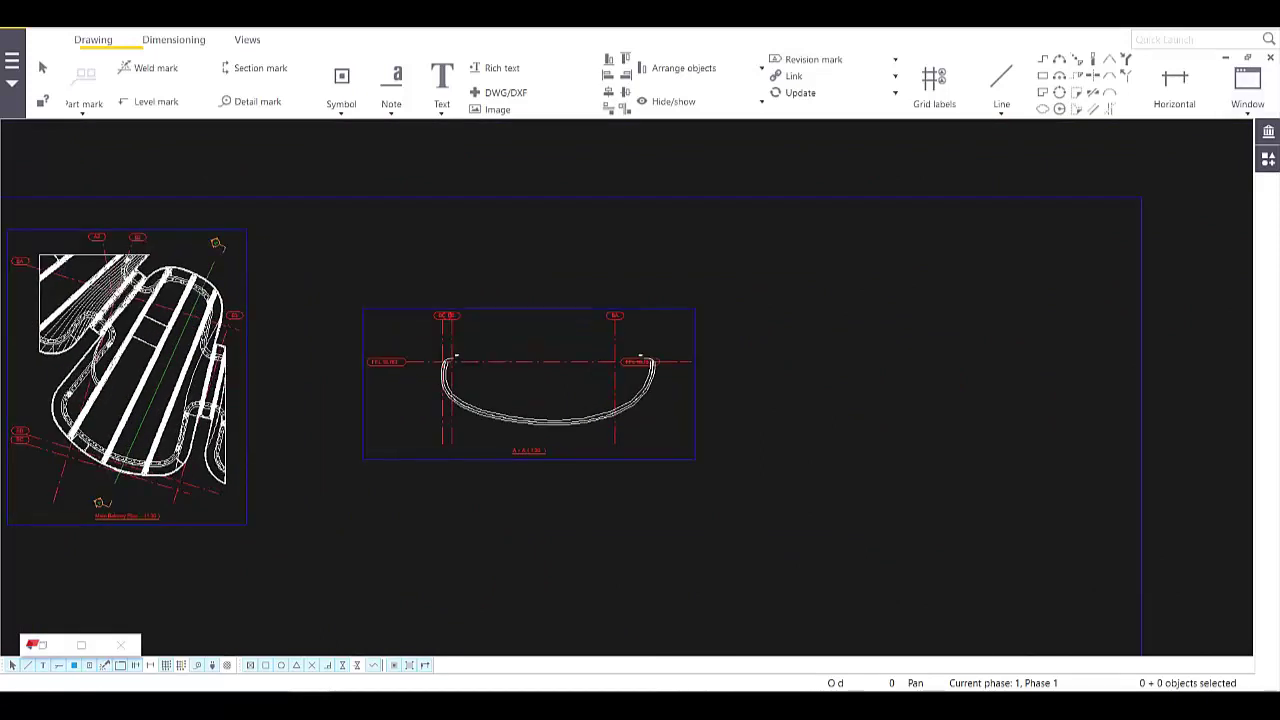
- Close the drawing, keeping its changes and creating a snapshot, and hide the reference model list in the model
left_click(1270, 58)
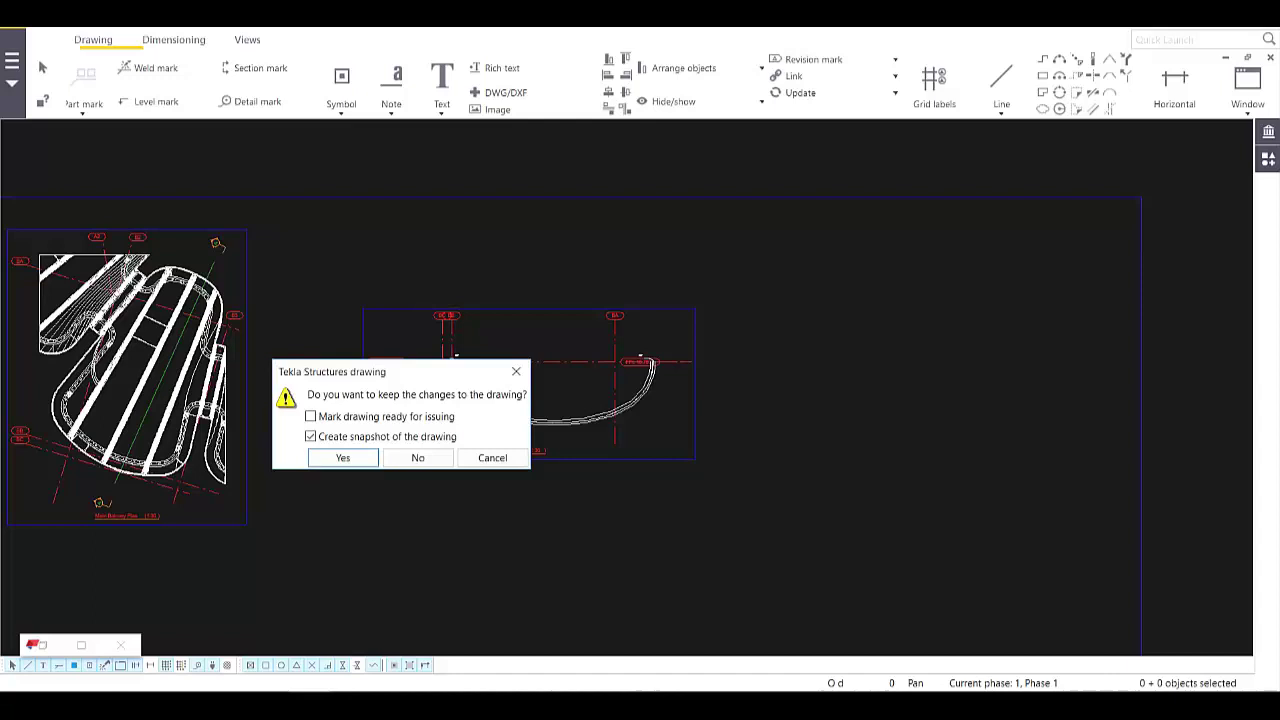
key("Return")
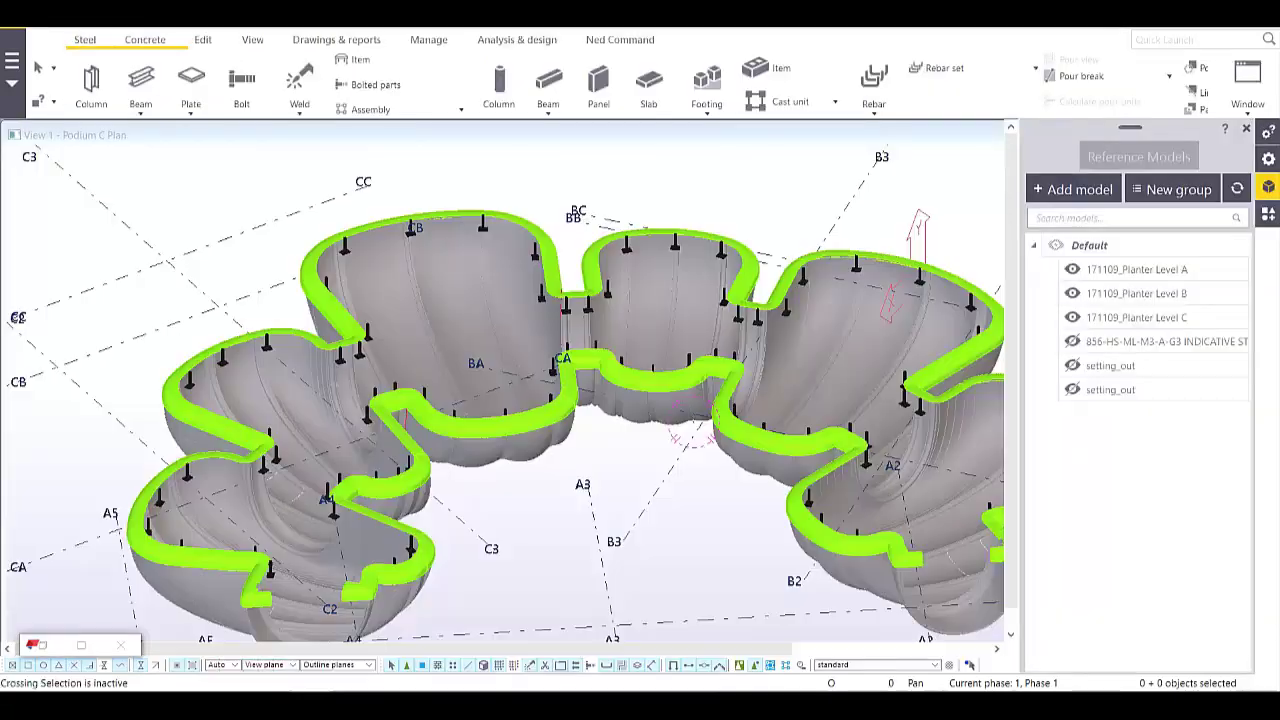
scroll(468, 440, "down", 3)
middle_click_drag(604, 445, 658, 390)
left_click(1268, 187)
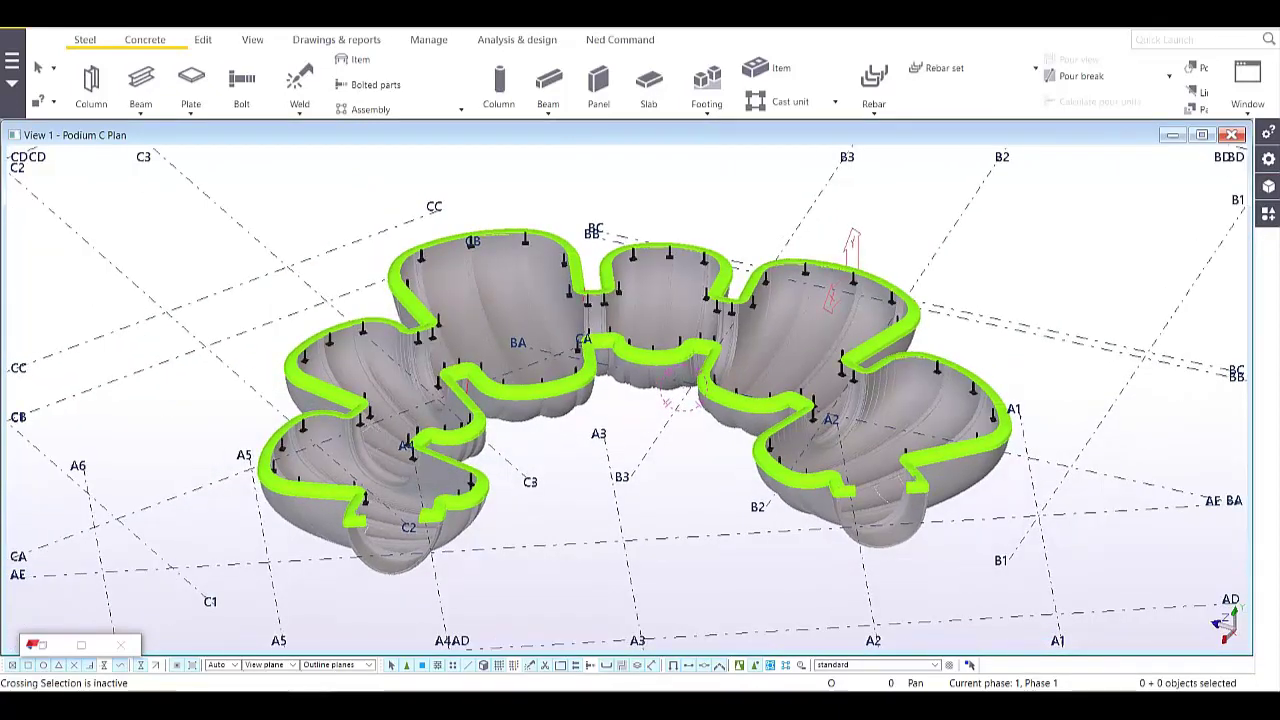
- Bring up the Drawing List and select drawing [16] PODIUM C2
key("ctrl+l")
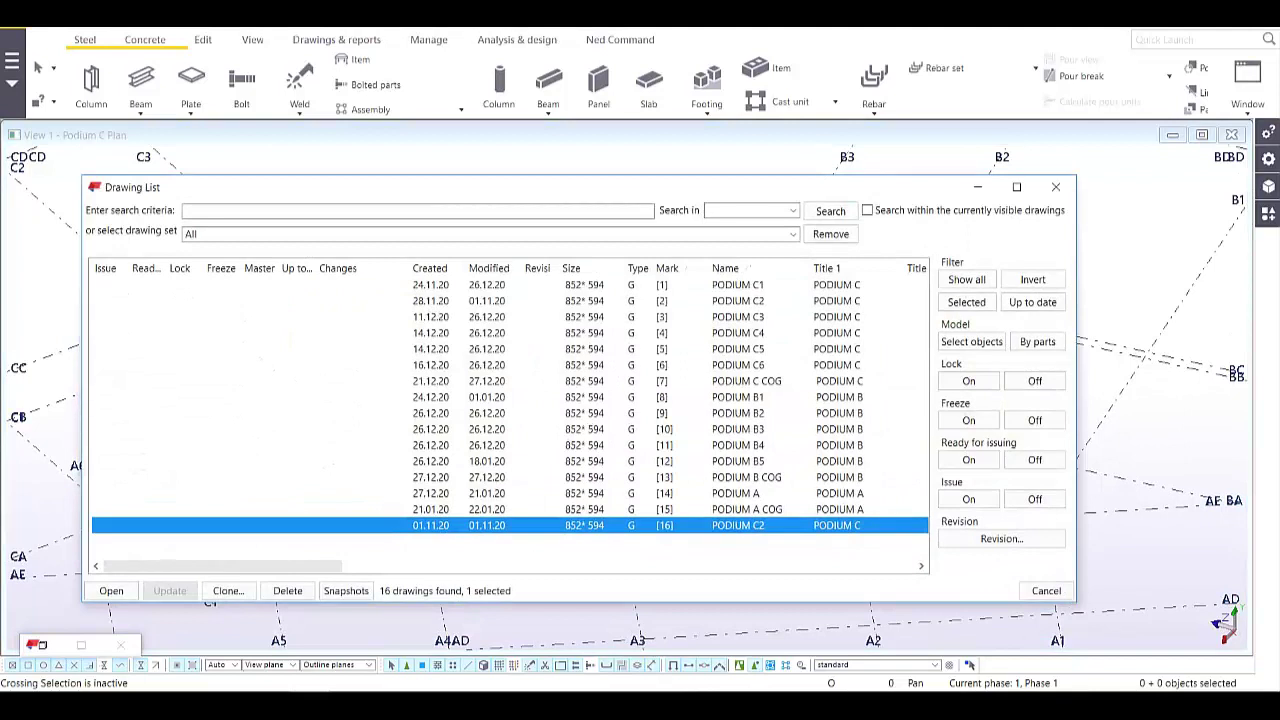
left_click(590, 526)
left_click(637, 525)
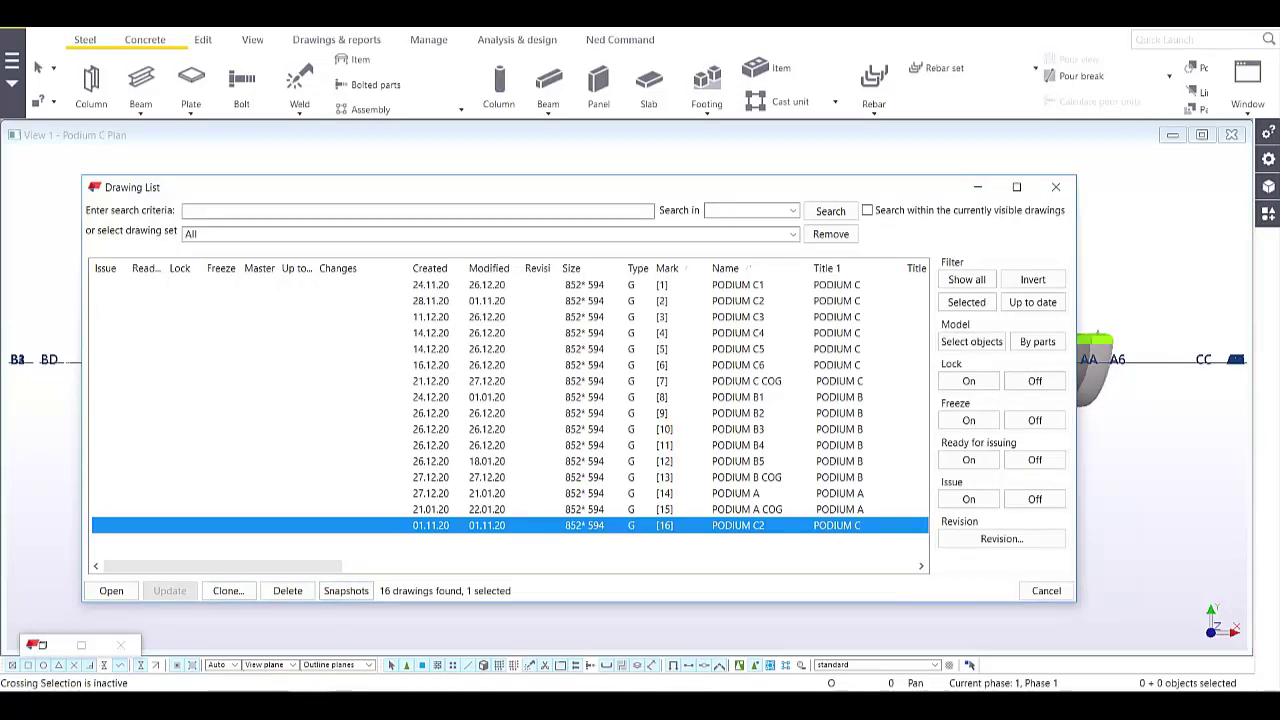
- Overlay the snapshot of drawing [16] PODIUM C2 in the model and close the Drawing List
left_click(43, 645)
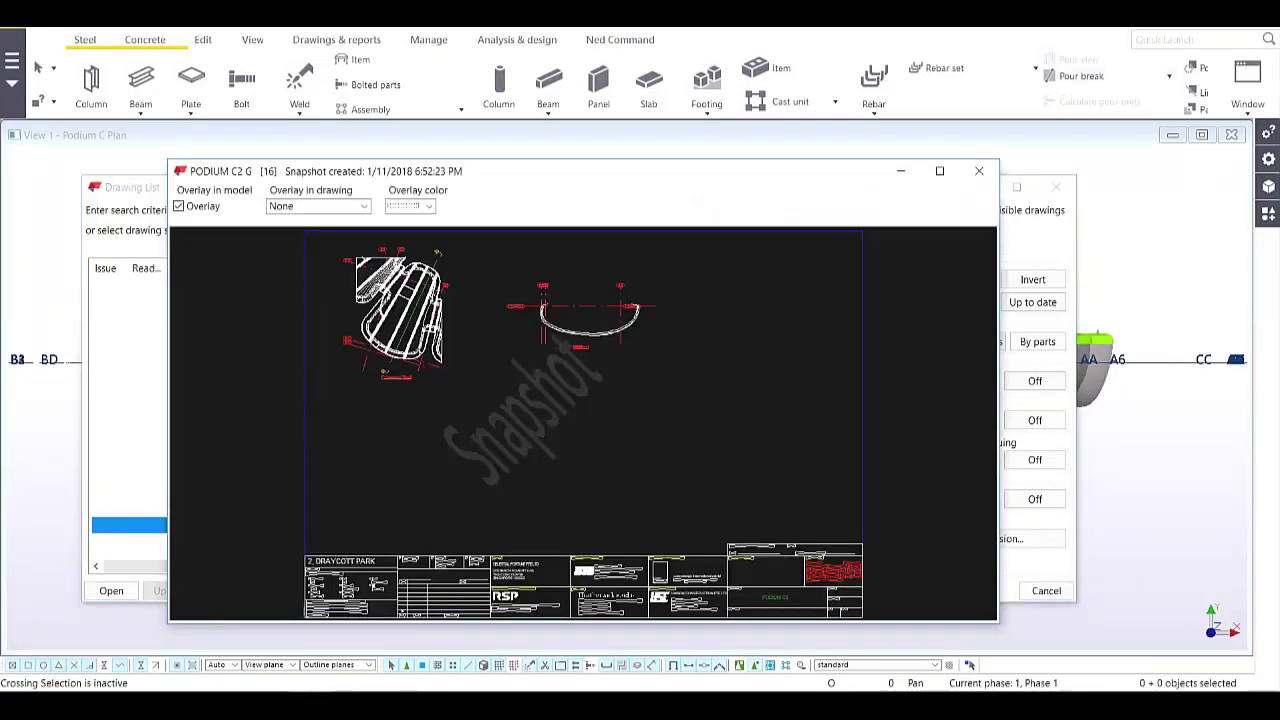
left_click(979, 171)
left_click(345, 590)
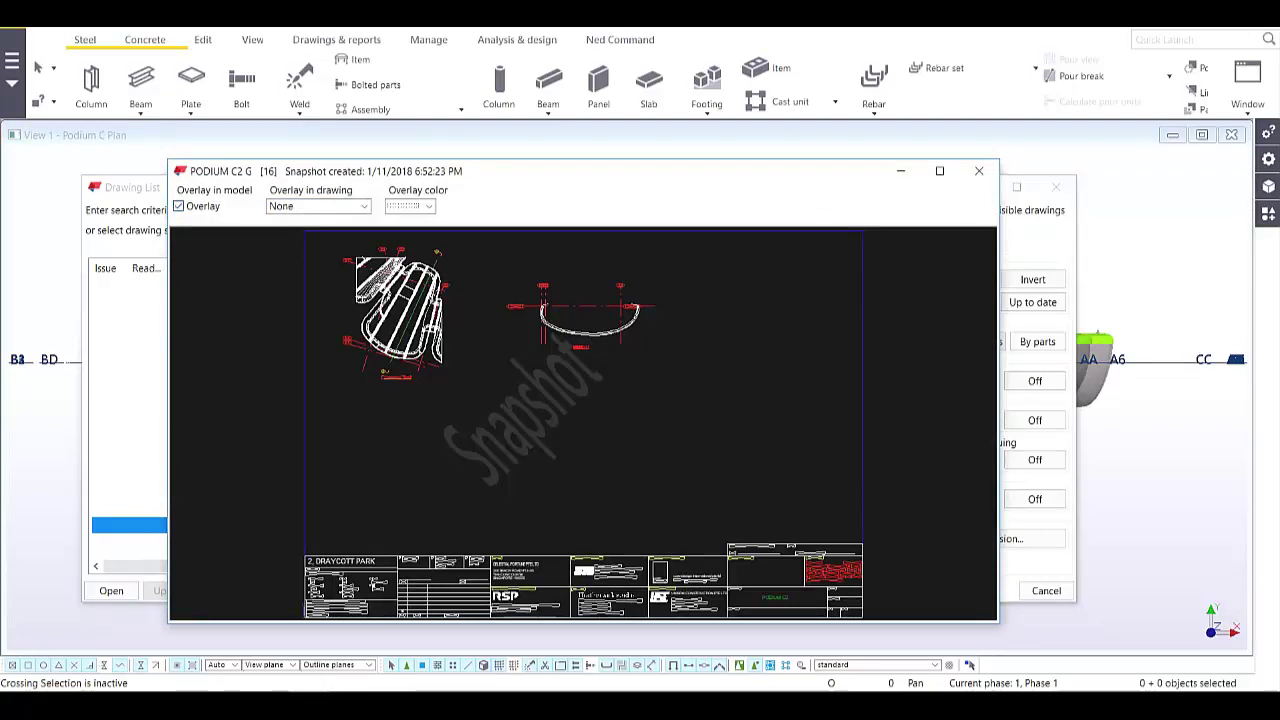
left_click(900, 171)
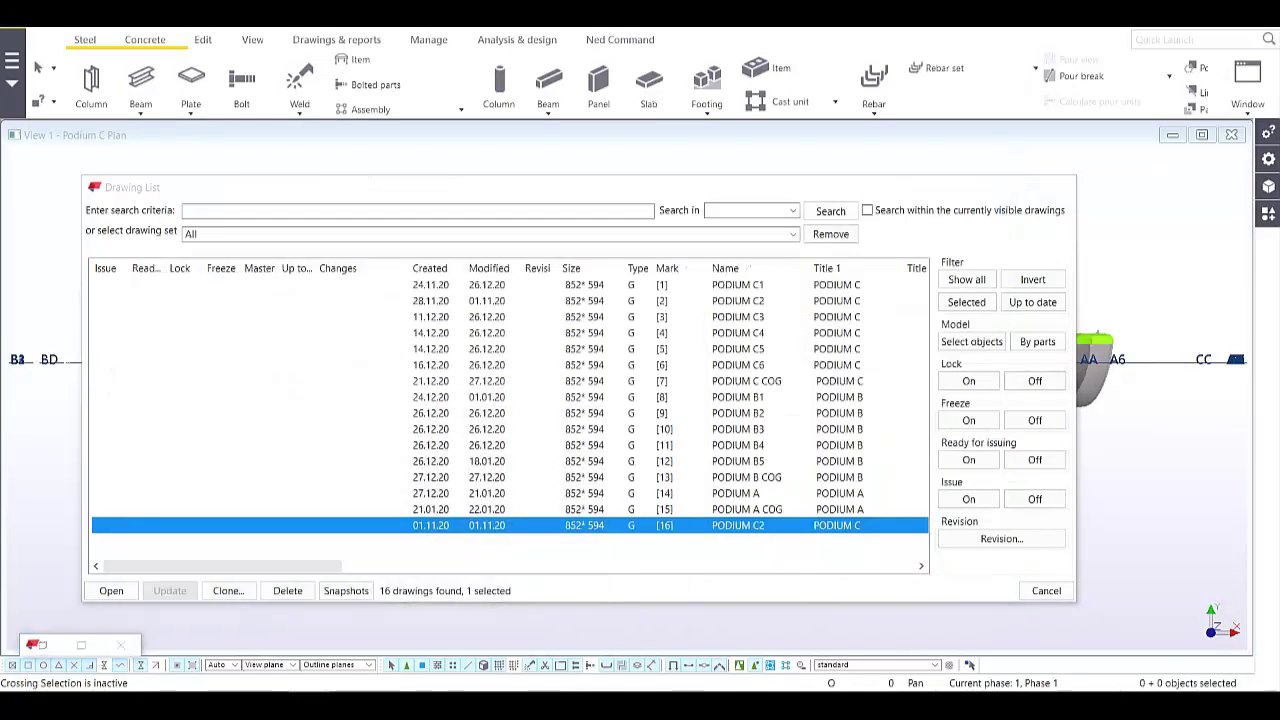
left_click(1046, 591)
scroll(632, 335, "up", 9)
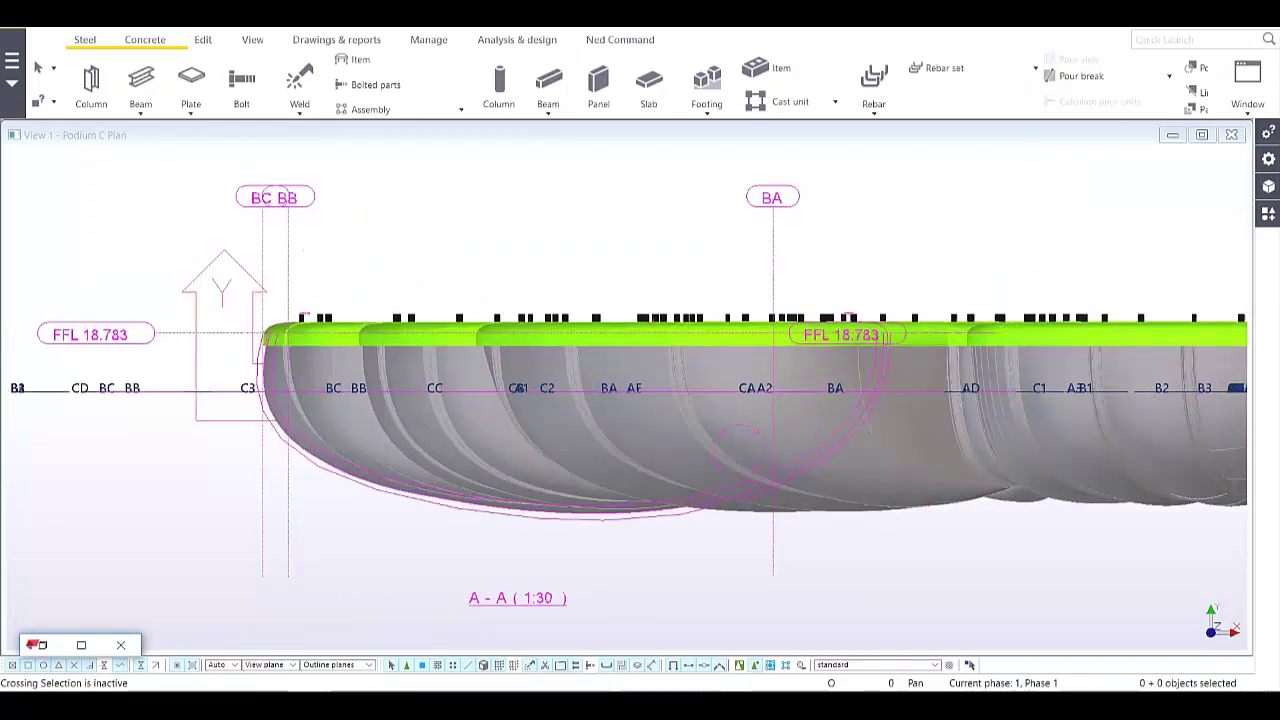
scroll(782, 457, "up", 1)
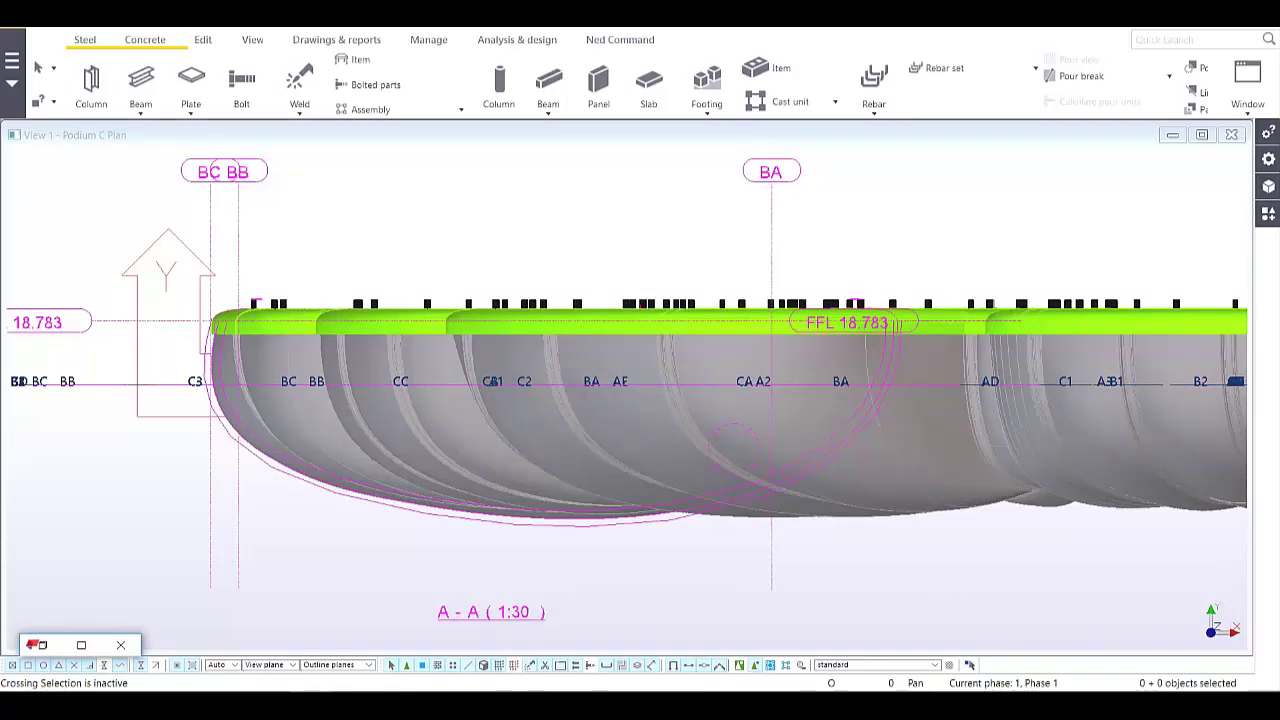
middle_click_drag(640, 400, 626, 418)
- Create a new view using two points along the A-A section line of the overlaid balcony plan
key("ctrl+p")
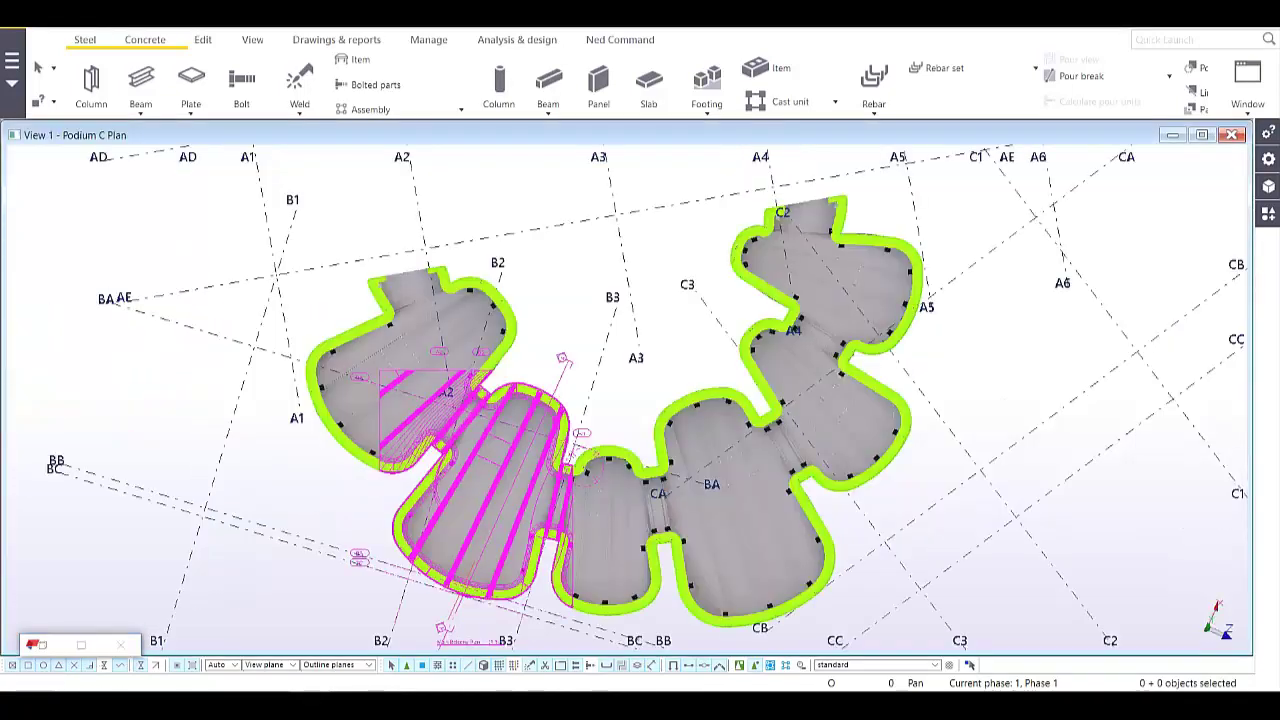
scroll(470, 640, "up", 5)
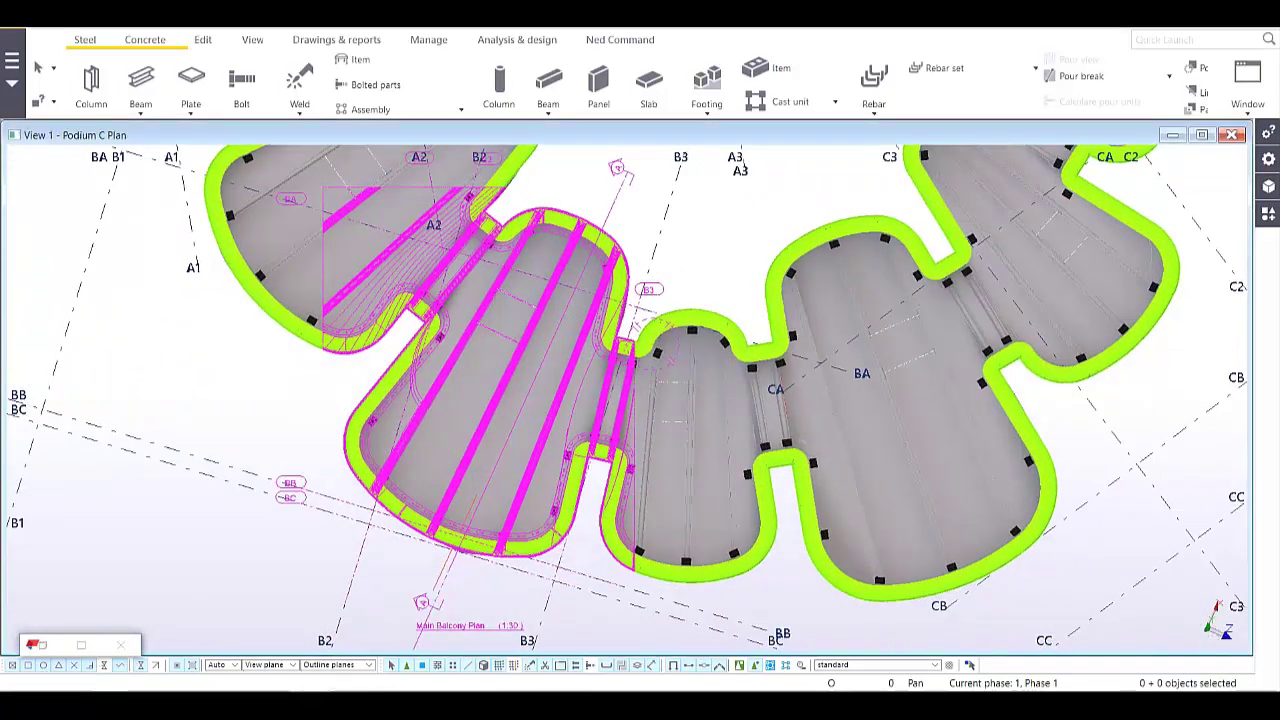
left_click(252, 40)
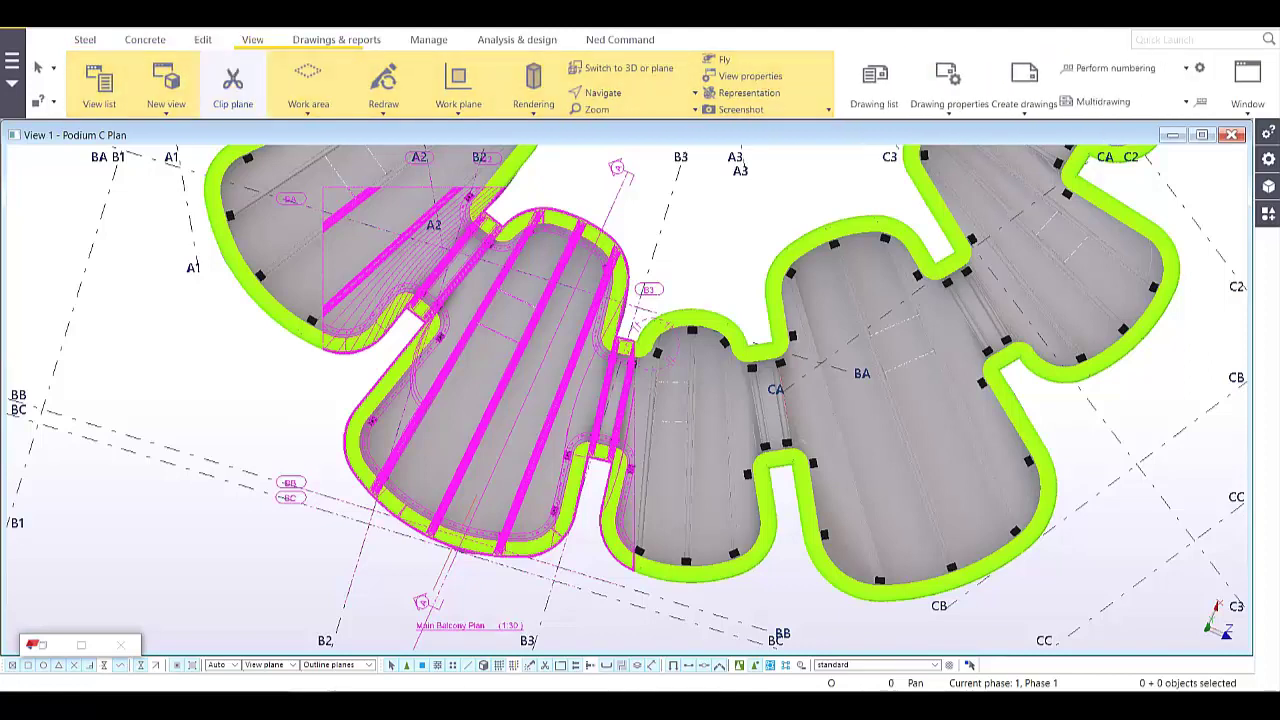
left_click(166, 85)
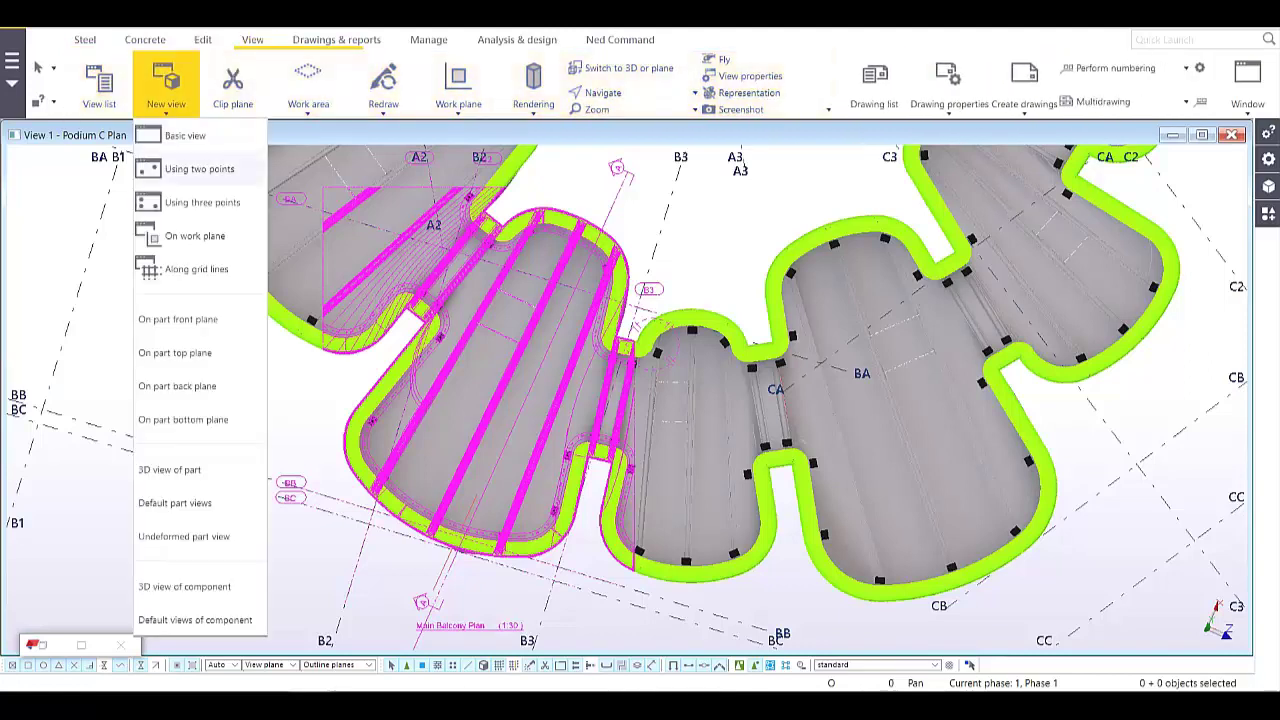
left_click(199, 169)
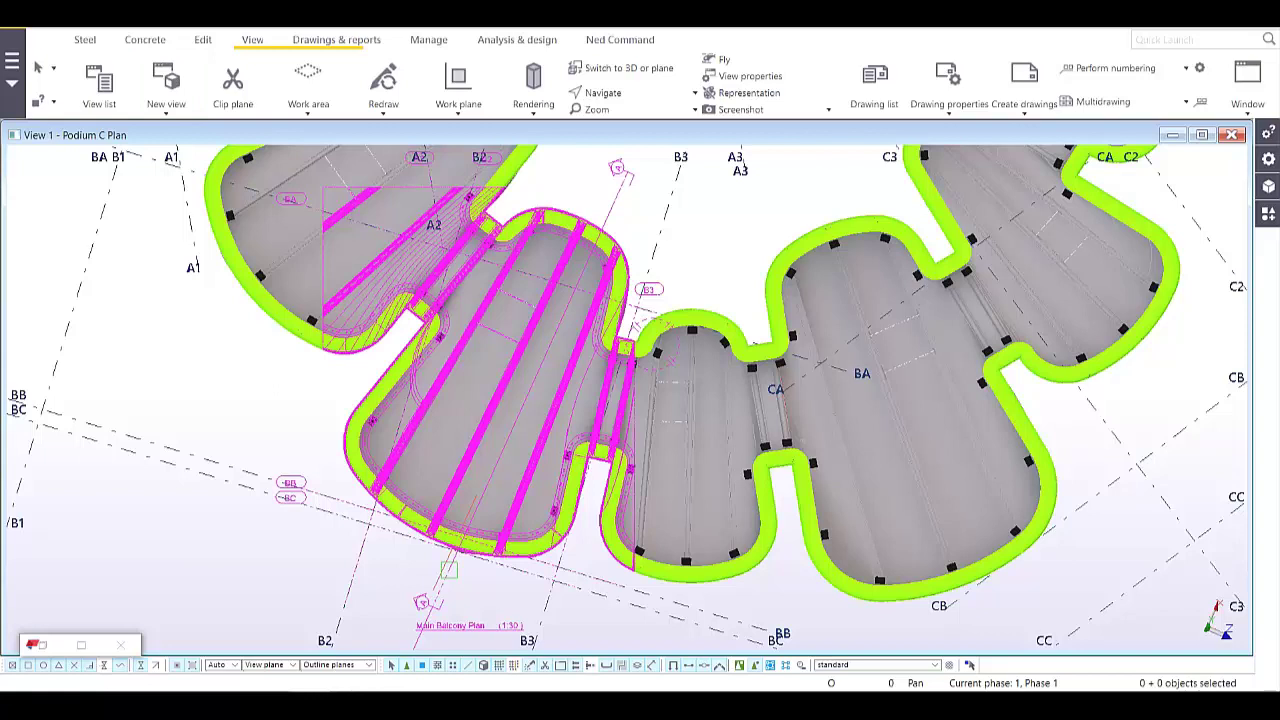
scroll(445, 585, "up", 3)
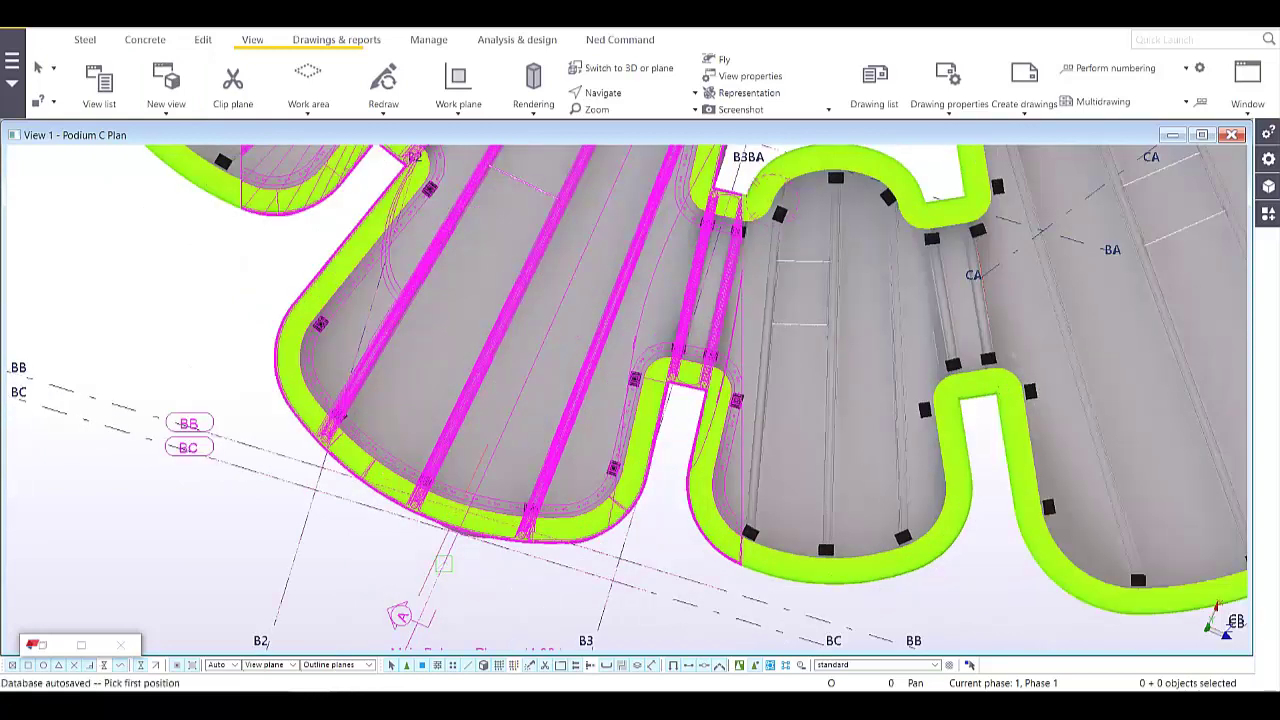
middle_click_drag(627, 288, 500, 516)
left_click(588, 198)
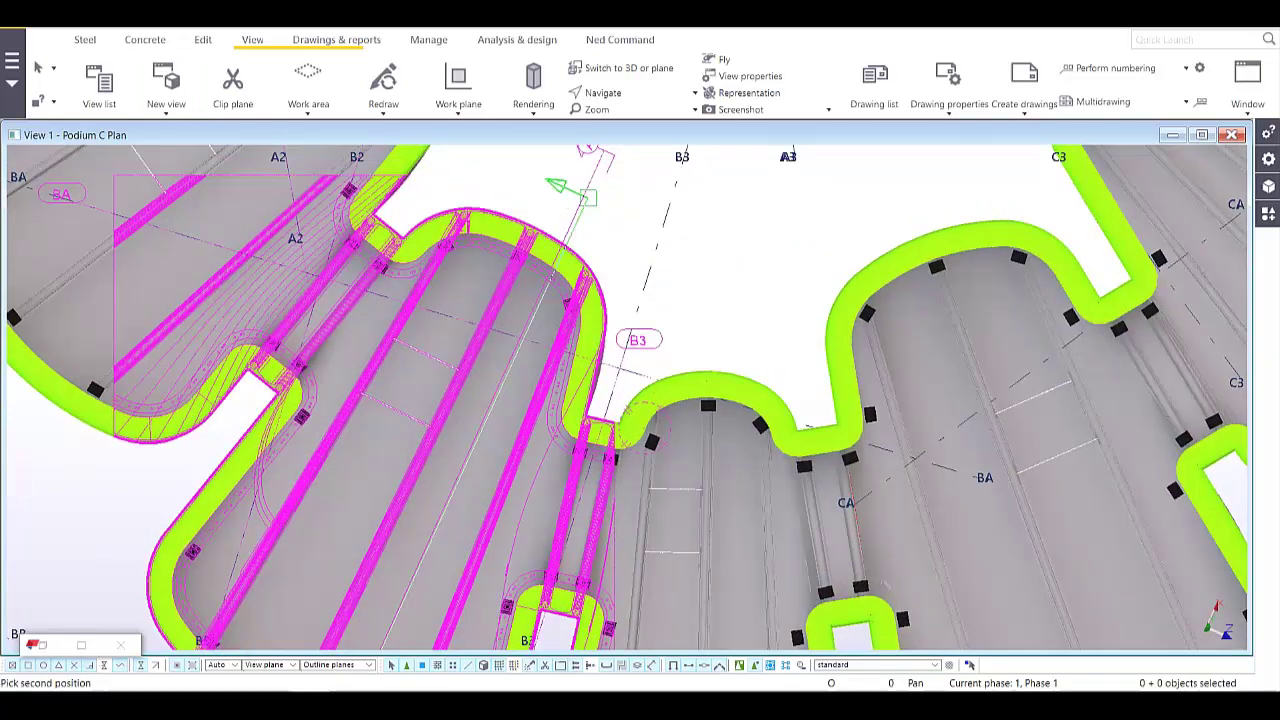
scroll(585, 197, "up", 3)
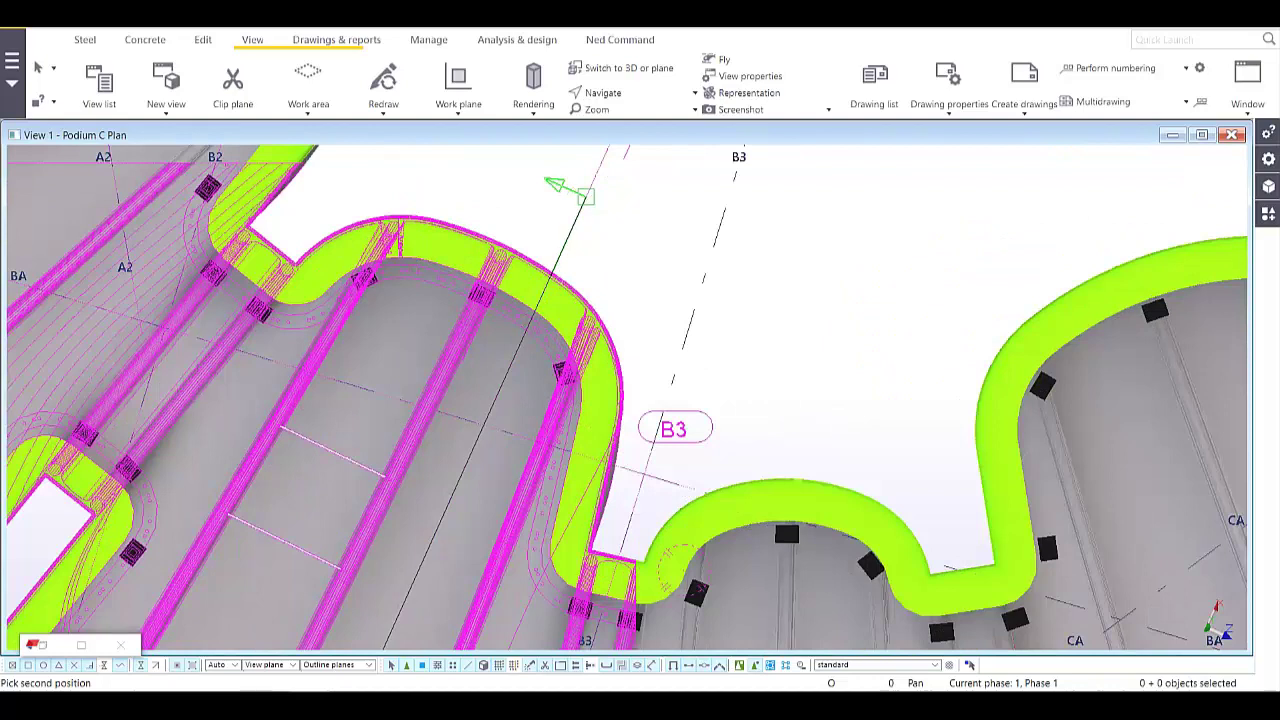
left_click(585, 197)
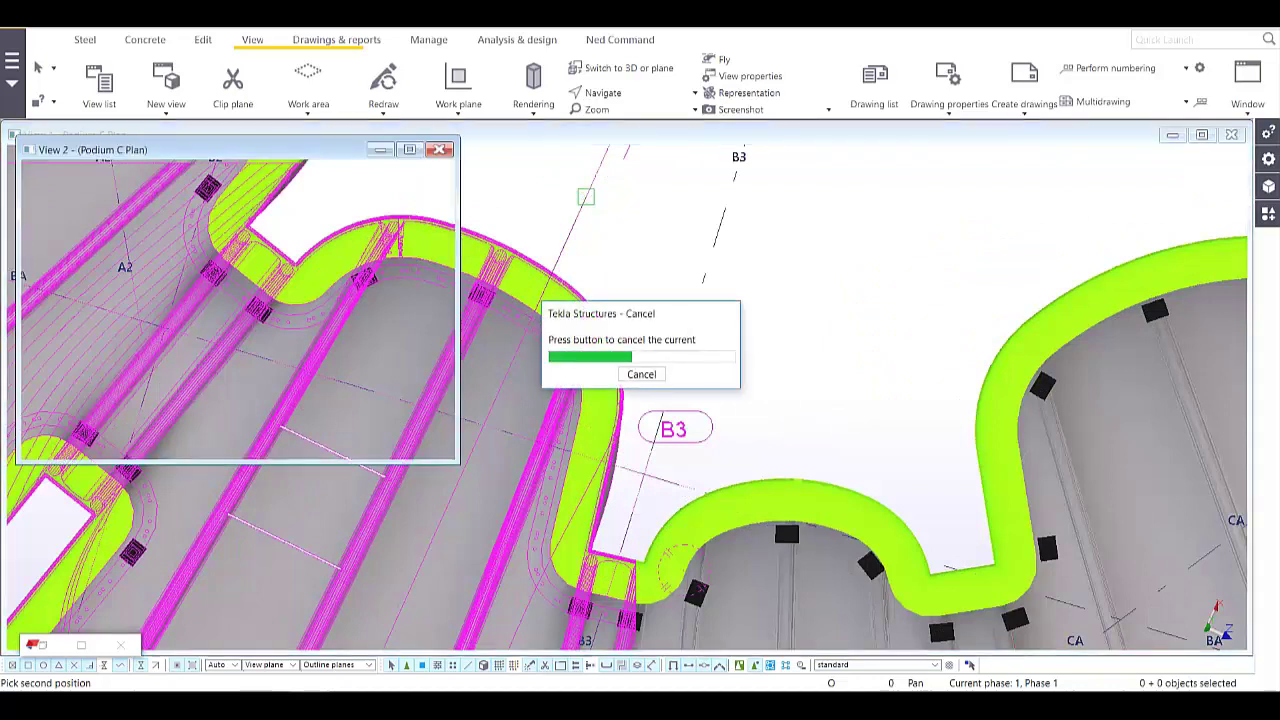
- Enlarge the new View 2 window and switch it from 3D to plane view
right_click(342, 190)
left_click(380, 198)
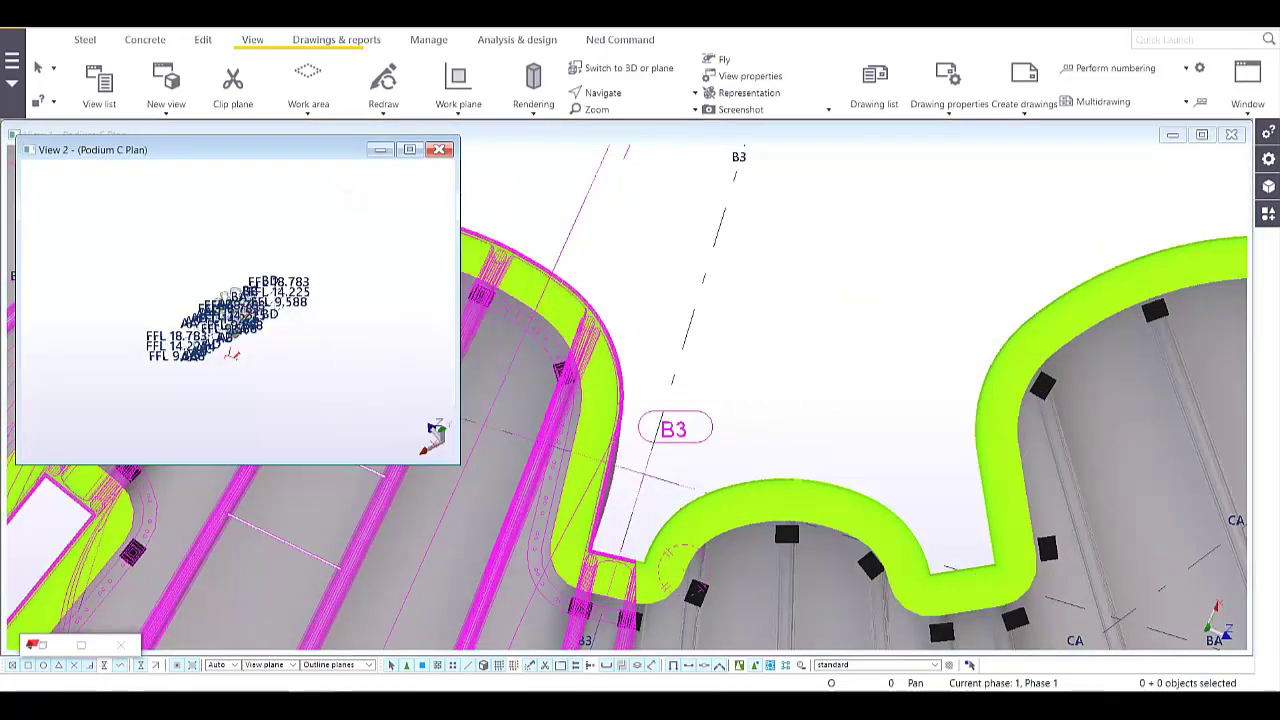
left_click_drag(460, 464, 1157, 648)
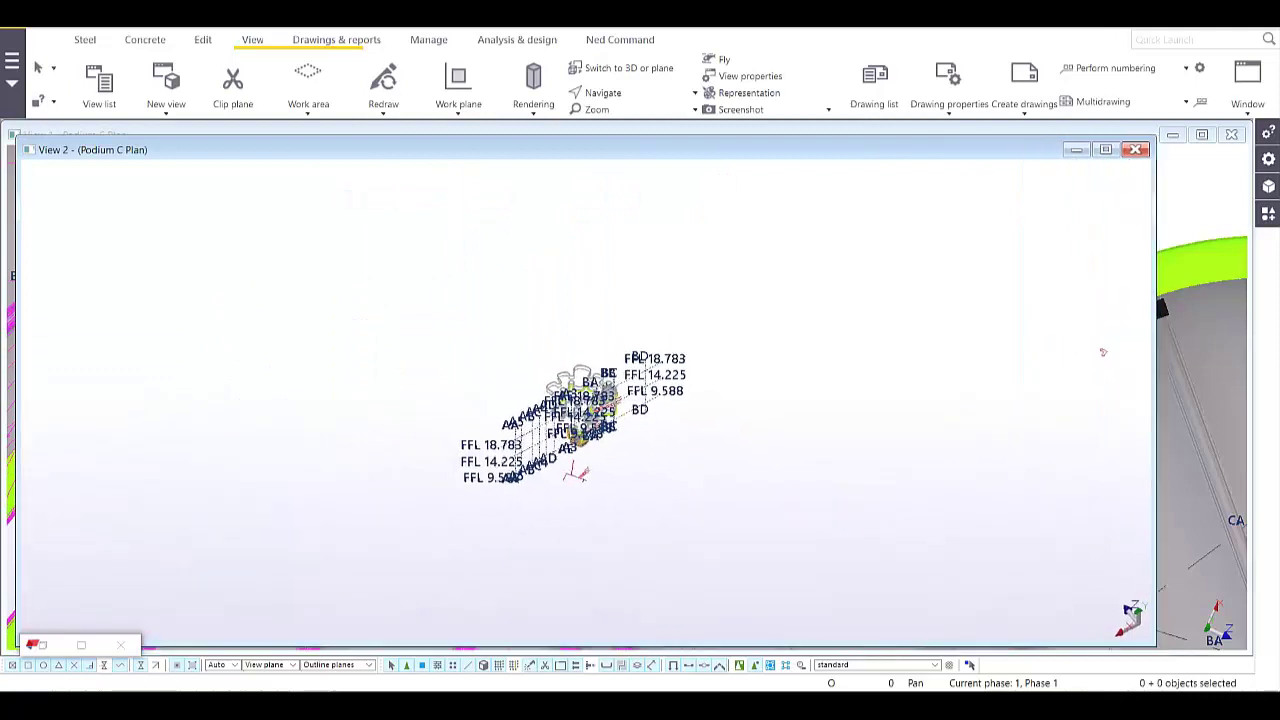
key("ctrl+p")
scroll(580, 273, "up", 8)
scroll(490, 300, "up", 3)
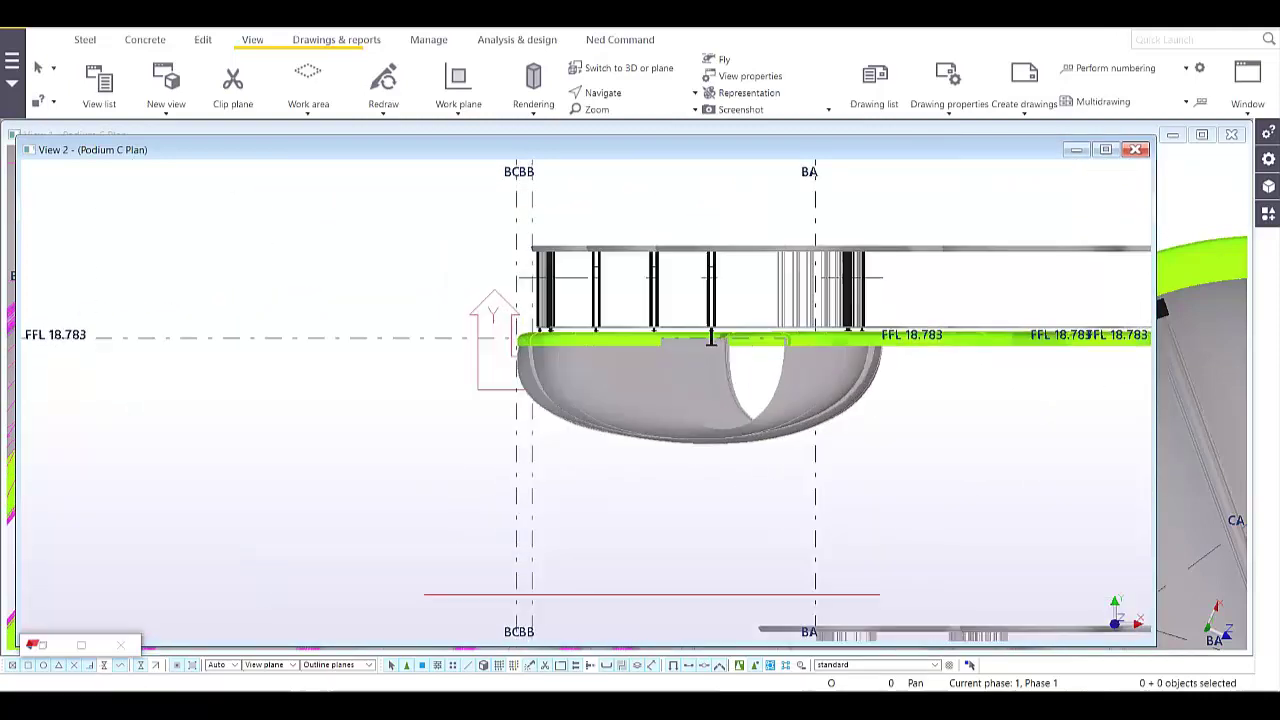
- Set the work plane parallel to the view plane of View 2
scroll(490, 300, "down", 2)
left_click(458, 95)
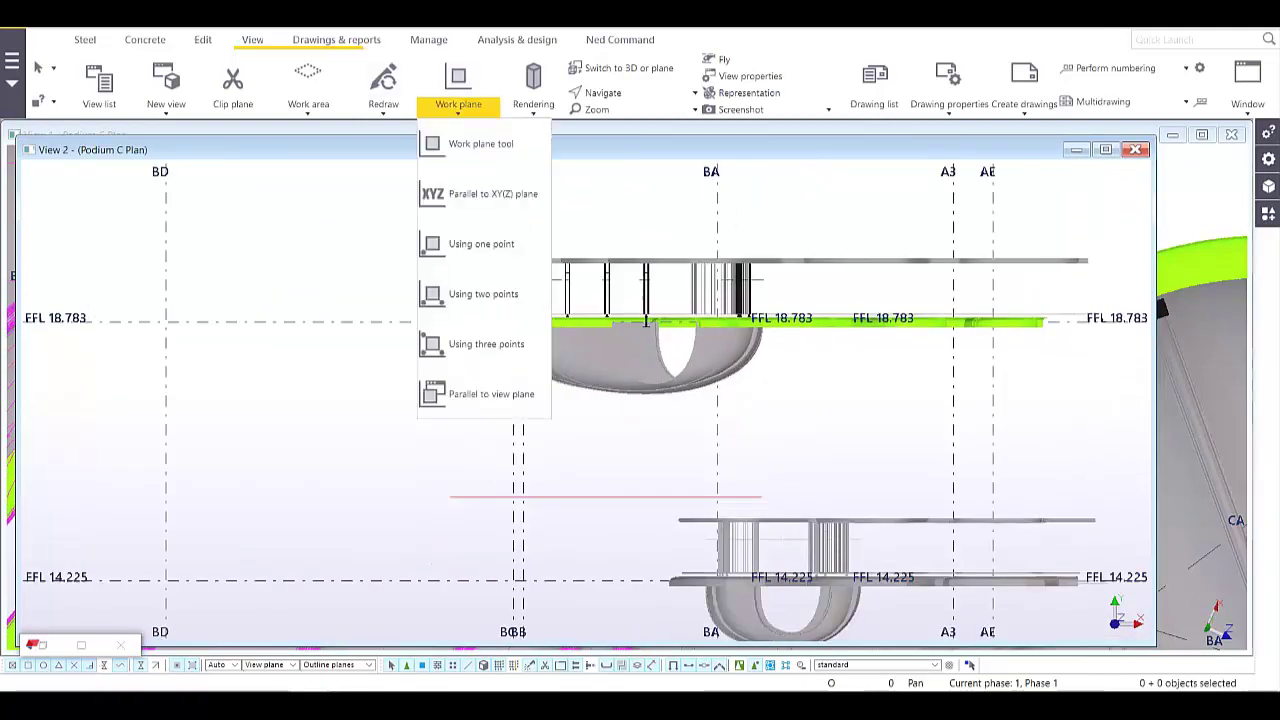
left_click(472, 395)
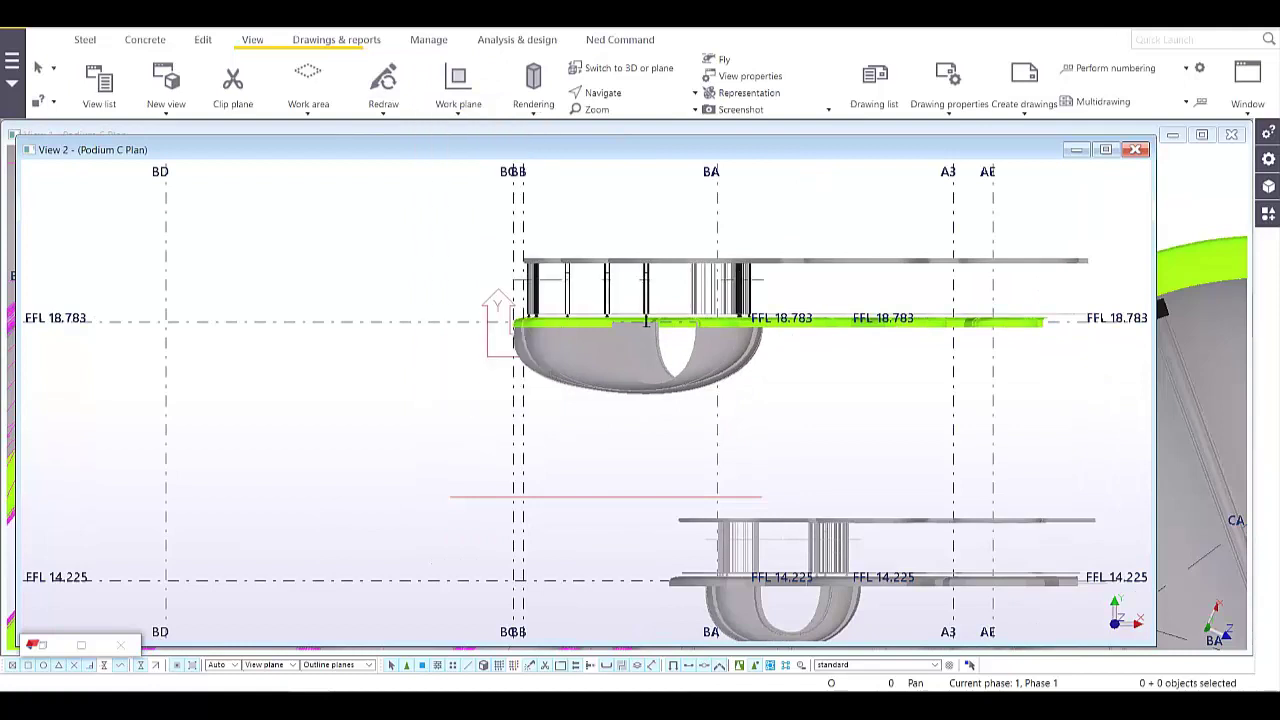
right_click(388, 249)
left_click(408, 257)
left_click(408, 257)
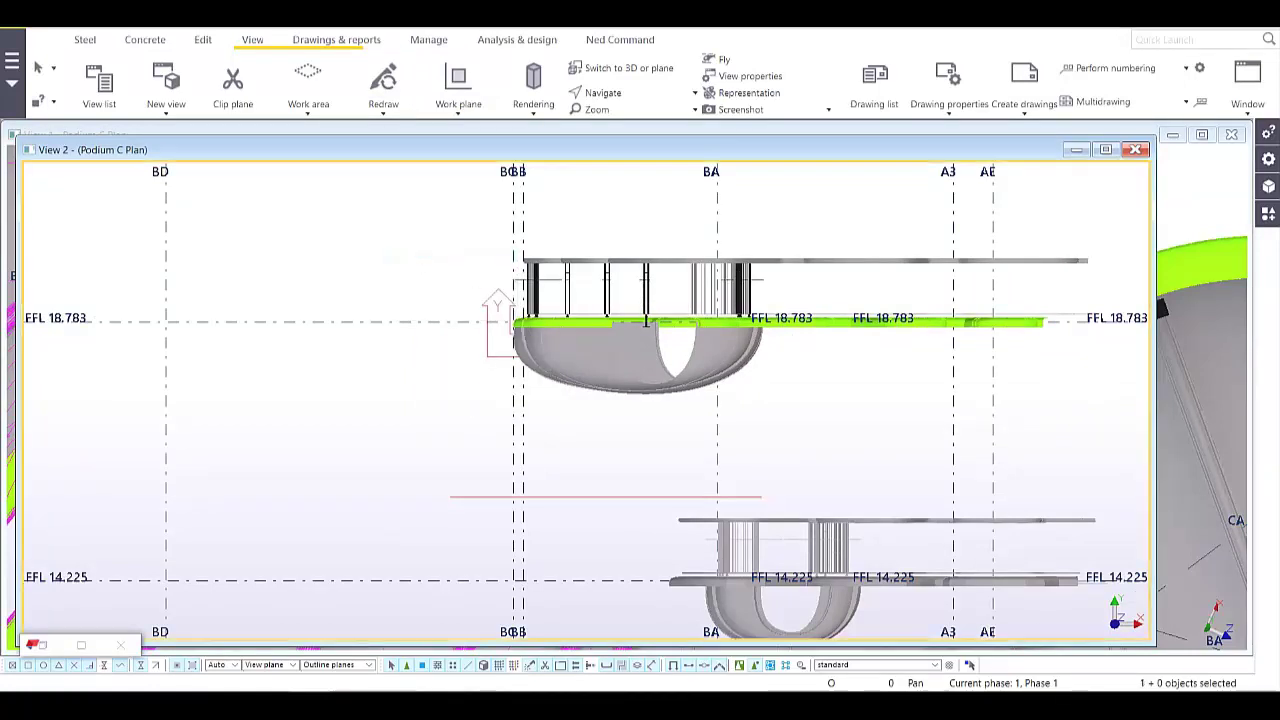
- Model a short horizontal concrete beam on the FFL 18.783 level line, beside the planter on the grid BD side
left_click(147, 40)
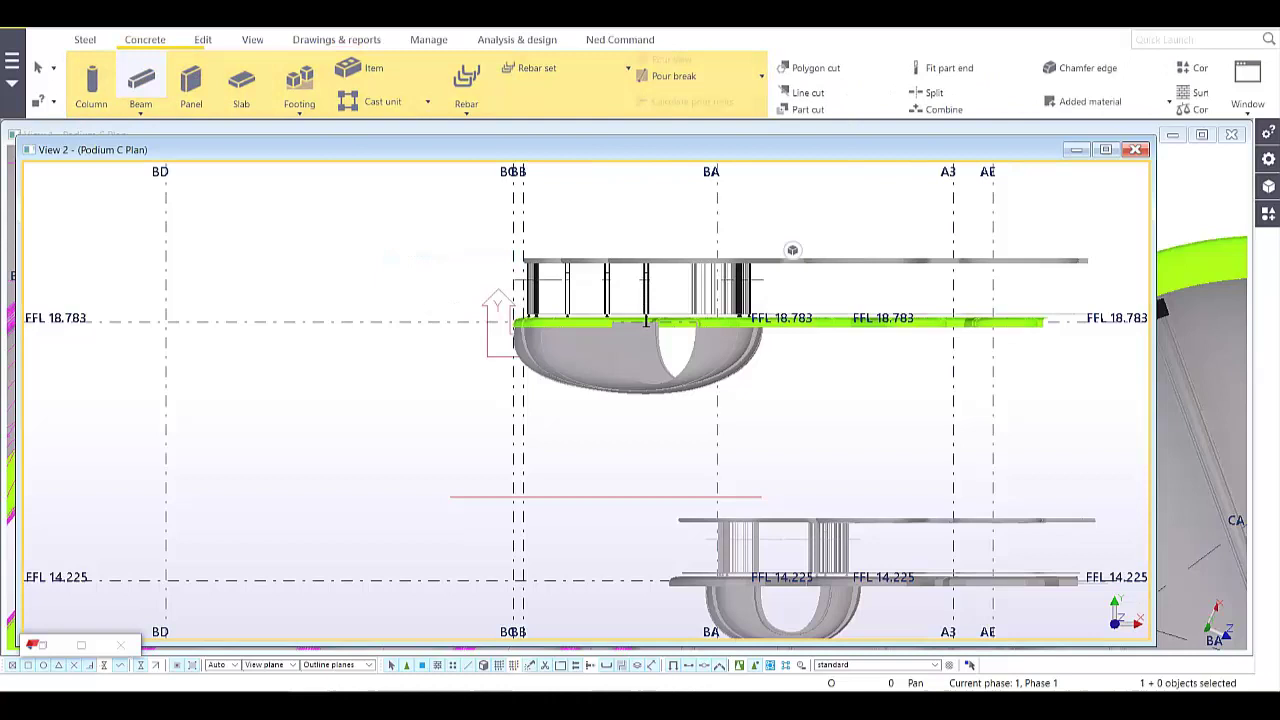
left_click(141, 80)
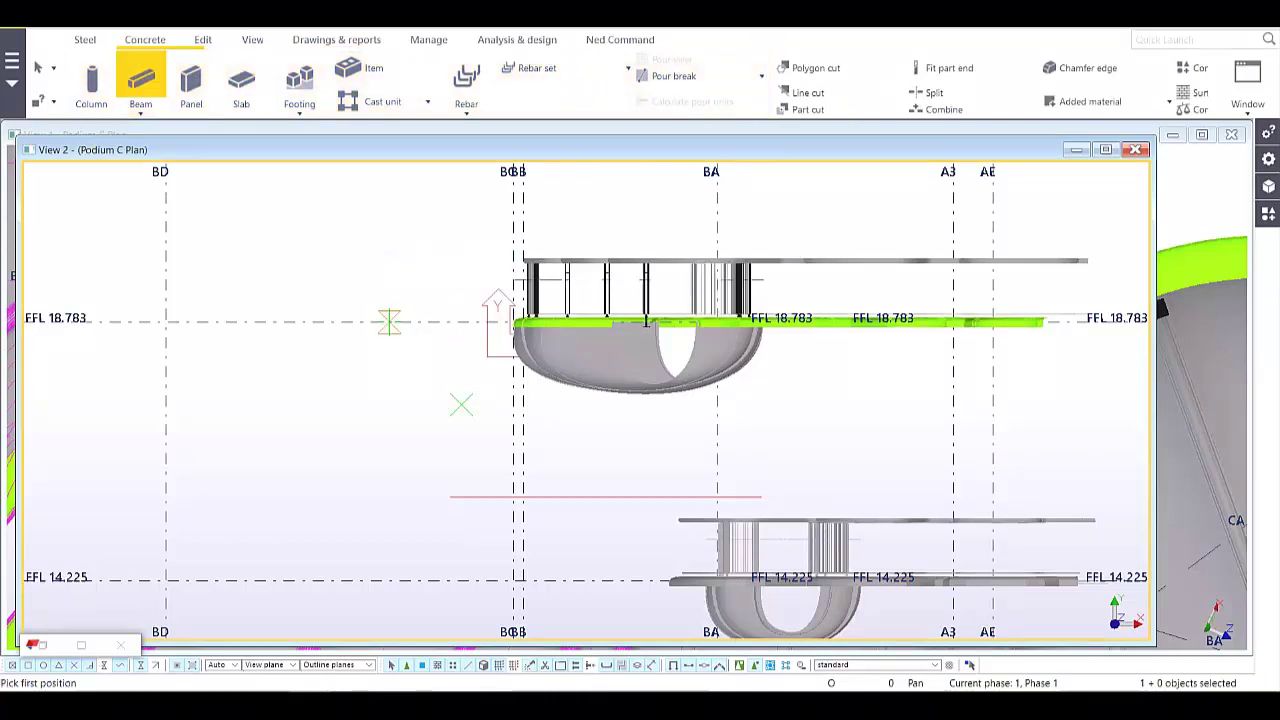
left_click(390, 320)
left_click(423, 318)
right_click(428, 278)
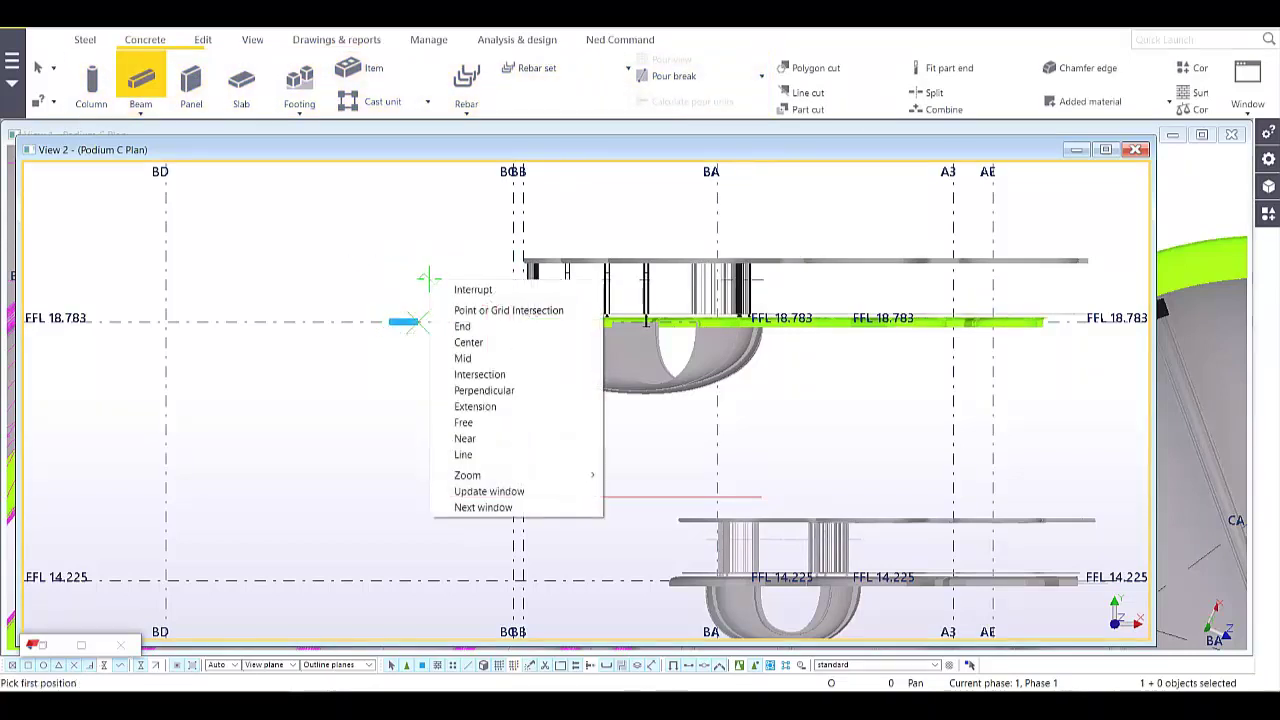
left_click(455, 290)
- Create a clip plane on the long side face of the short beam
scroll(381, 327, "up", 5)
scroll(412, 318, "up", 2)
middle_click_drag(412, 316, 527, 342, "ctrl")
scroll(474, 305, "up", 3)
right_click(411, 202)
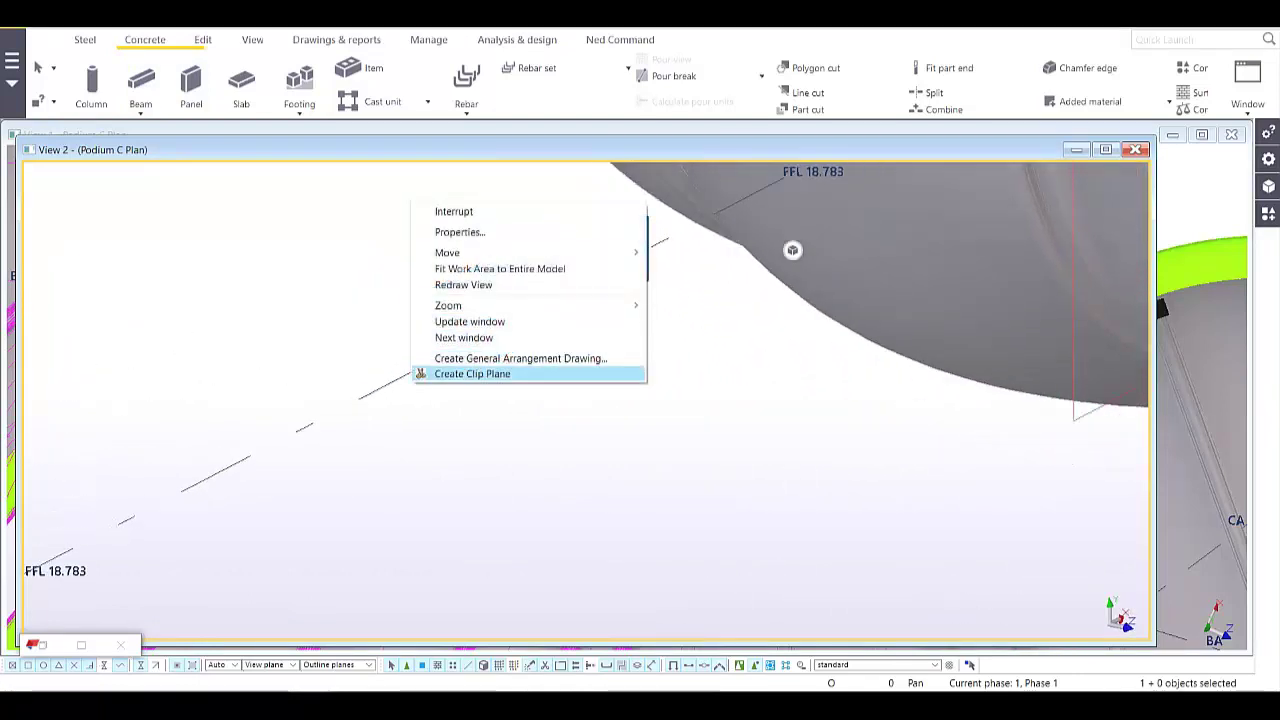
left_click(472, 373)
left_click(488, 333)
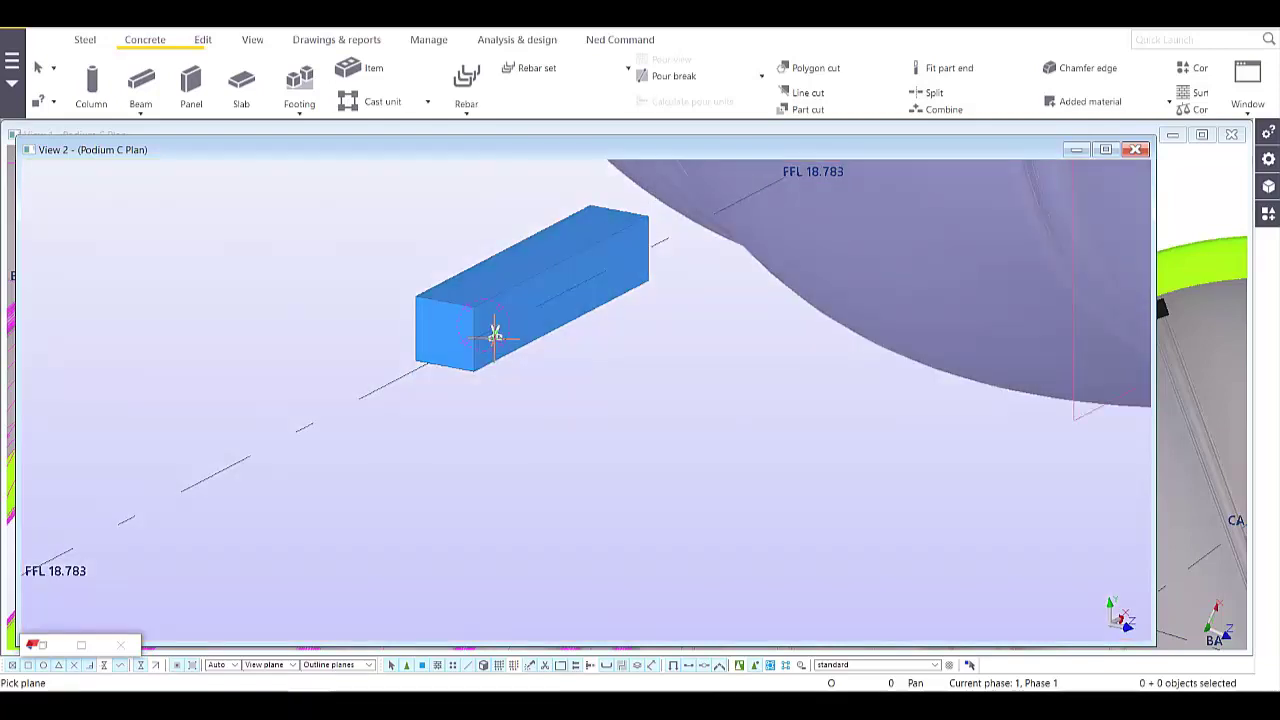
- Move the clip plane into the middle of the short beam and return the section view to plane view
mouse_move(488, 333)
middle_mouse_down("ctrl")
mouse_move(440, 347)
mouse_move(476, 316)
middle_mouse_up("ctrl")
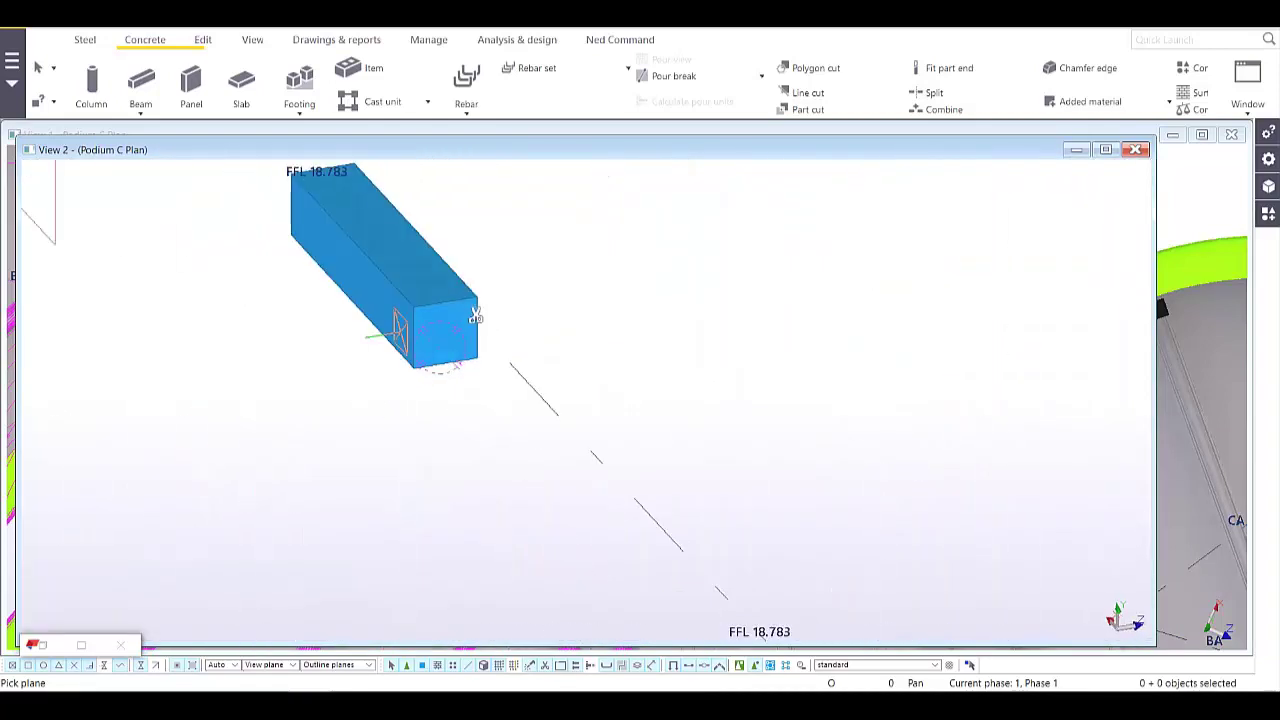
left_click(400, 332)
left_click_drag(400, 332, 444, 324)
middle_click_drag(476, 316, 448, 324, "ctrl")
key("ctrl+p")
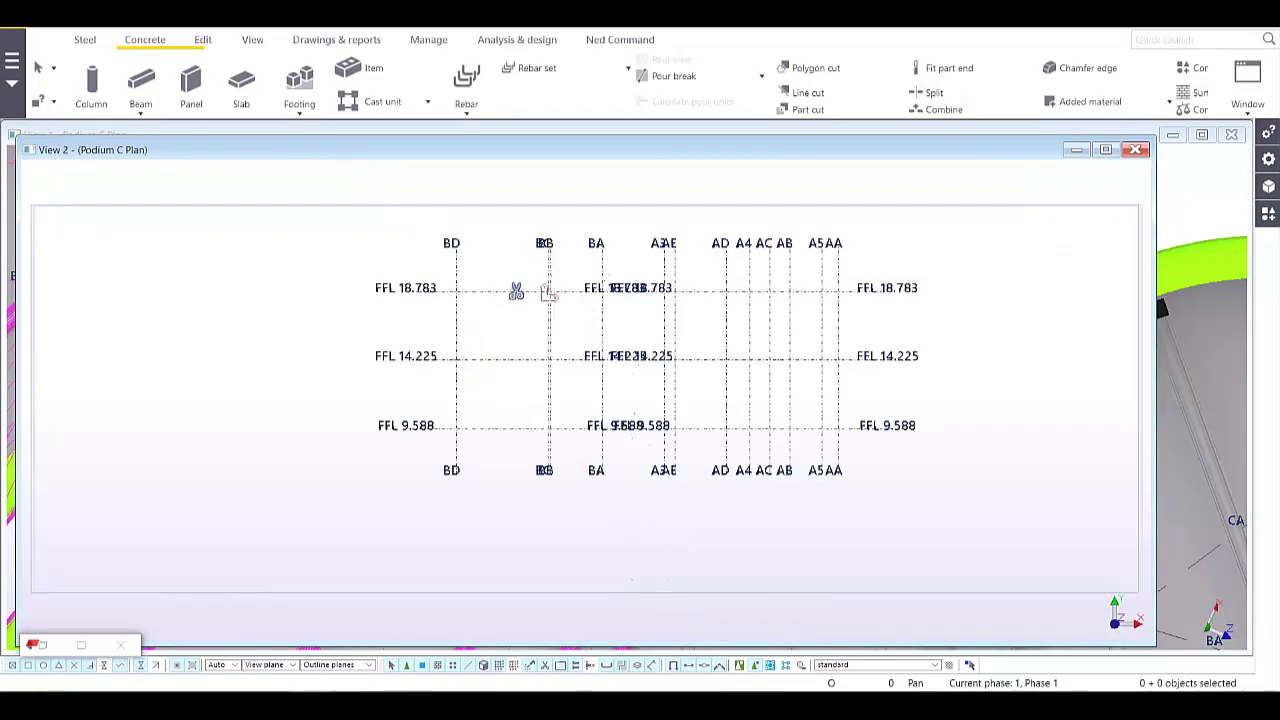
right_click(686, 249)
left_click(729, 260)
scroll(514, 289, "up", 5)
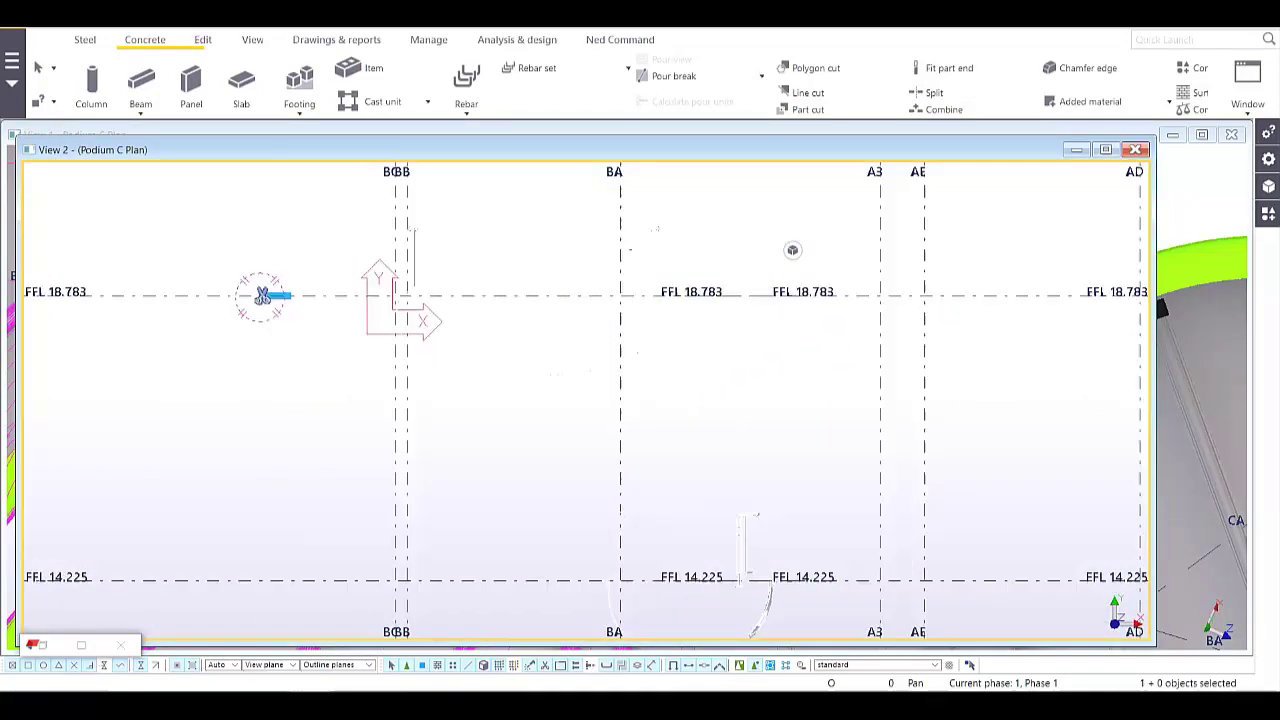
- Show the PODIUM C2 snapshot overlay in the clipped section view and dismiss the drawing list
key("ctrl+l")
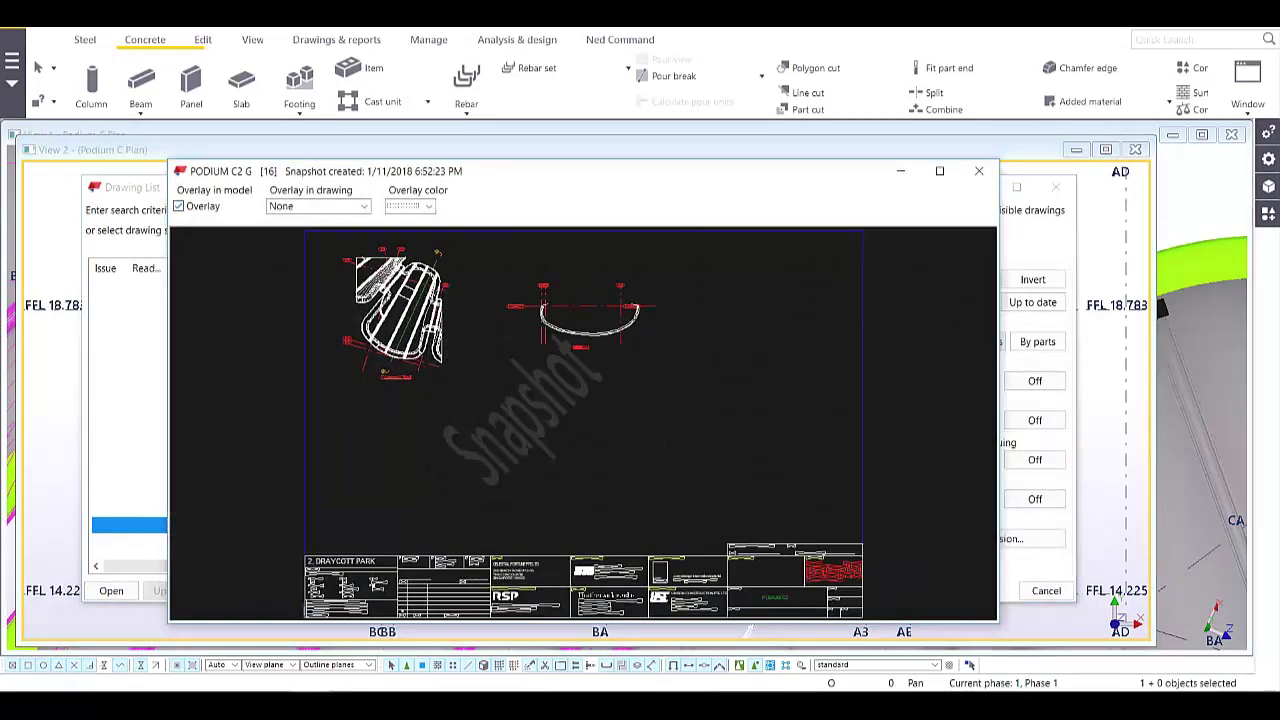
left_click(179, 206)
key("Escape")
key("Escape")
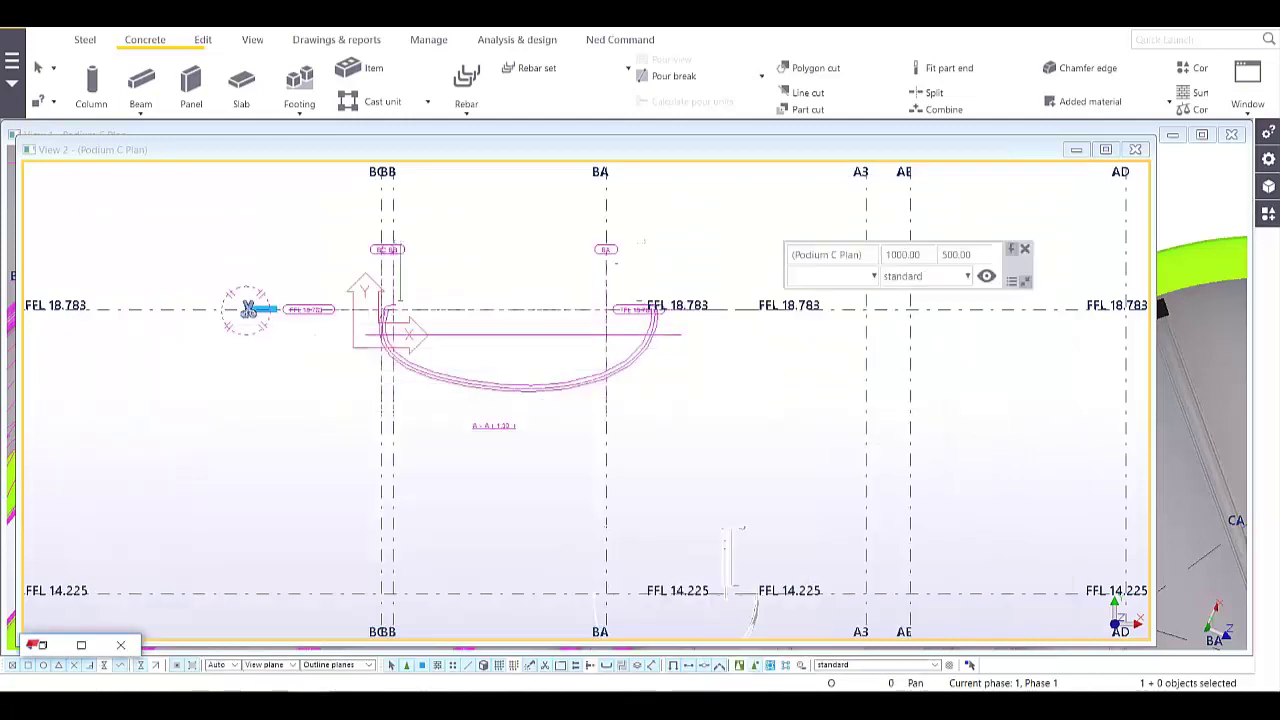
scroll(456, 320, "up", 5)
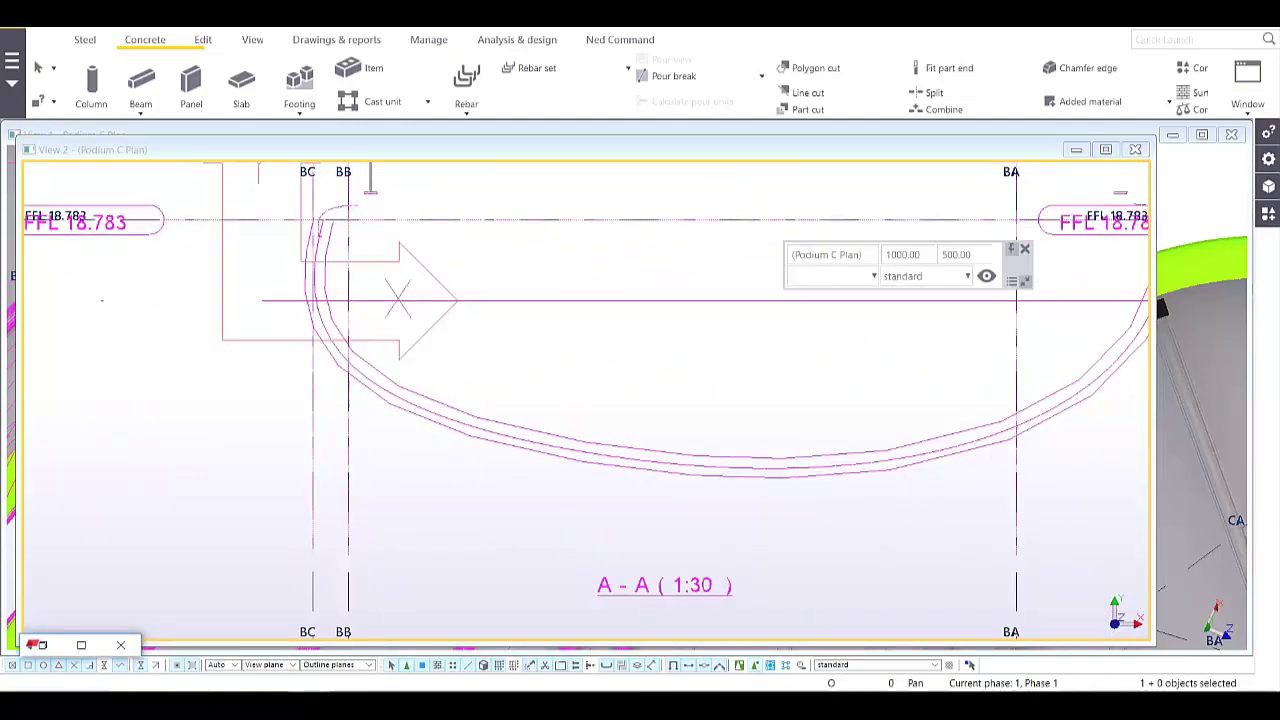
scroll(367, 400, "down", 1)
- Start a steel polybeam and set its properties to name FRAME and class 200
left_click(85, 39)
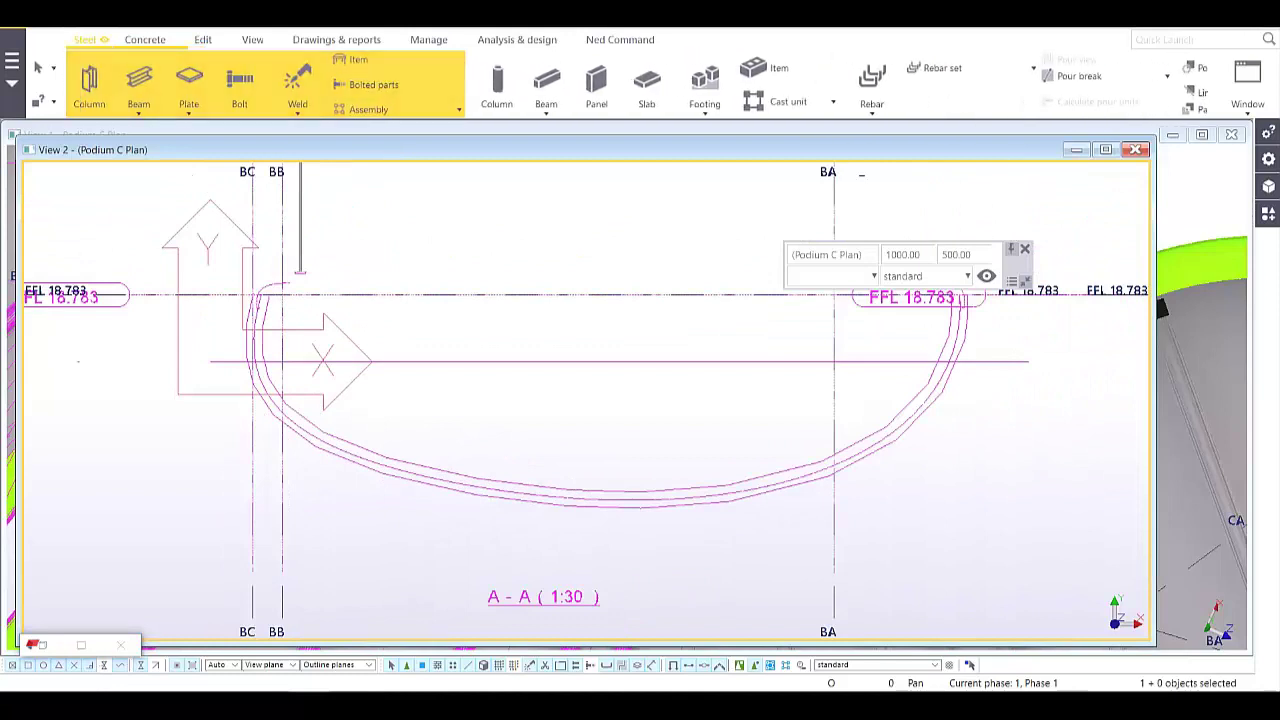
left_click(140, 95)
left_click(167, 169)
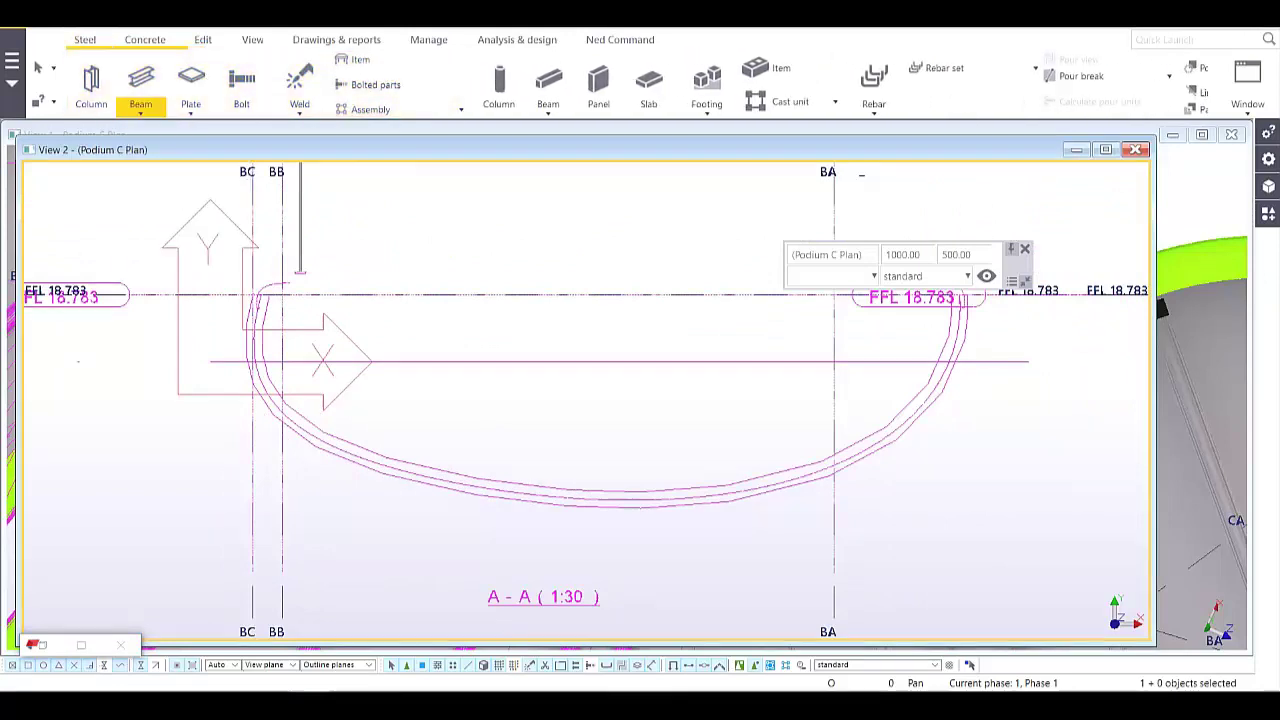
left_click(882, 410)
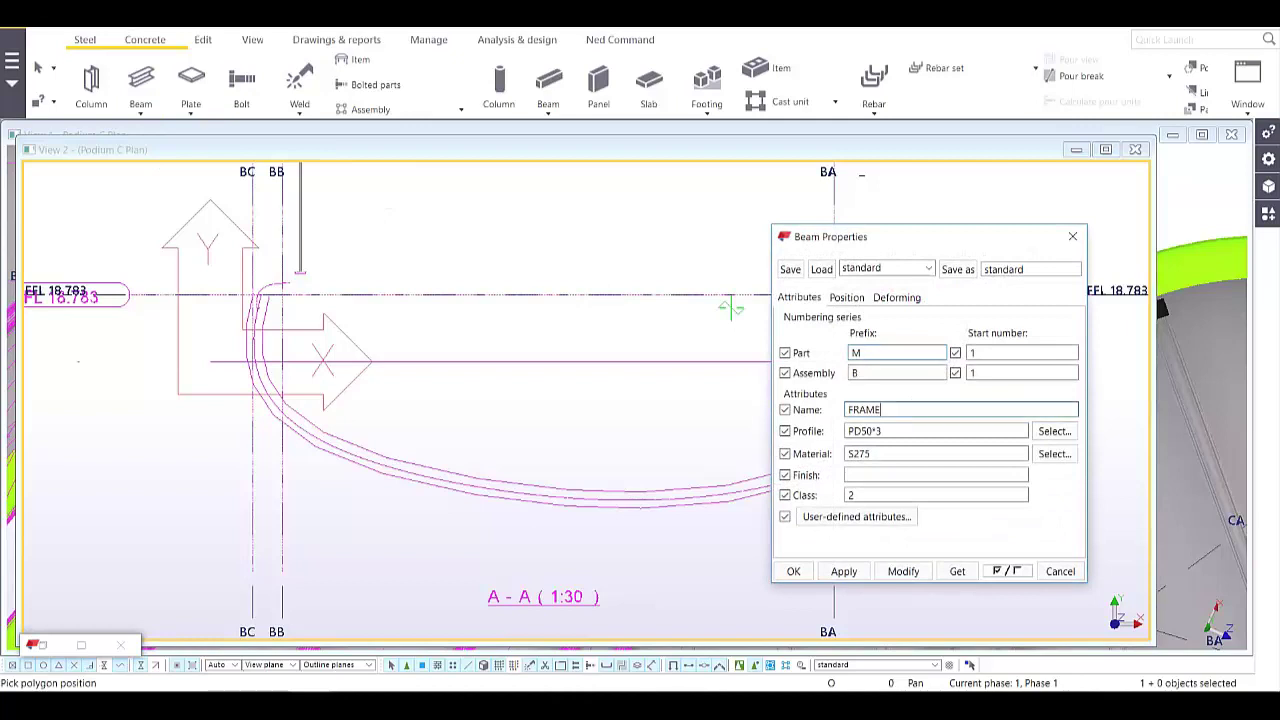
key("Tab")
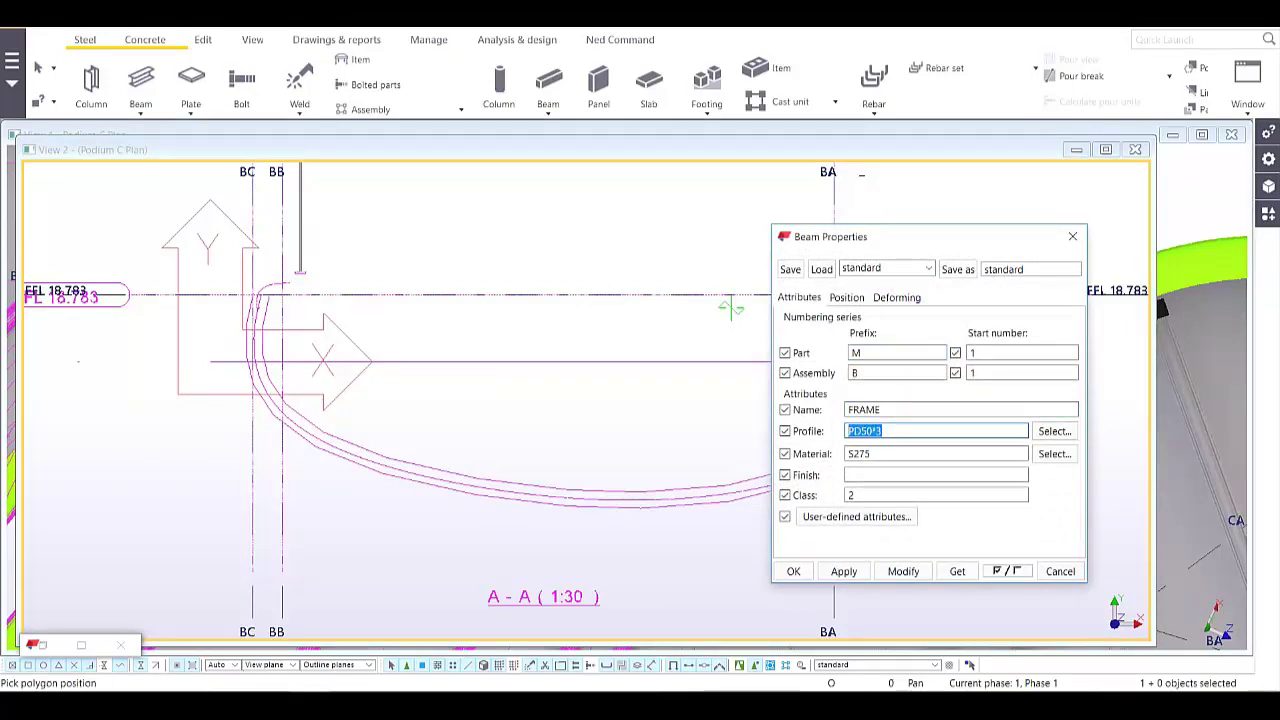
key("Tab")
key("Tab")
key("Tab")
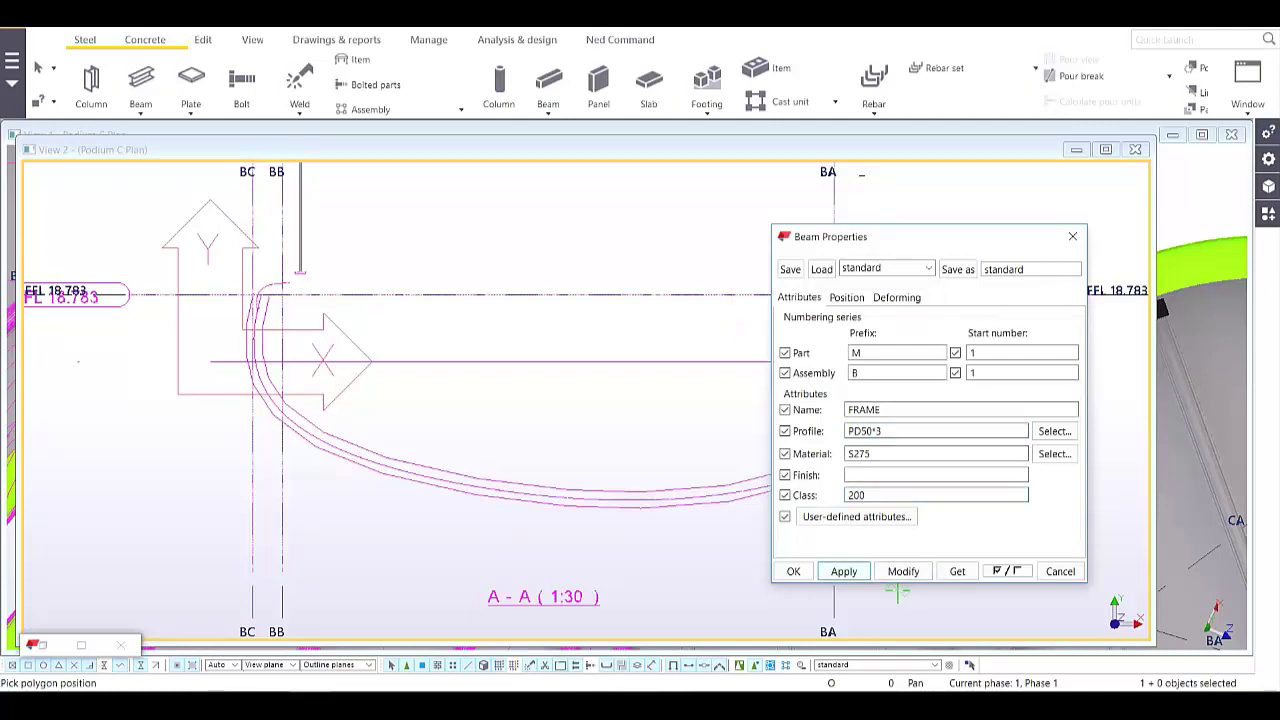
left_click(793, 571)
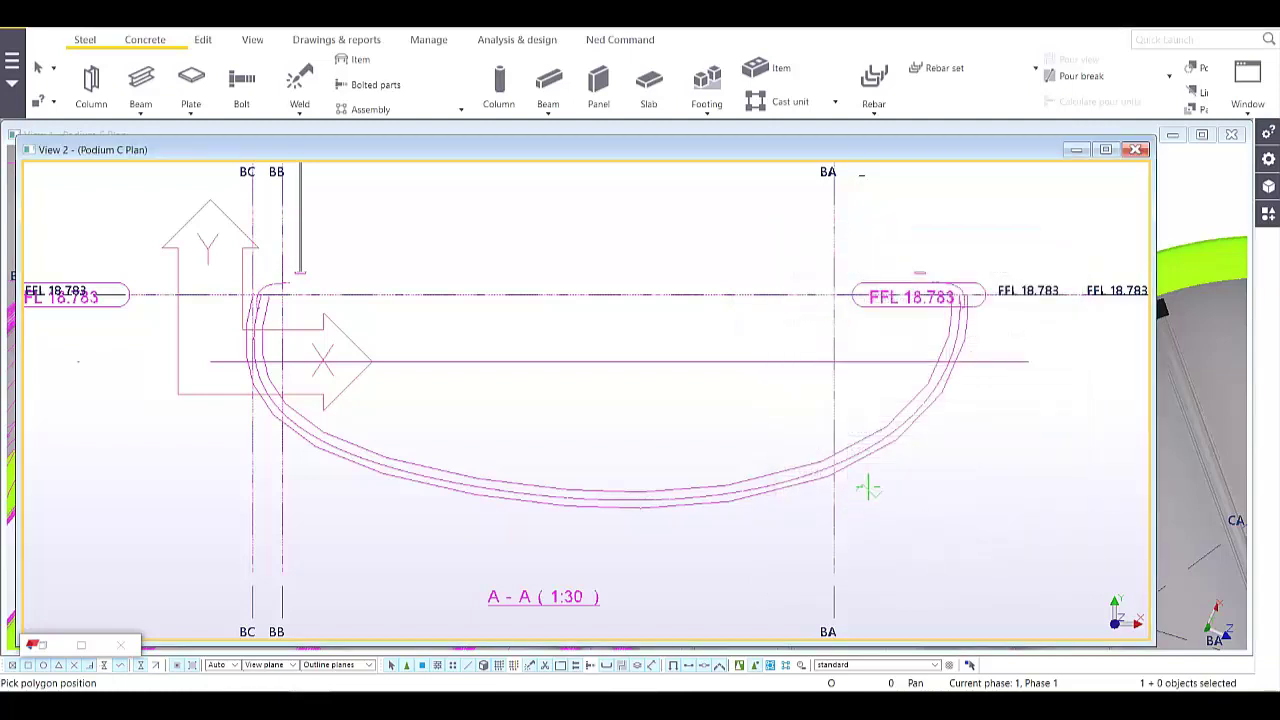
- Change the steel polybeam's class to 100 in its properties
left_click(141, 111)
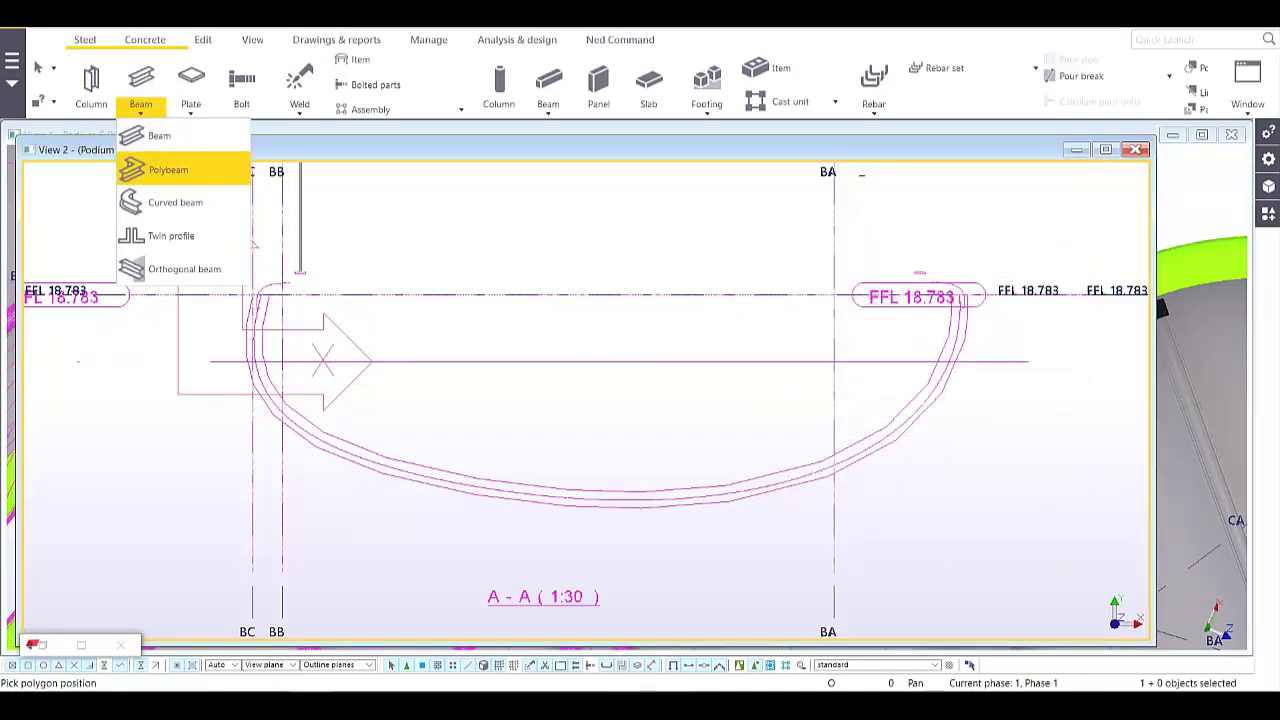
left_click(172, 168, "shift")
left_click(868, 495)
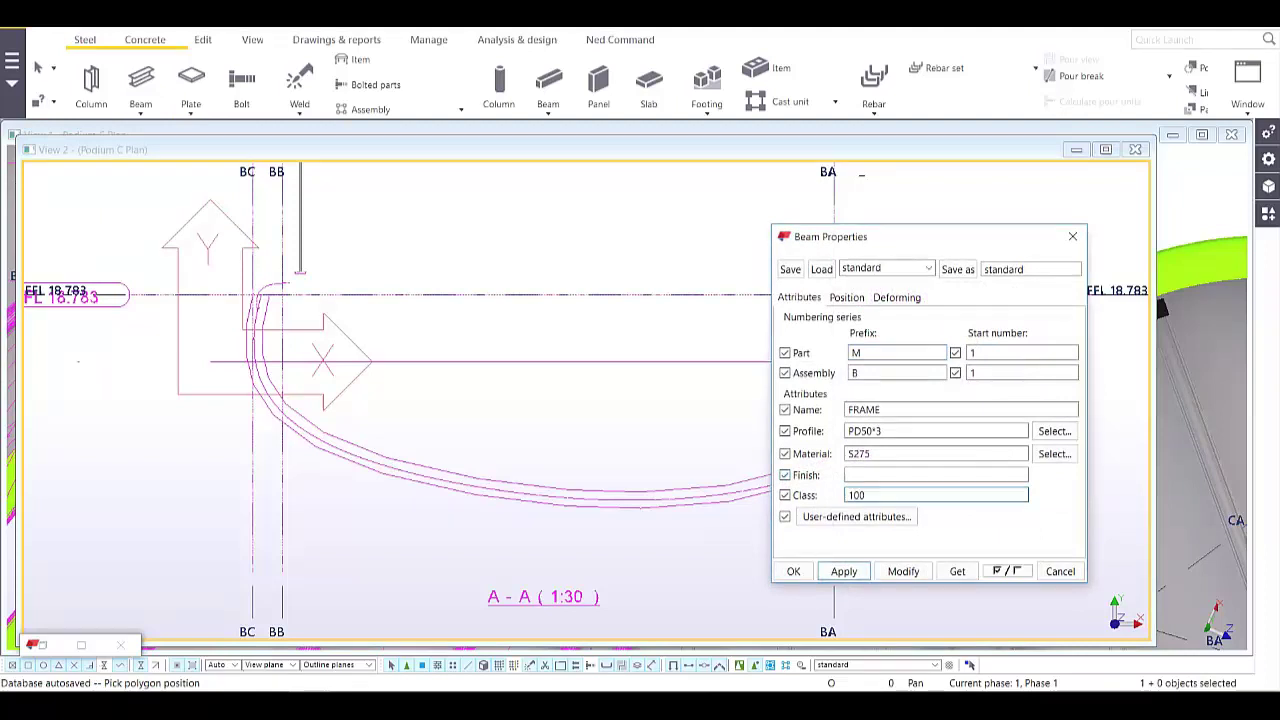
key("Return")
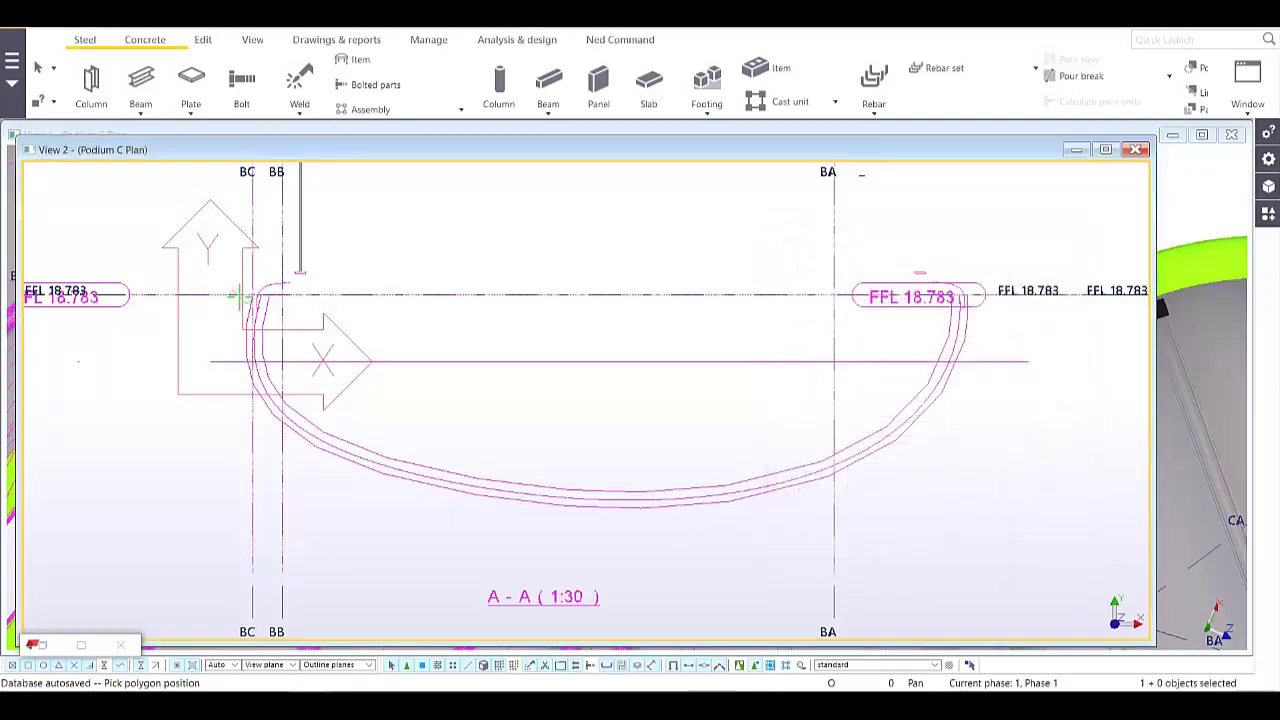
- Pick the first polybeam points along the inner pattern line, from its end between grids BC and BB down to the vertex just past grid BB
scroll(260, 300, "up", 5)
scroll(292, 318, "up", 2)
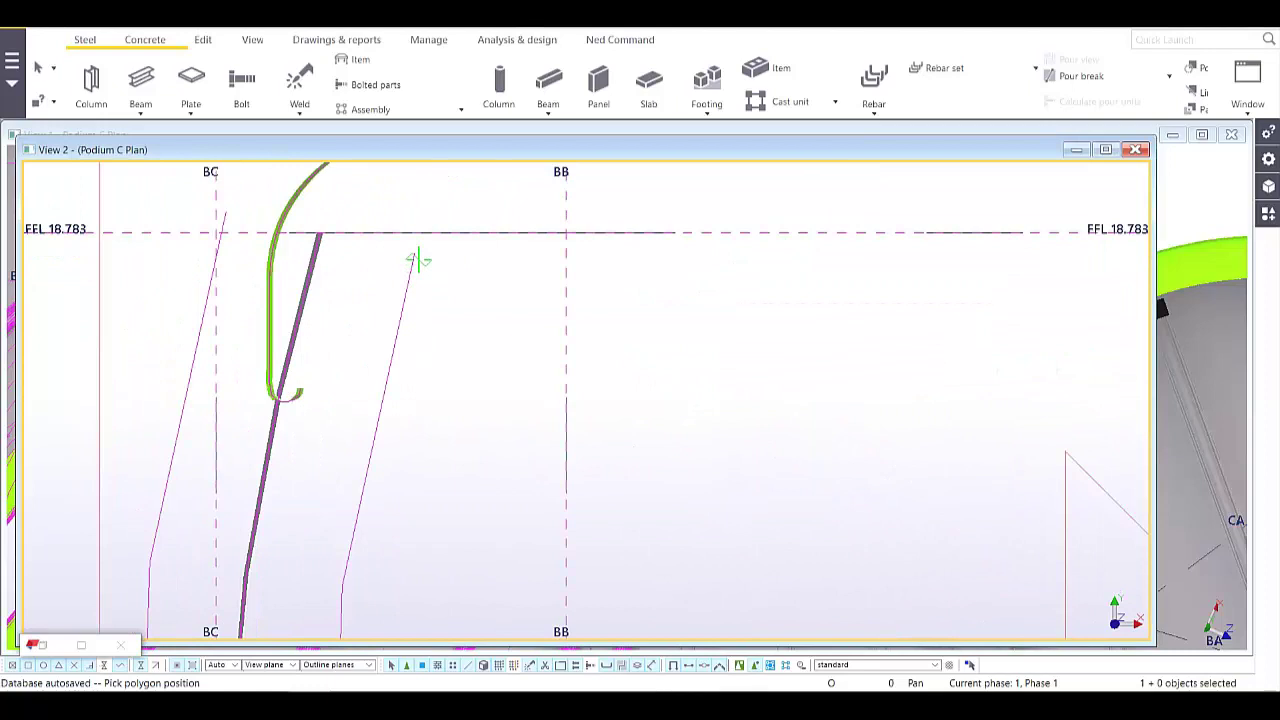
left_click(414, 260)
scroll(415, 380, "down", 2)
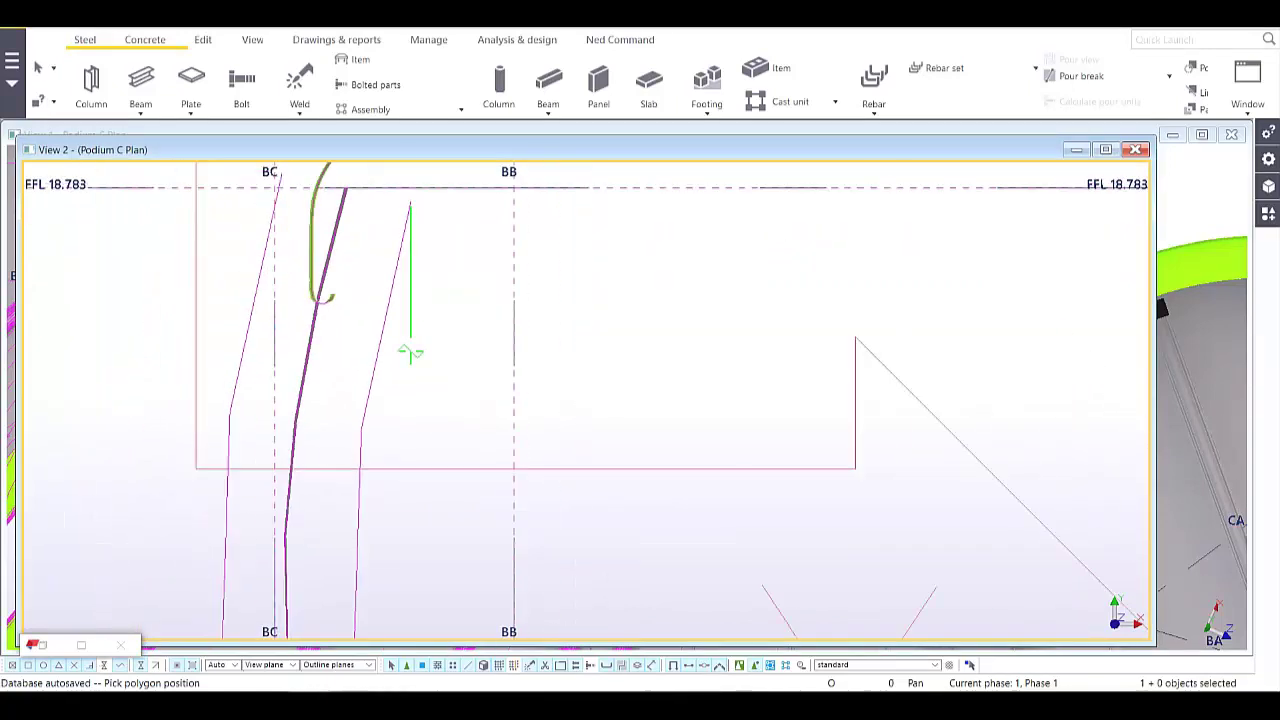
left_click(361, 429)
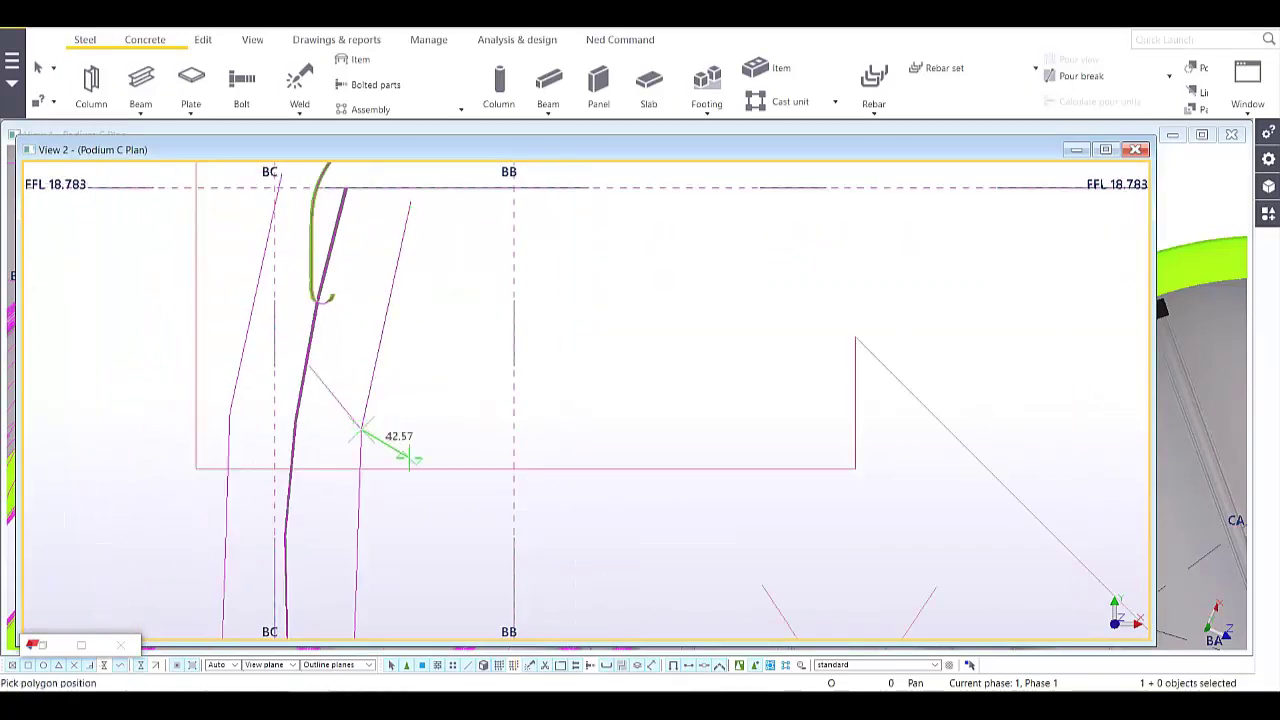
scroll(405, 452, "down", 2)
scroll(400, 450, "up", 2)
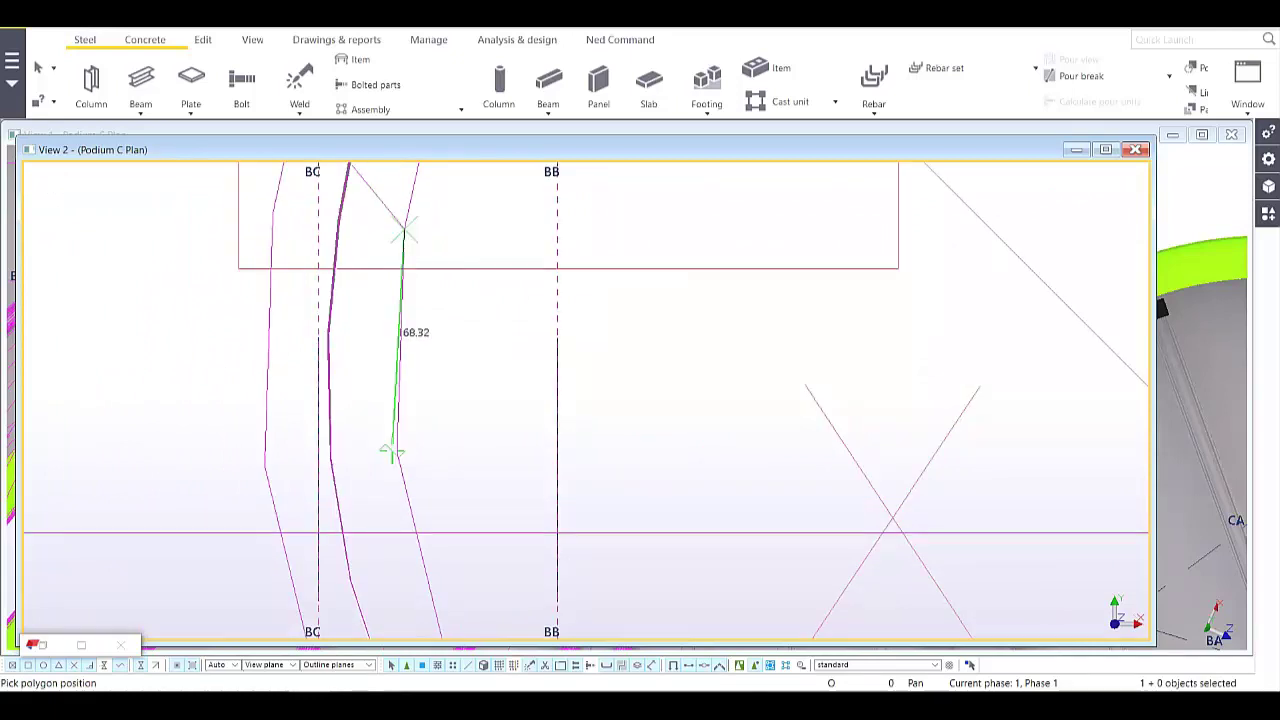
left_click(398, 451)
middle_click_drag(497, 500, 405, 295)
scroll(392, 337, "down", 2)
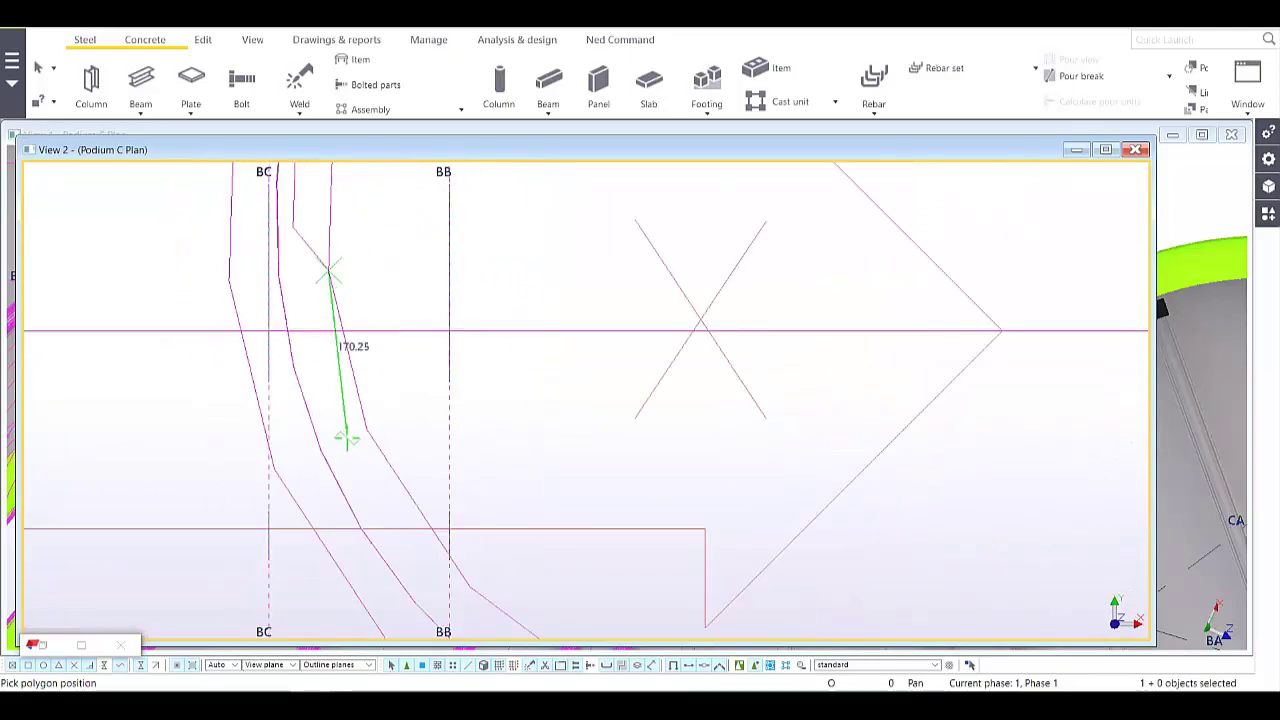
left_click(366, 430)
middle_click_drag(469, 586, 374, 465)
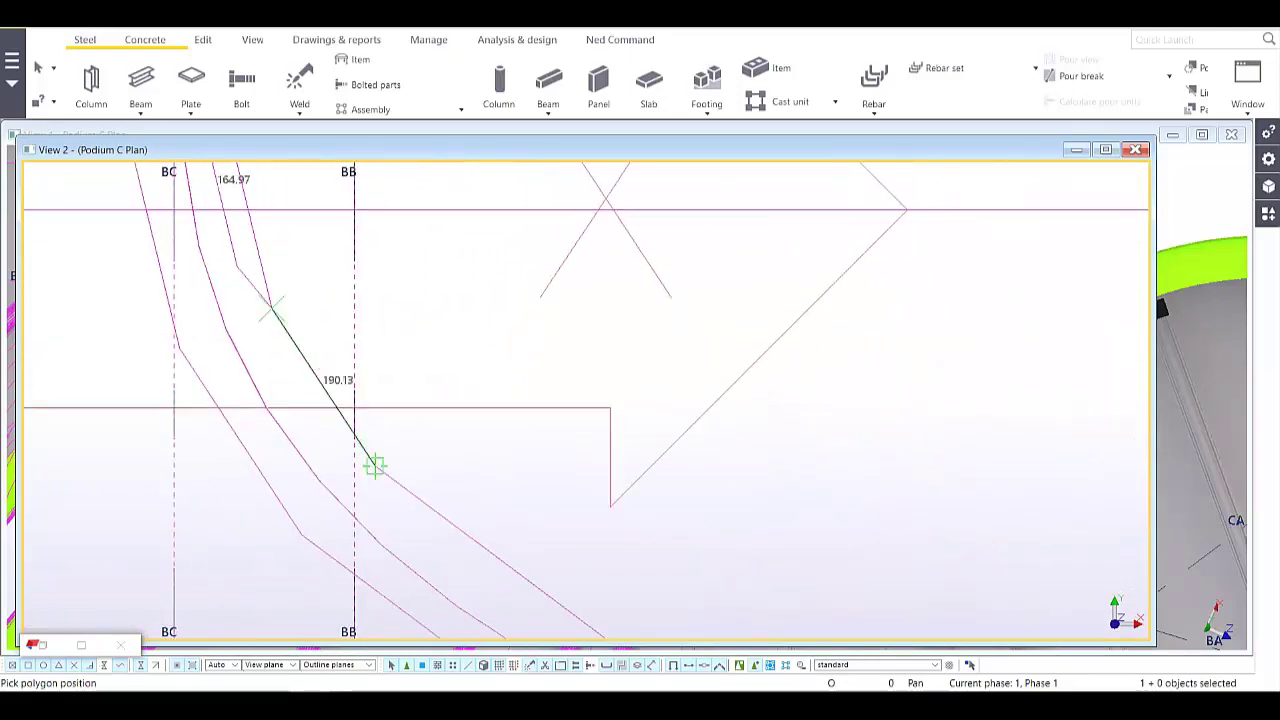
left_click(375, 466)
- Continue picking polybeam points at the inner pattern line's vertices along the bottom of the curve towards grid BA
middle_click_drag(580, 487, 503, 381)
scroll(503, 381, "down", 2)
middle_click_drag(529, 461, 447, 415)
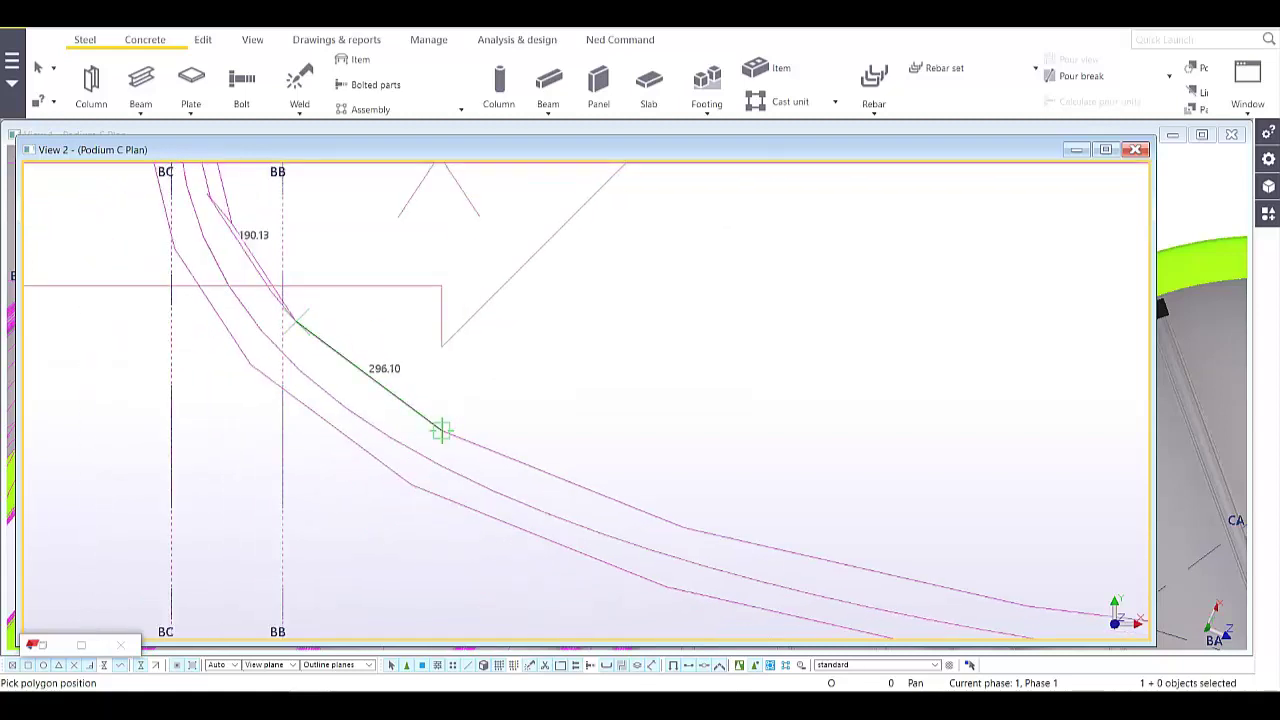
left_click(441, 430)
left_click(683, 527)
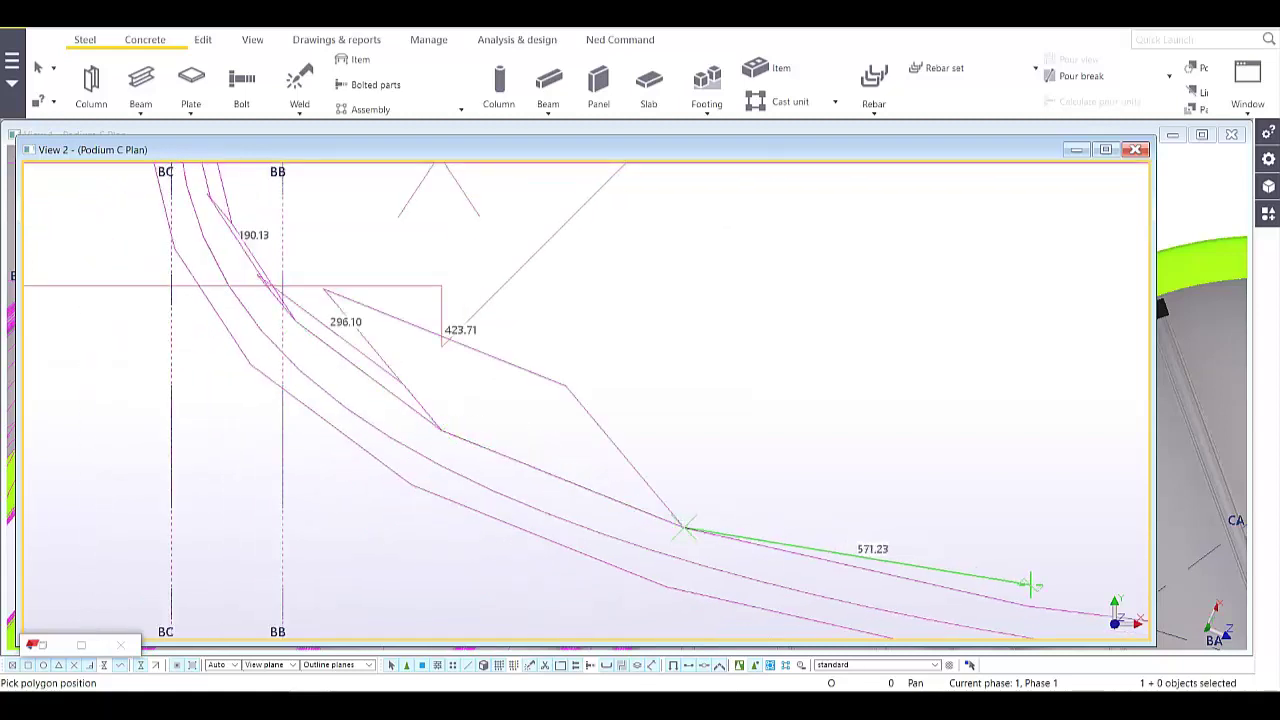
left_click(1029, 606)
middle_click_drag(1043, 543, 192, 290)
scroll(192, 290, "down", 2)
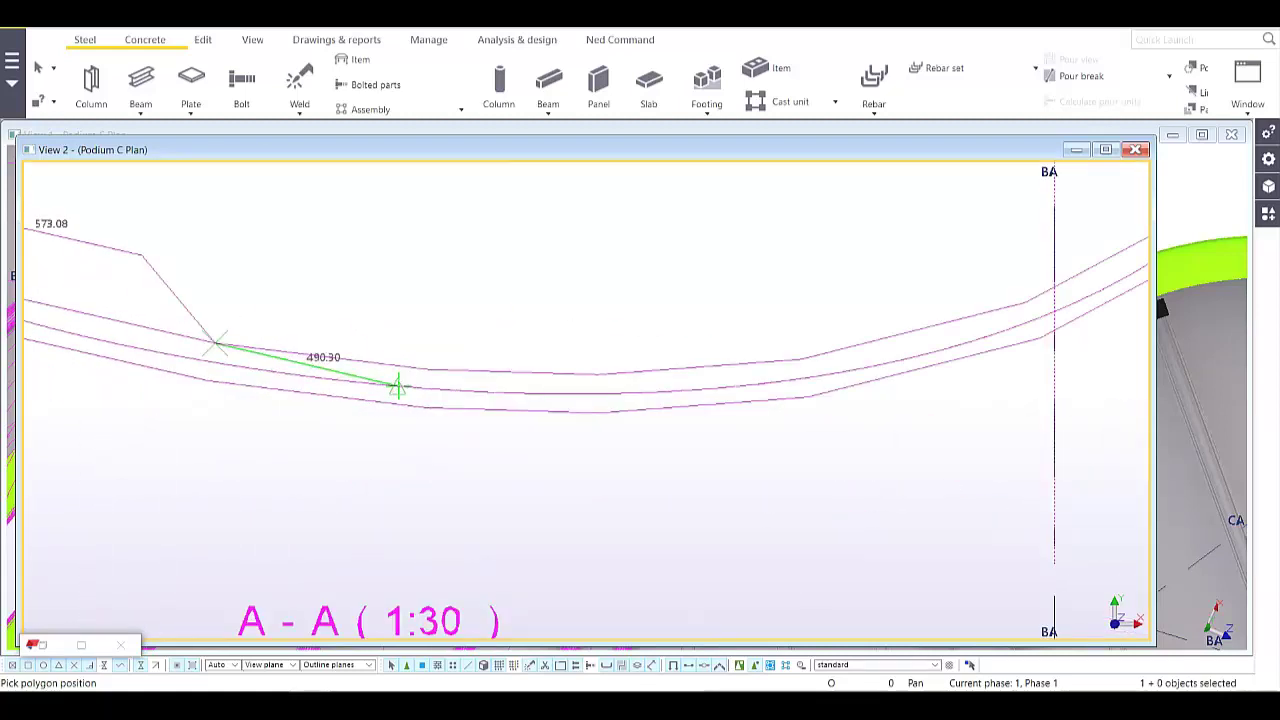
left_click(427, 370)
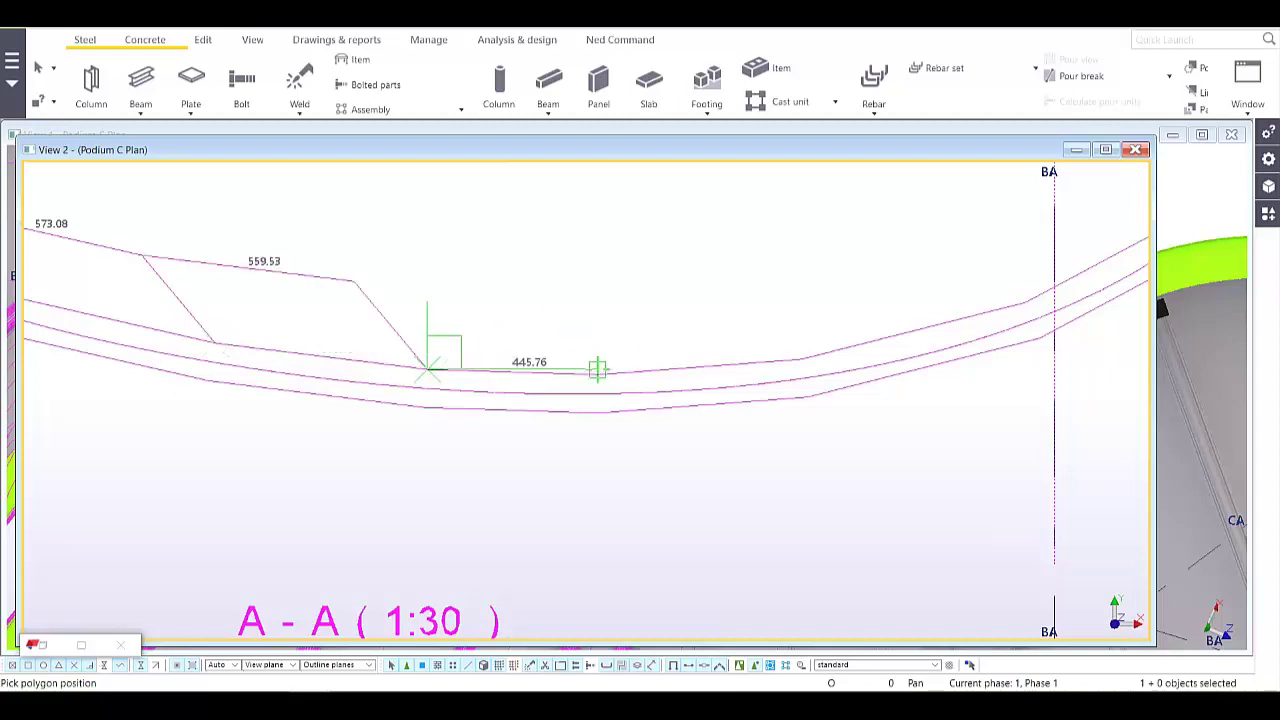
scroll(597, 369, "up", 2)
left_click(600, 371)
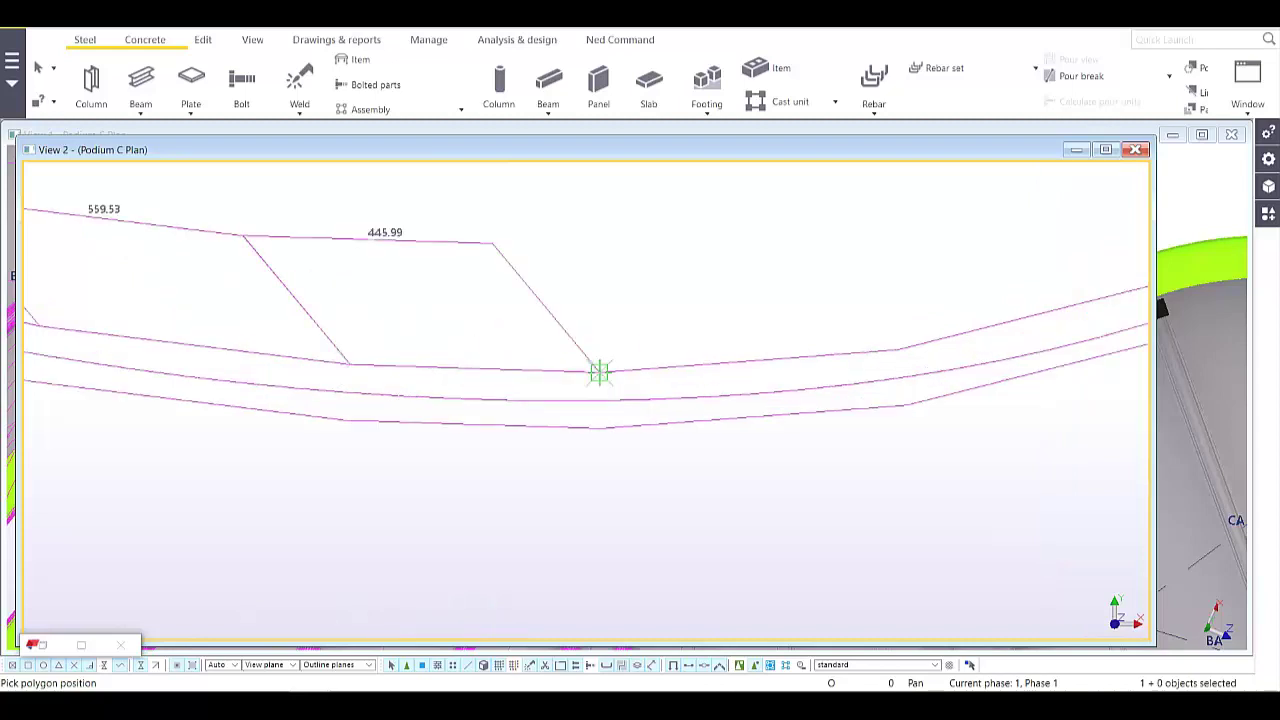
left_click(898, 349)
- Pick the remaining inner pattern line vertices past grid BA up to the FFL 18.783 level line, re-picking one missed vertex, and finish the polybeam
middle_click_drag(957, 297, 303, 416)
scroll(303, 416, "down", 1)
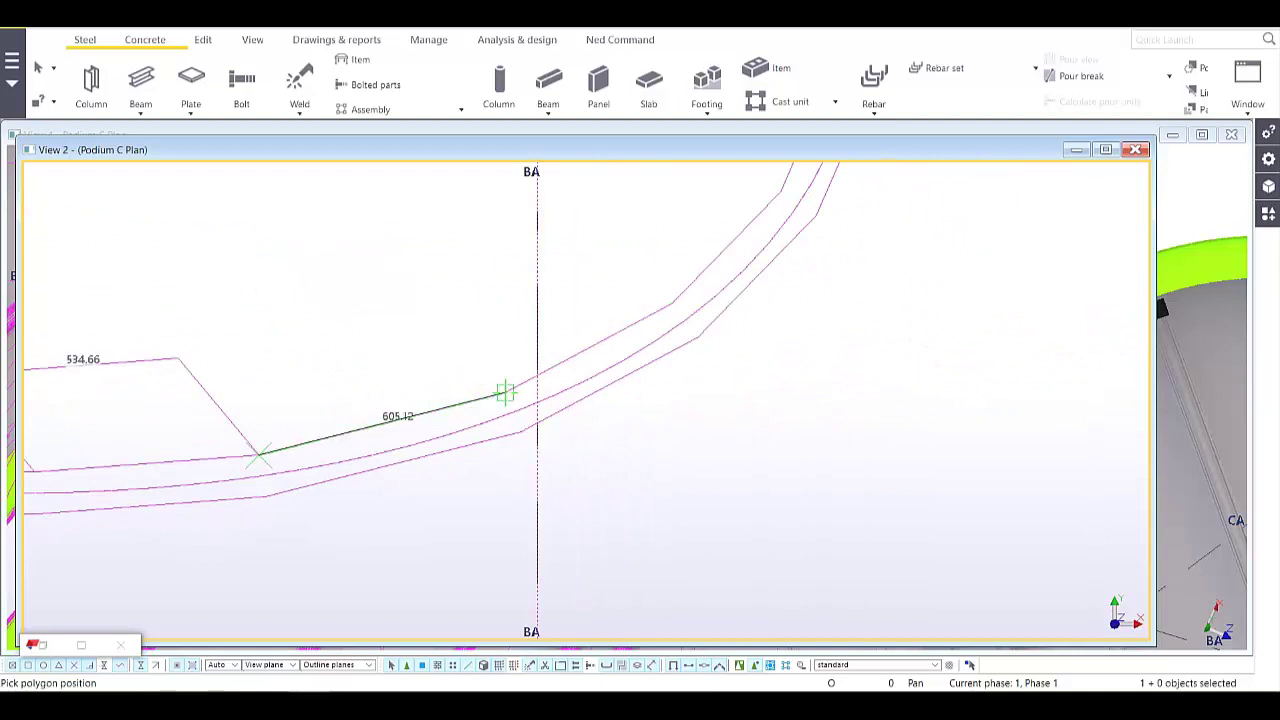
left_click(505, 393)
left_click(672, 302)
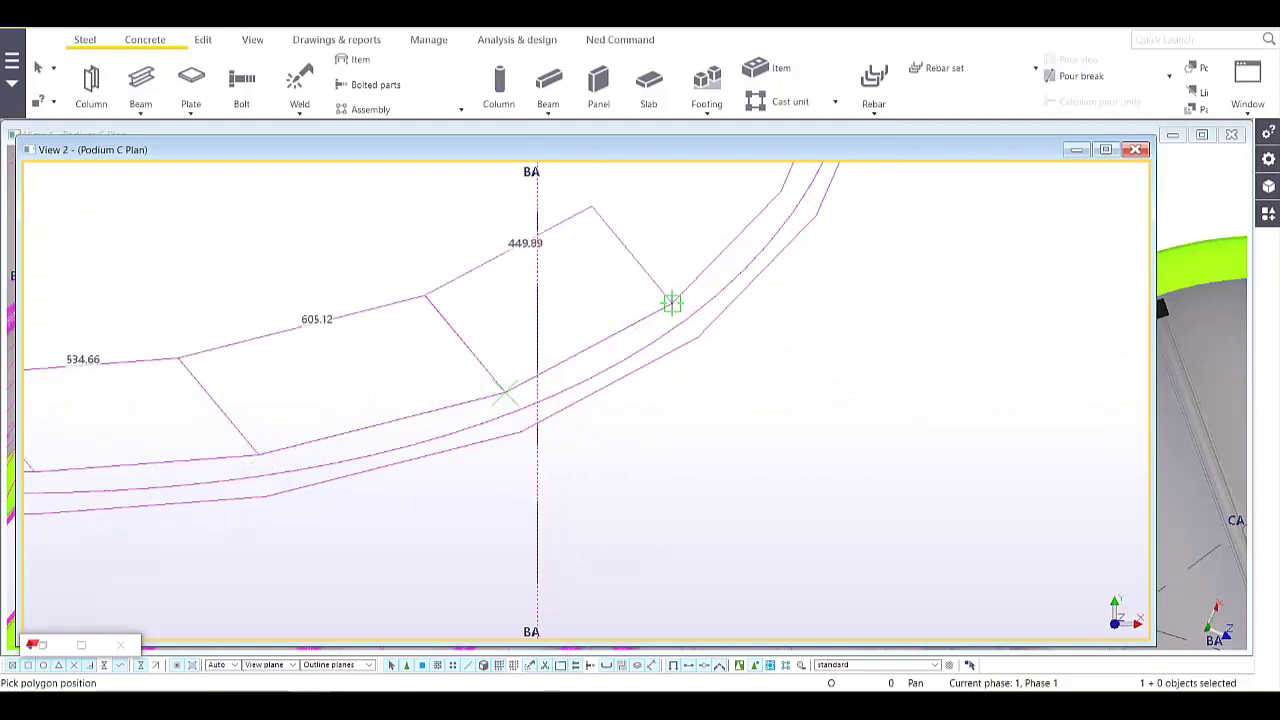
middle_click_drag(672, 302, 640, 591)
left_click(750, 477)
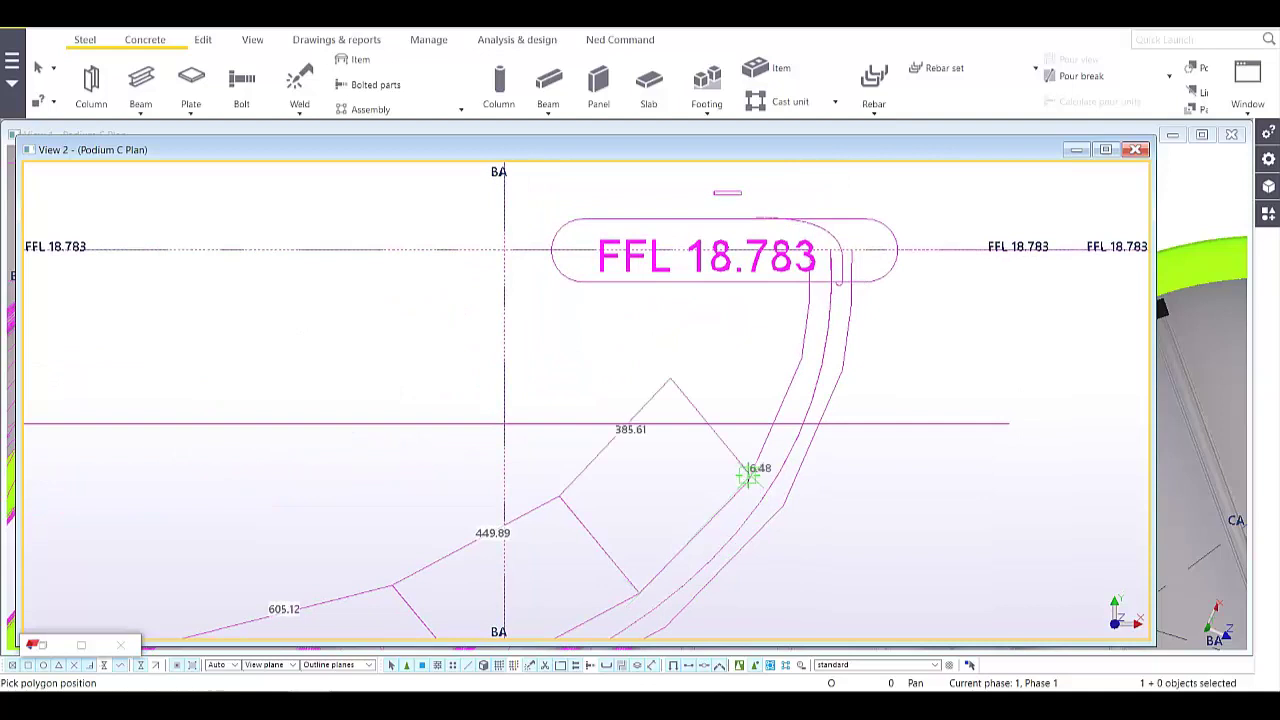
key("BackSpace")
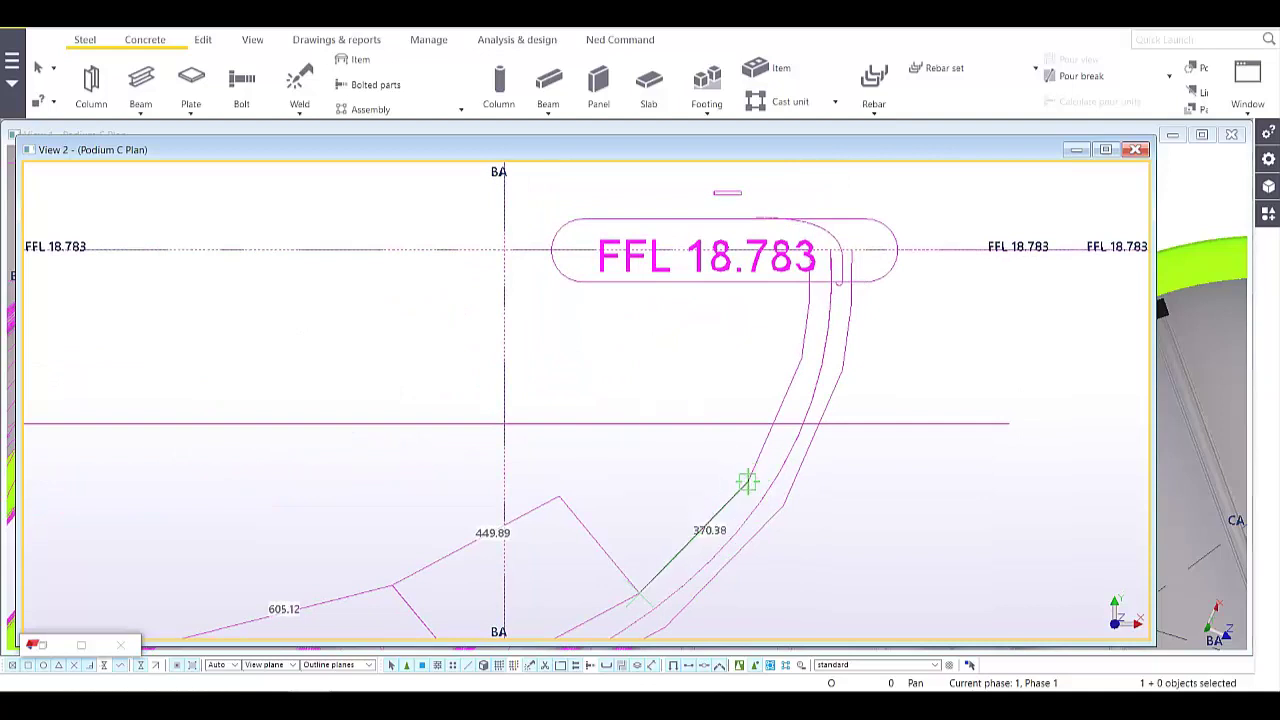
left_click(748, 482)
left_click(801, 356)
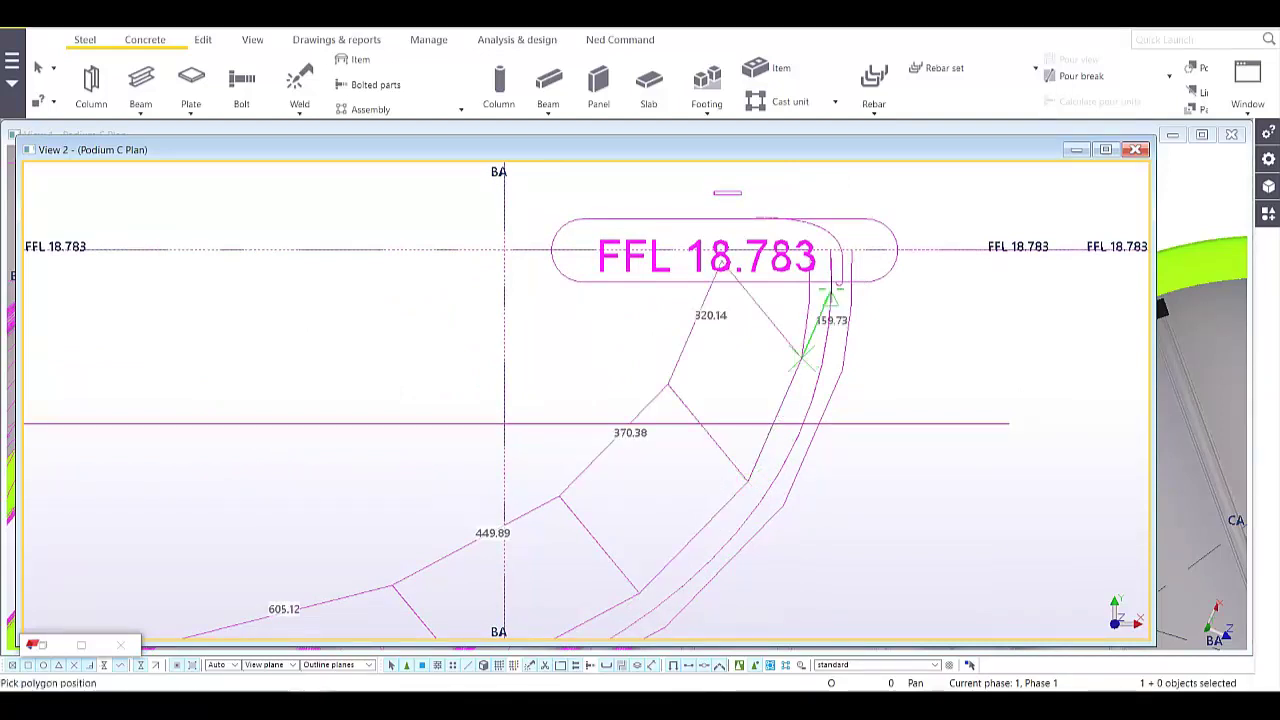
scroll(828, 294, "up", 4)
left_click(778, 300)
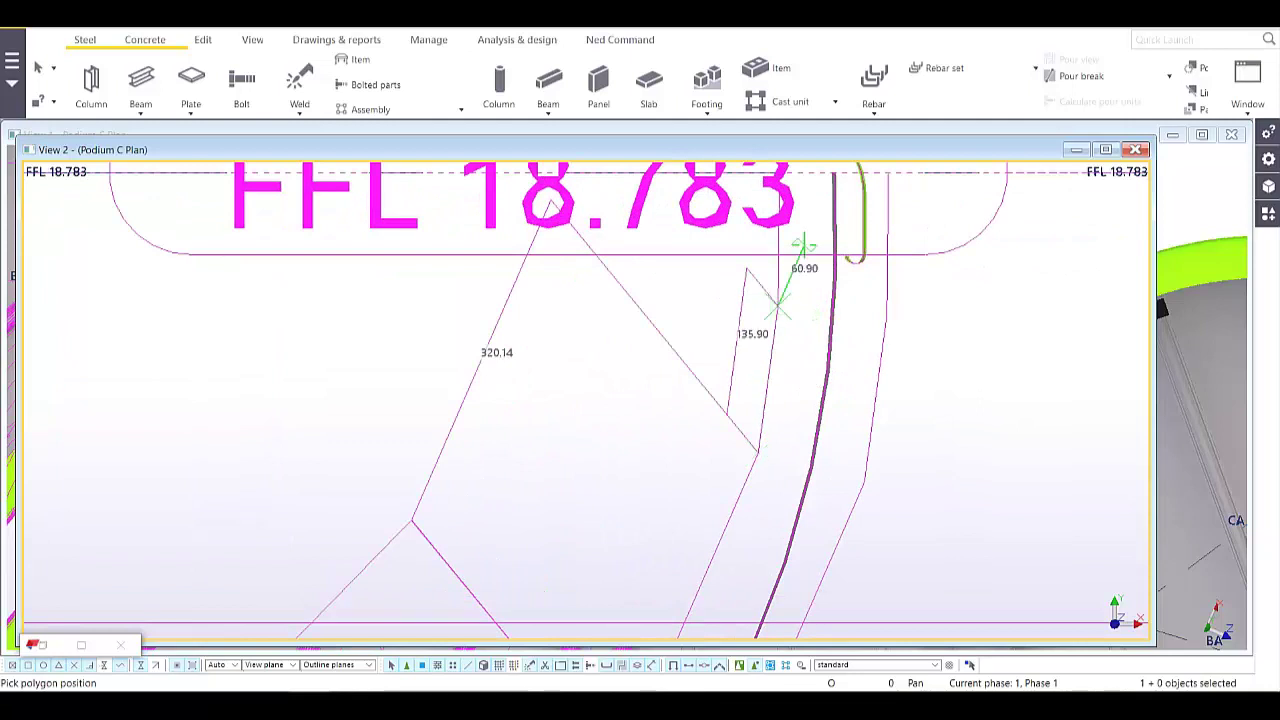
scroll(803, 243, "up", 5)
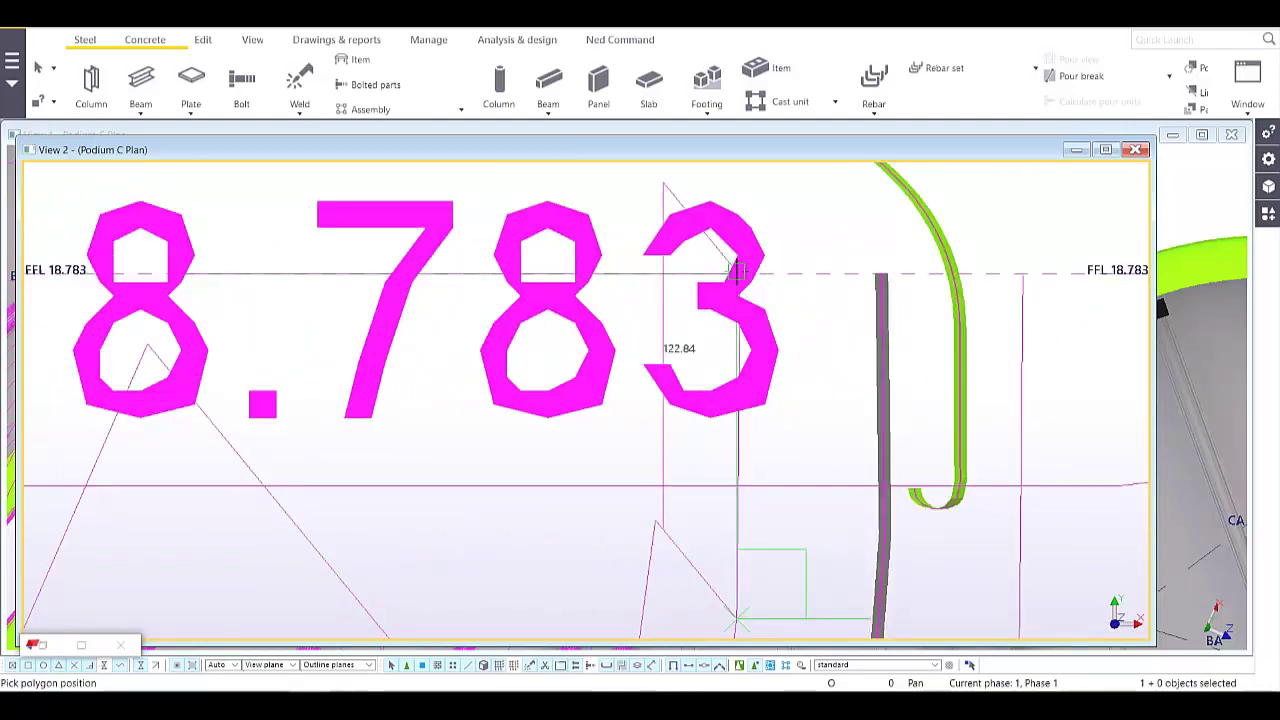
left_click(737, 271)
middle_click(829, 341)
scroll(819, 356, "down", 7)
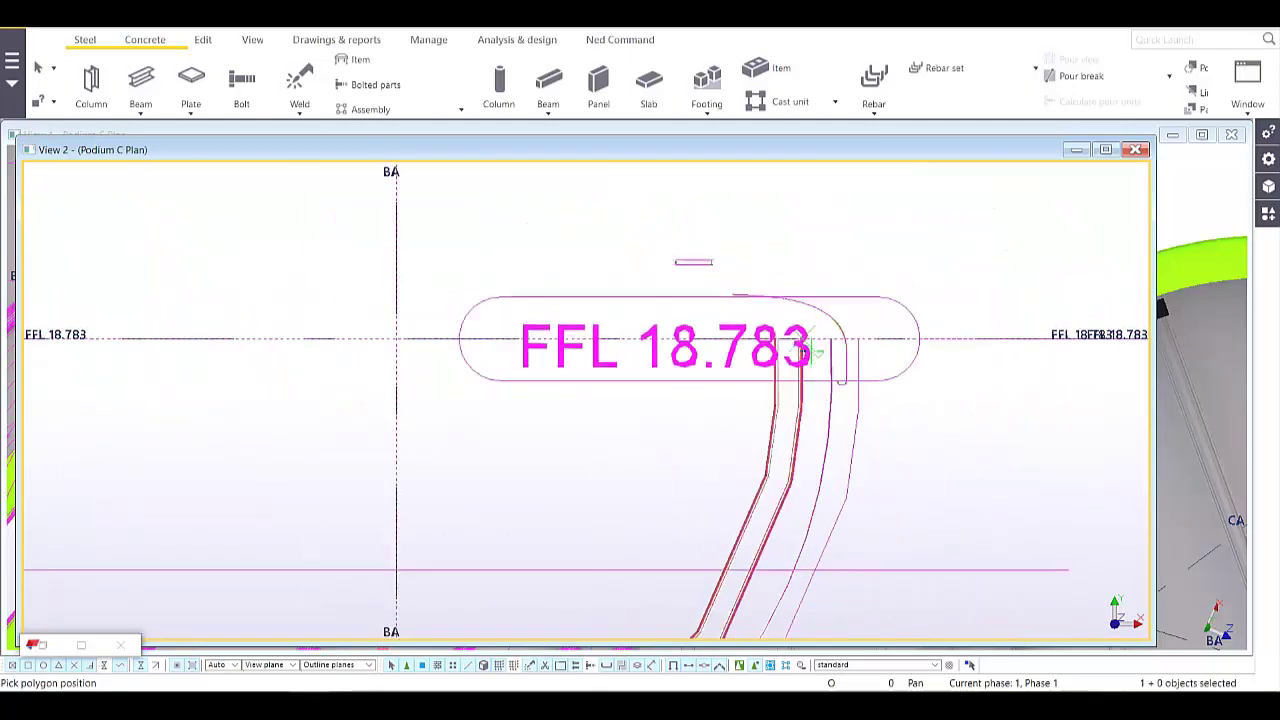
scroll(810, 350, "down", 2)
right_click(608, 297)
left_click(626, 306)
- Inspect the frame polybeam in 3D against the planter and return the section view to plane view
scroll(619, 343, "down", 3)
middle_click_drag(619, 343, 903, 302)
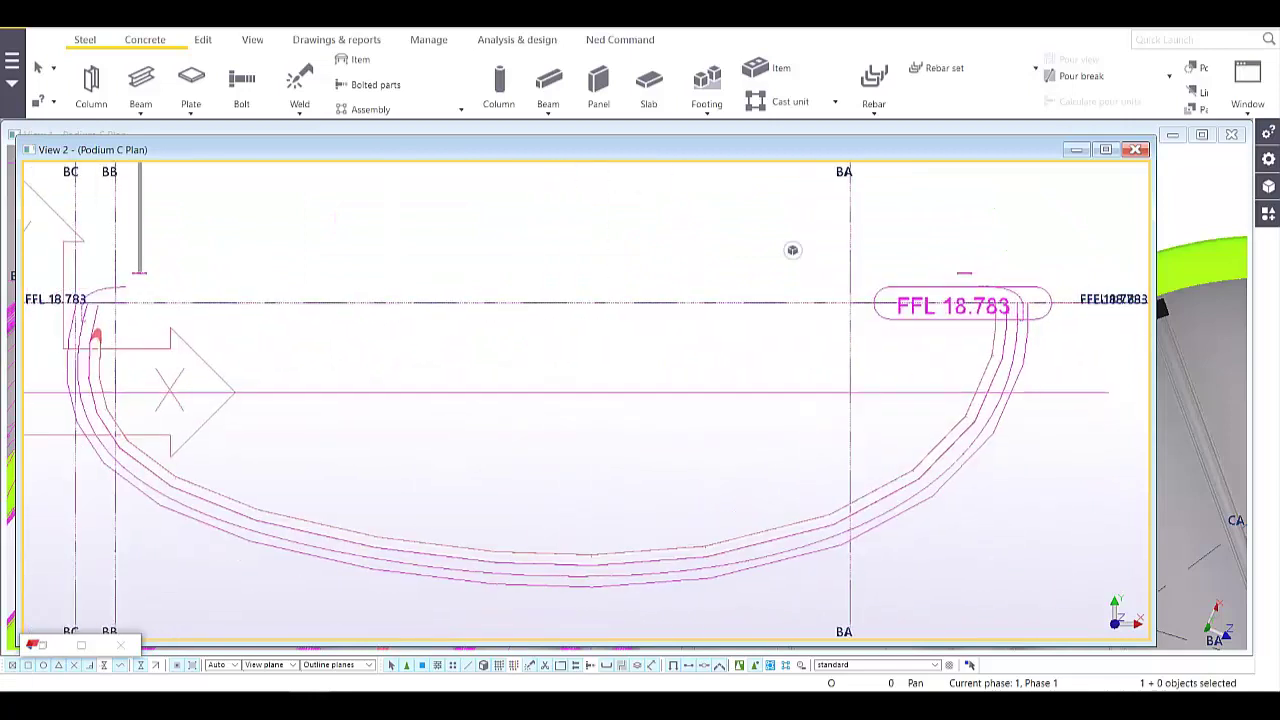
scroll(850, 405, "down", 3)
middle_click_drag(466, 423, 310, 397, "ctrl")
scroll(308, 398, "up", 3)
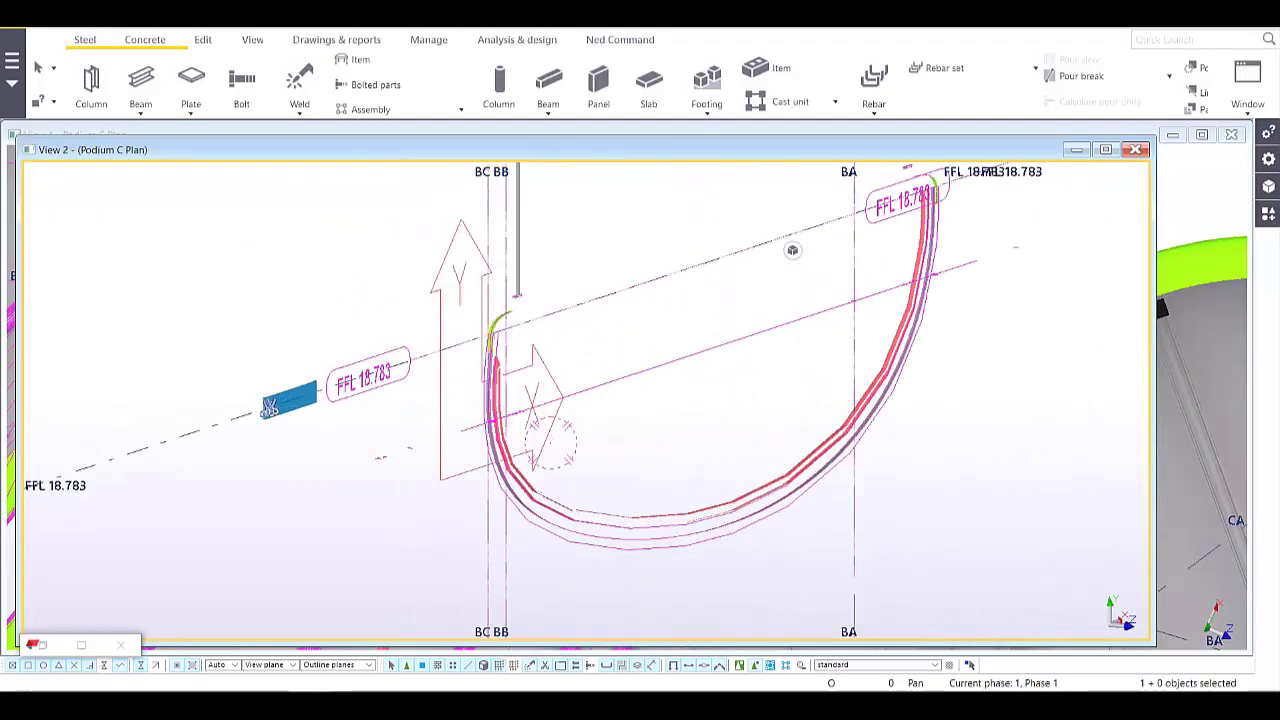
scroll(459, 387, "up", 3)
middle_click_drag(459, 387, 708, 352)
left_click(708, 352)
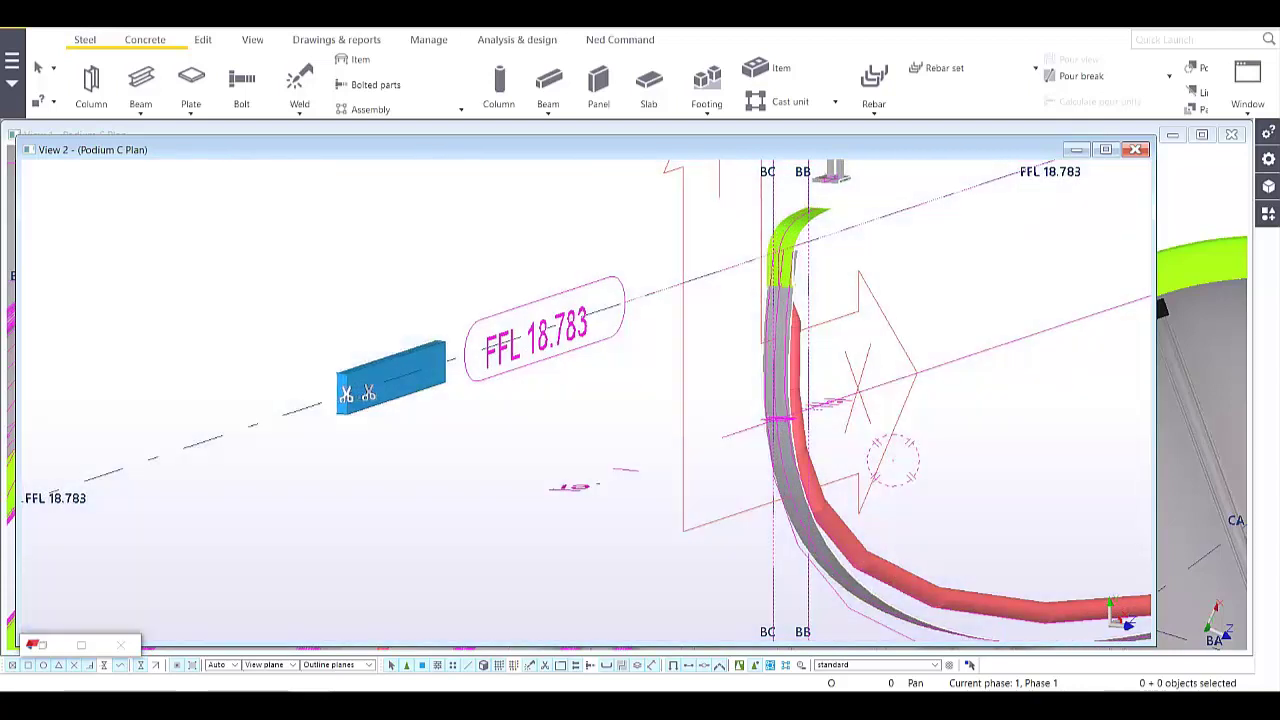
middle_click_drag(792, 250, 655, 248)
key("ctrl+p")
- Set the chamfer type of the frame polybeam's second point, just below its start near grid BB, to arc
scroll(608, 340, "up", 8)
left_click(397, 305)
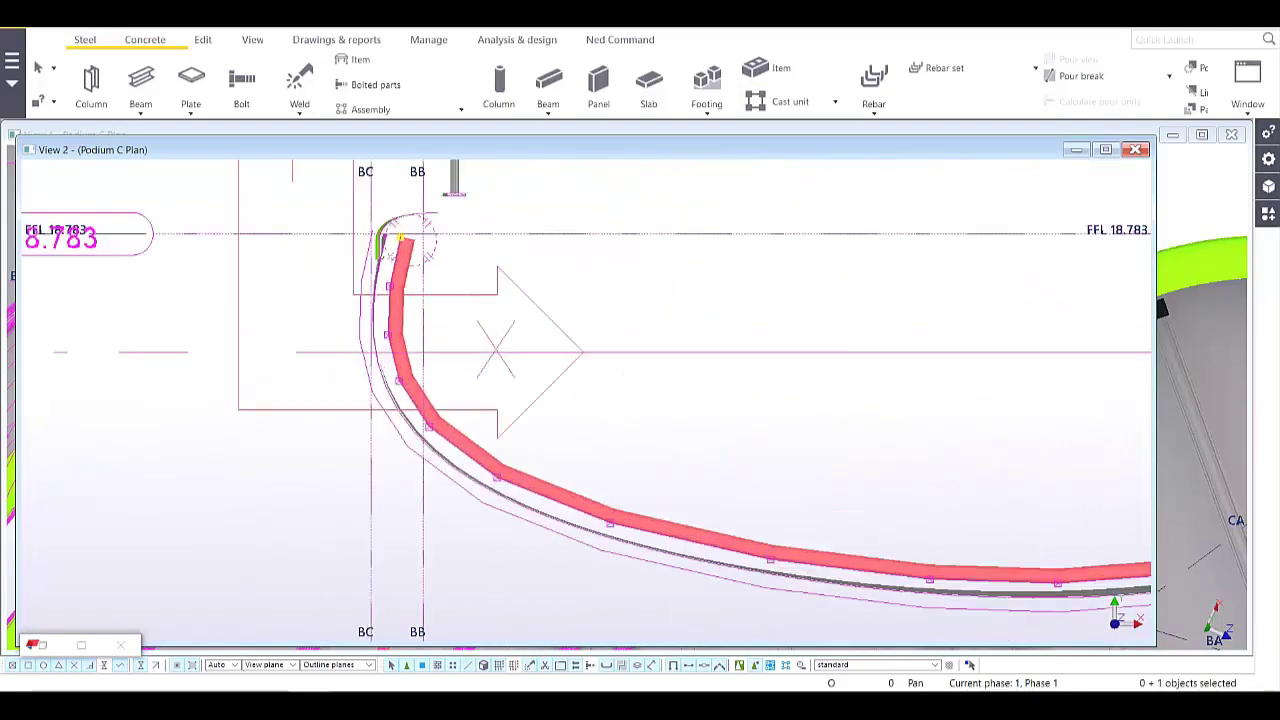
middle_click_drag(886, 186, 792, 250)
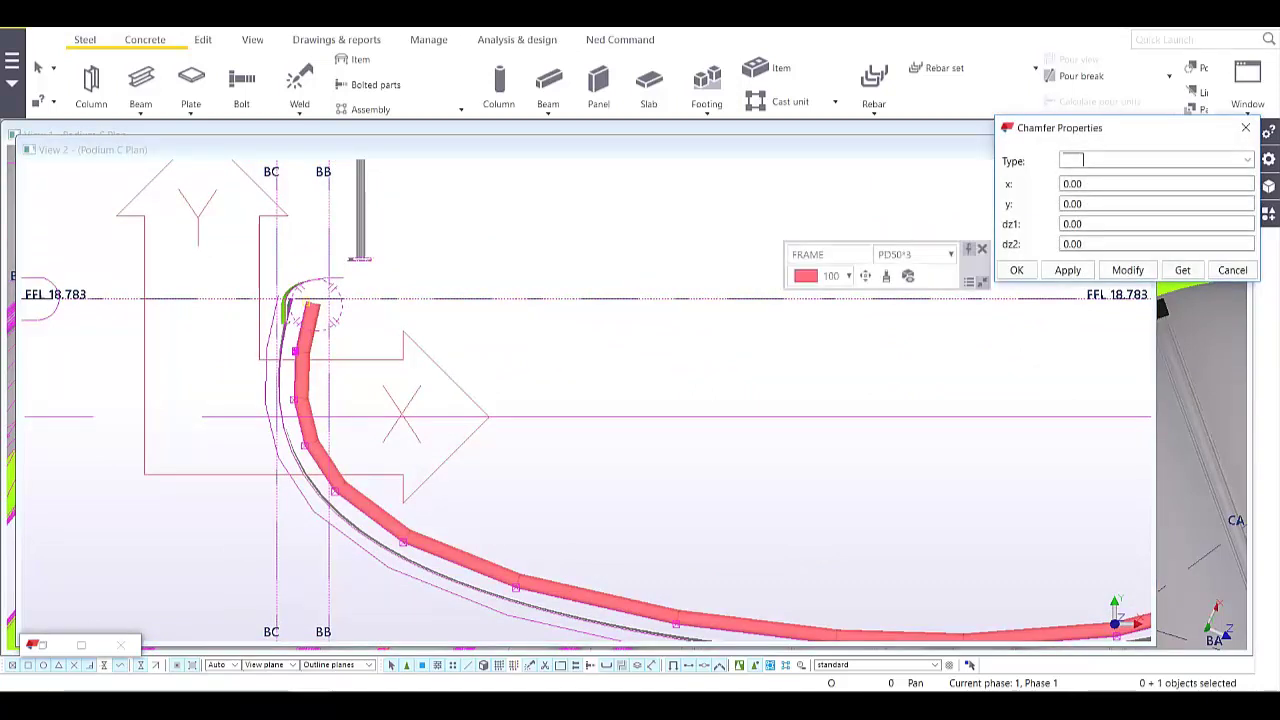
left_click(1081, 160)
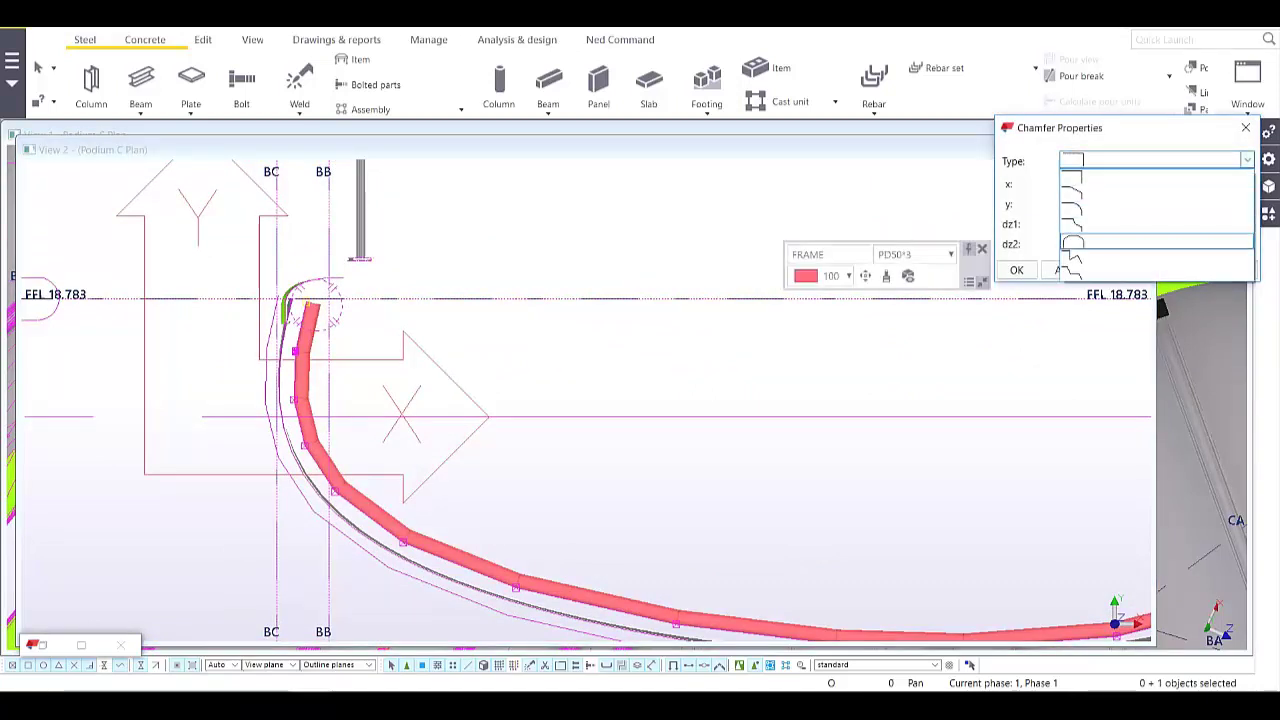
left_click(1081, 243)
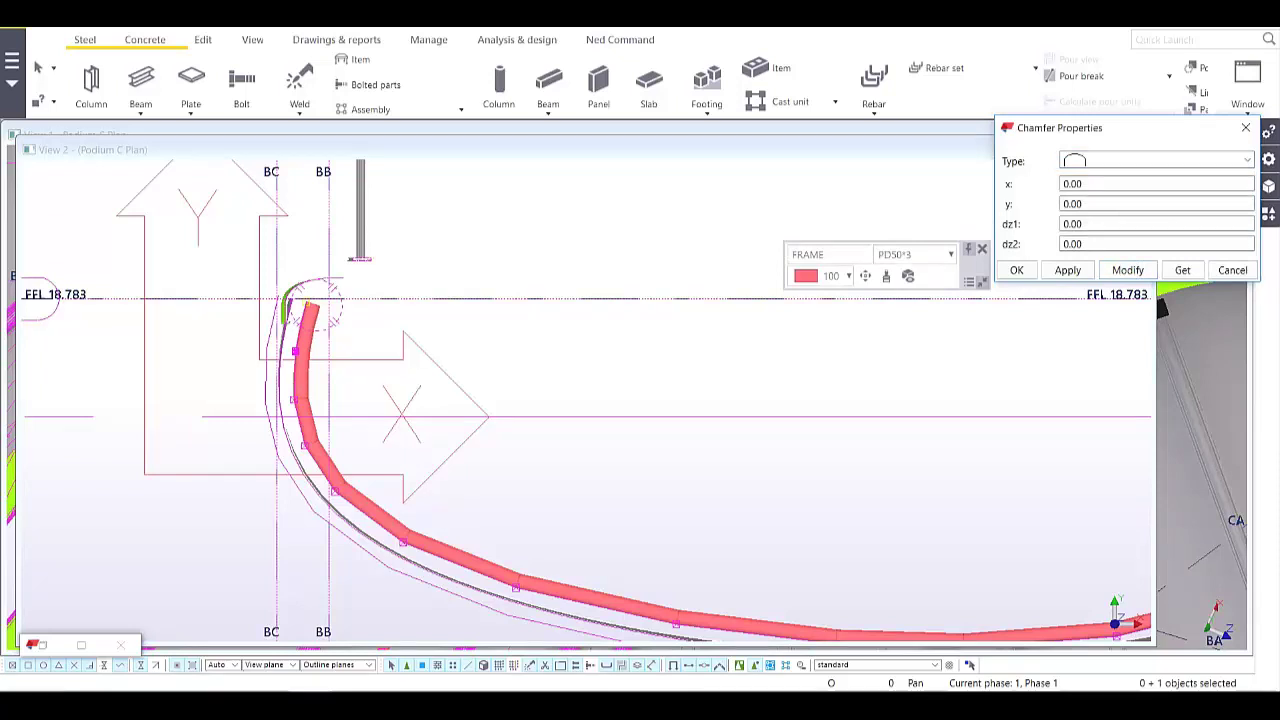
left_click(1128, 270)
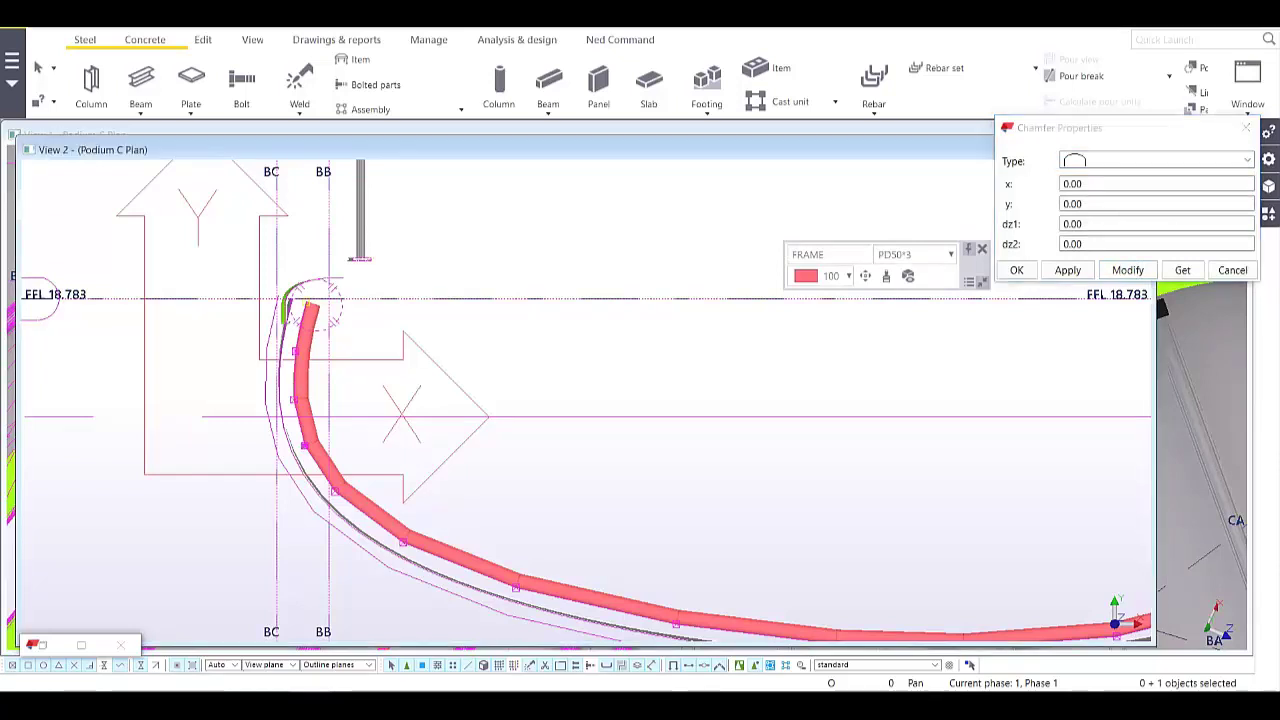
- Apply the arc chamfer to every second point along the rest of the polybeam, up to its end at the FFL 18.783 line
left_click(403, 542, "ctrl")
left_click(676, 624, "ctrl")
middle_click_drag(676, 624, 351, 474)
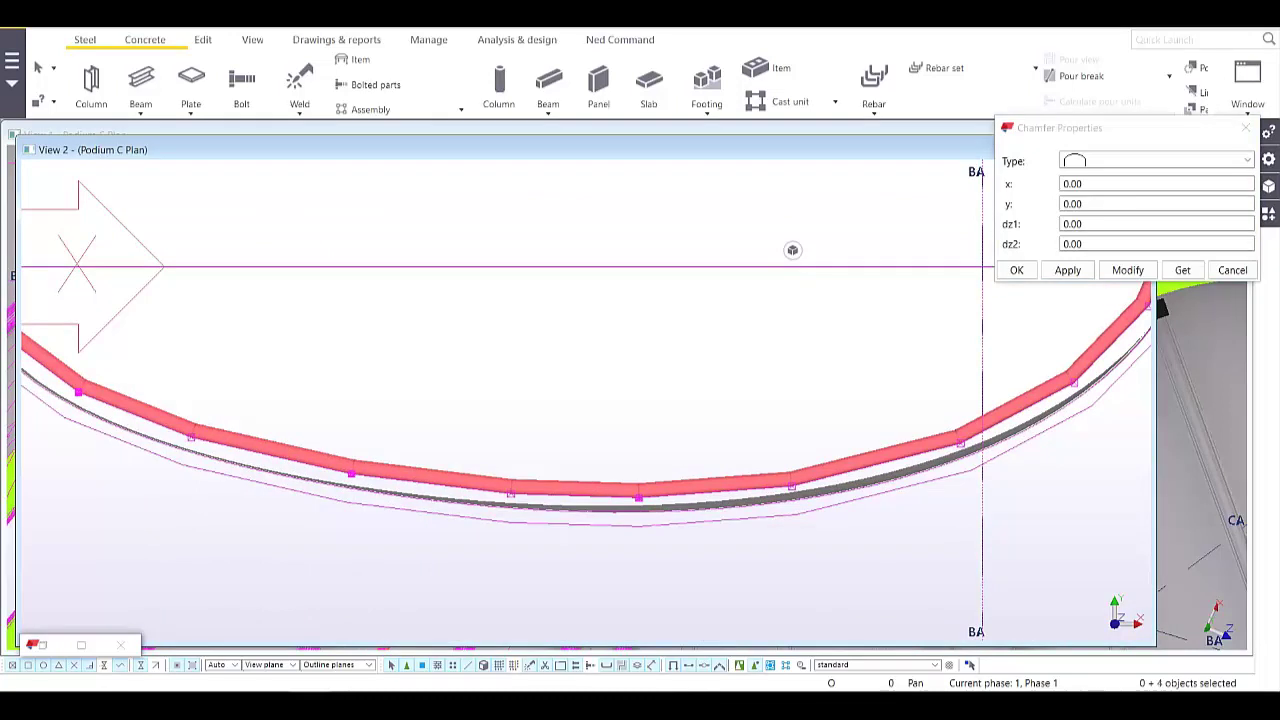
left_click(960, 443, "ctrl")
middle_click_drag(960, 443, 639, 509)
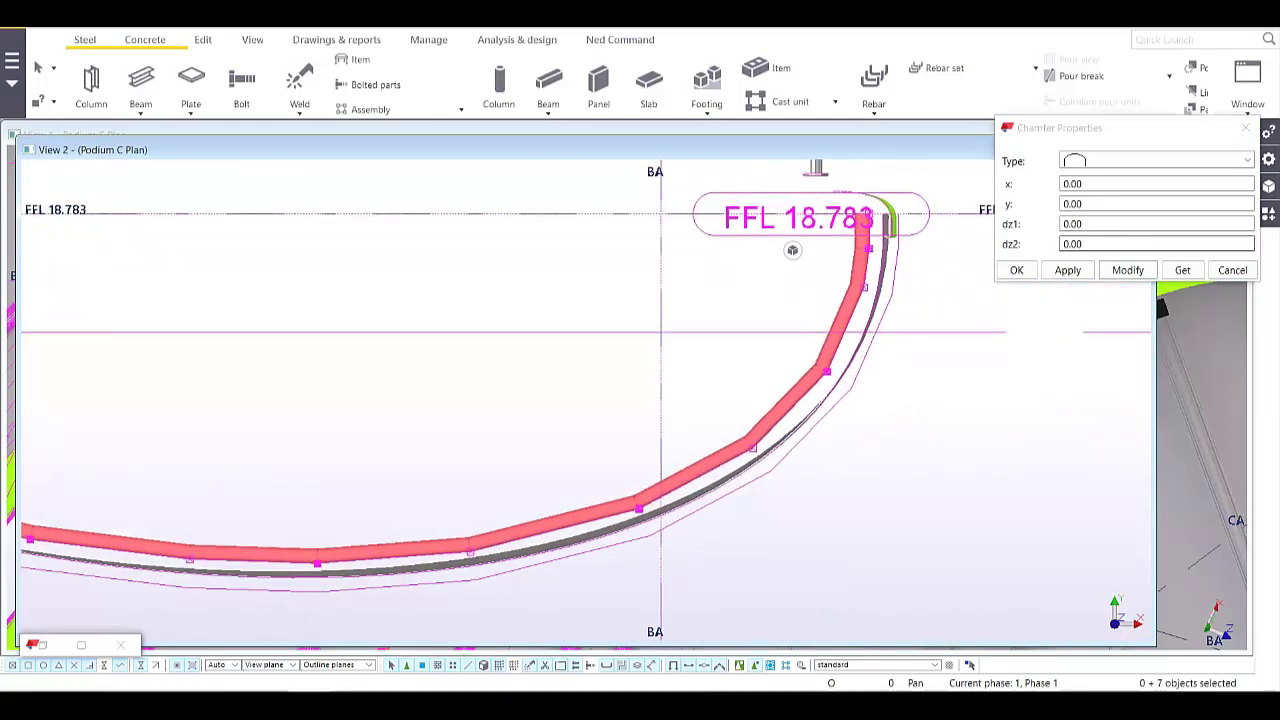
left_click(1127, 270)
scroll(792, 250, "up", 3)
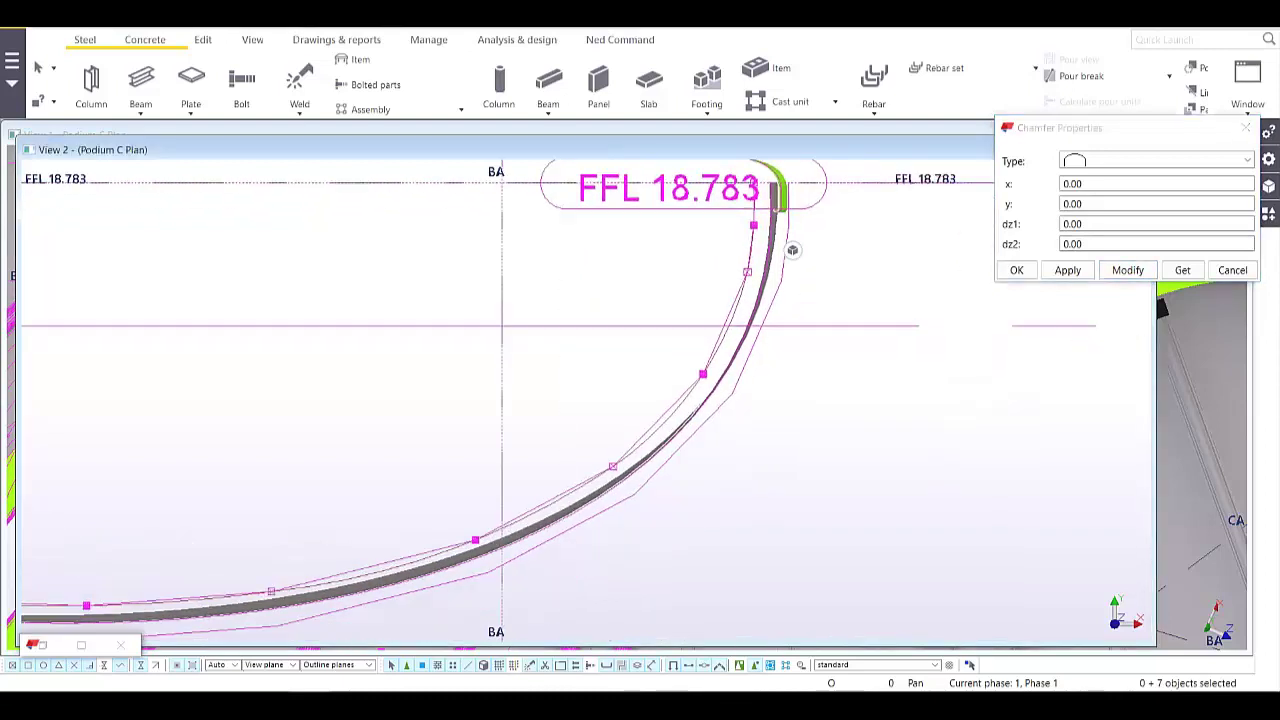
scroll(792, 250, "up", 1)
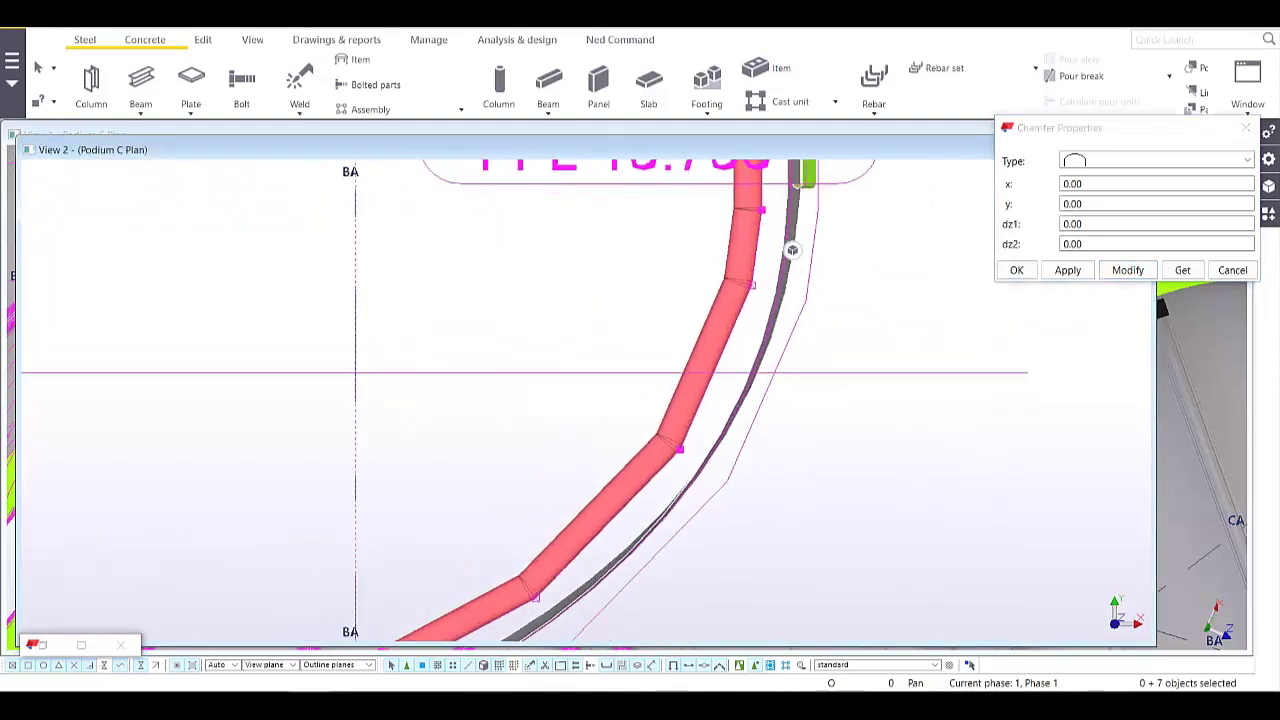
left_click(1127, 270)
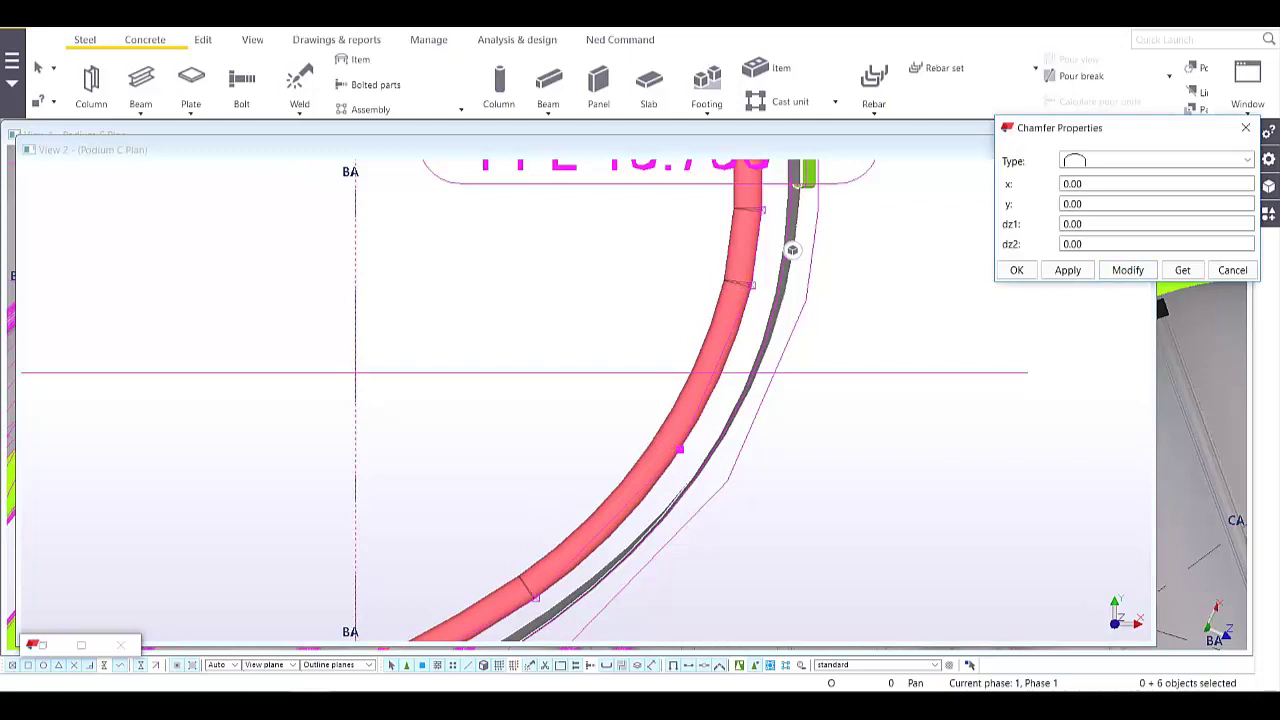
- Turn the section view to 3D and move the clip plane on the FFL 18.783 line to reveal more planter around the polybeam
scroll(792, 250, "down", 6)
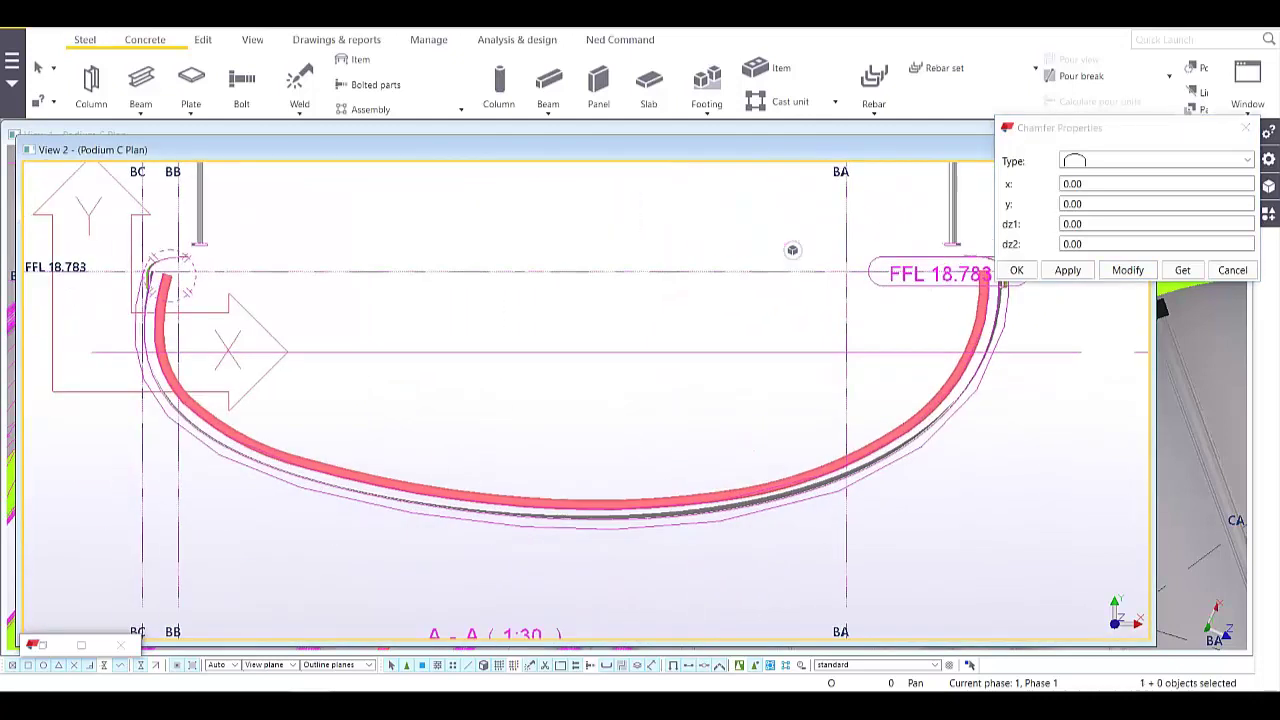
key("ctrl+p")
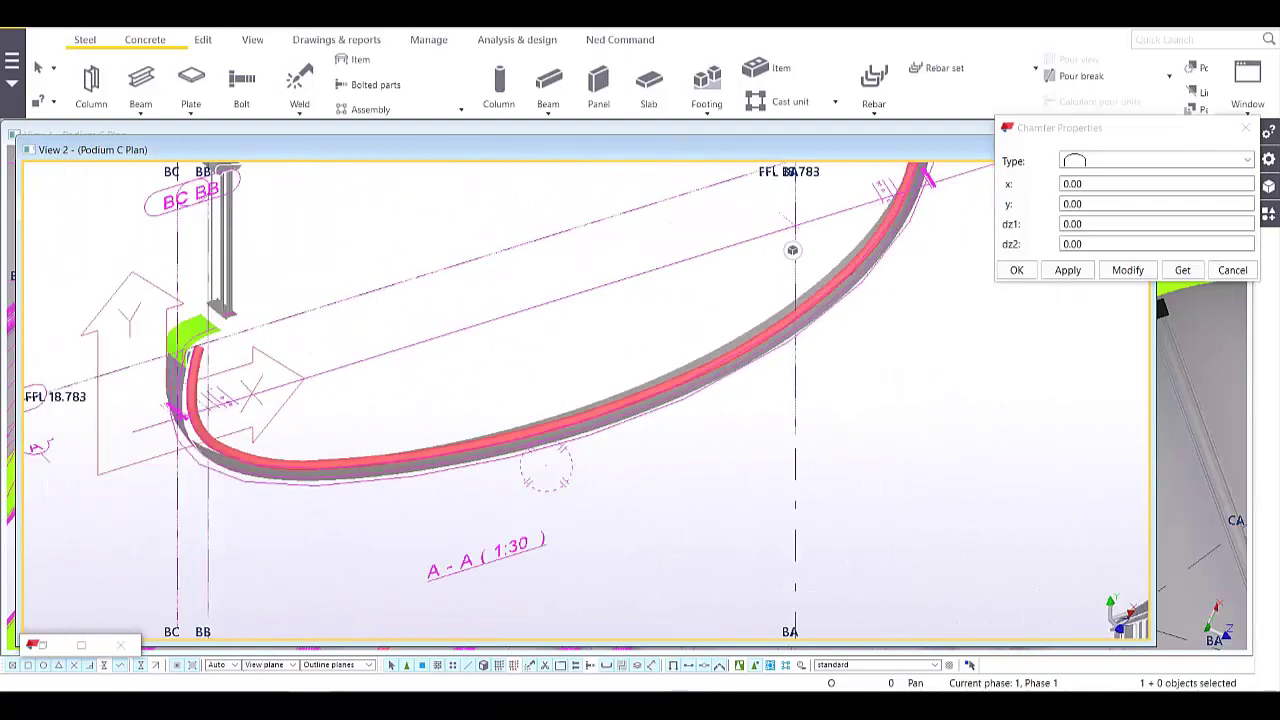
scroll(390, 440, "down", 5)
left_click(187, 444)
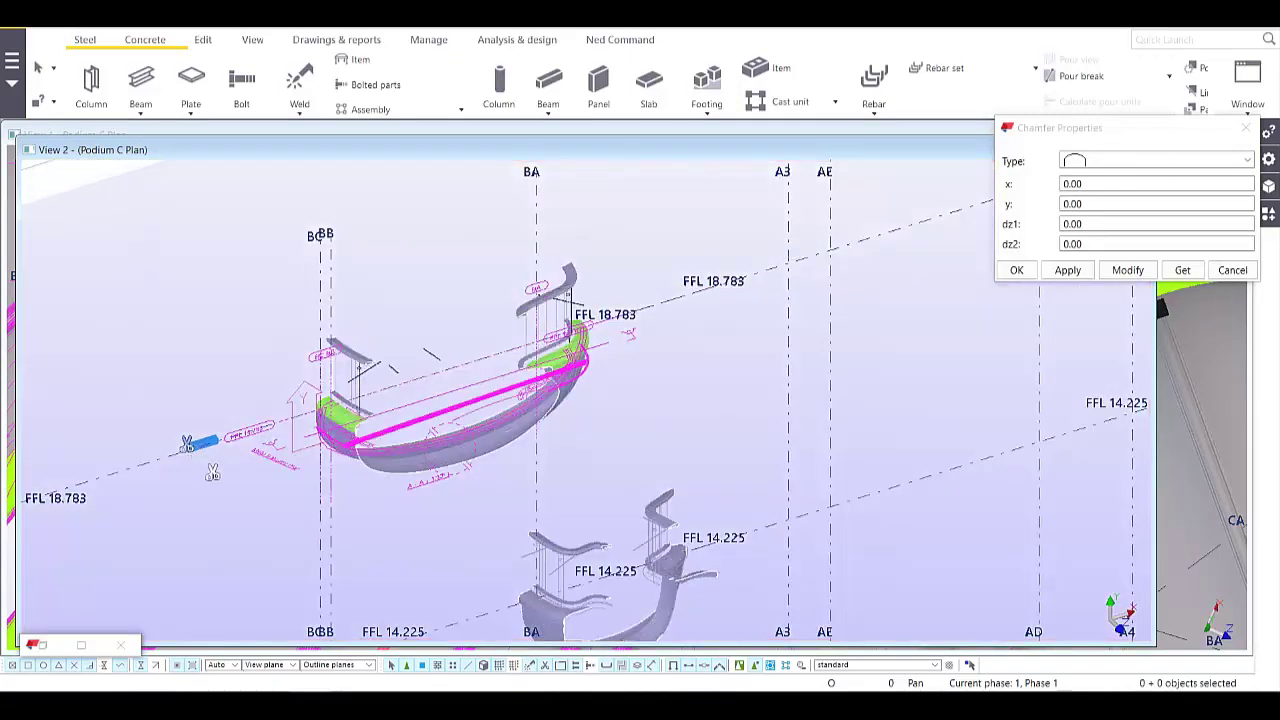
left_click_drag(187, 444, 169, 427)
scroll(482, 441, "up", 5)
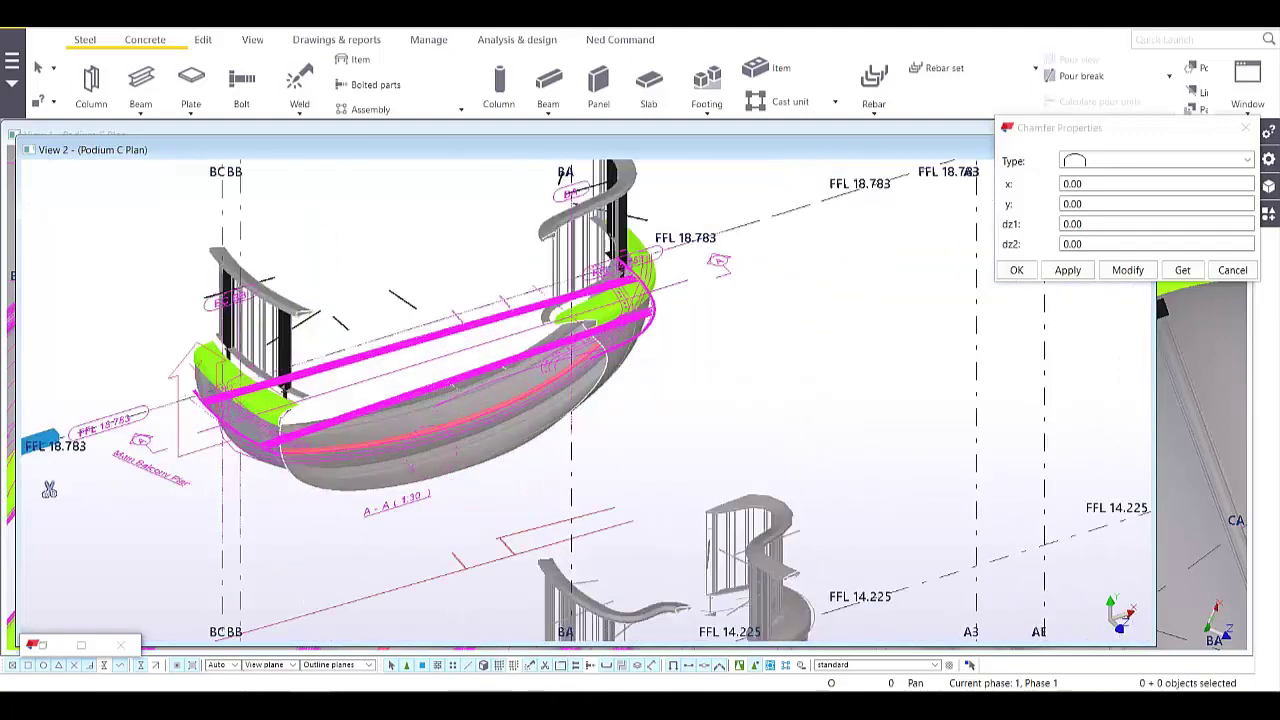
scroll(482, 400, "up", 2)
middle_click_drag(600, 400, 425, 402, "ctrl")
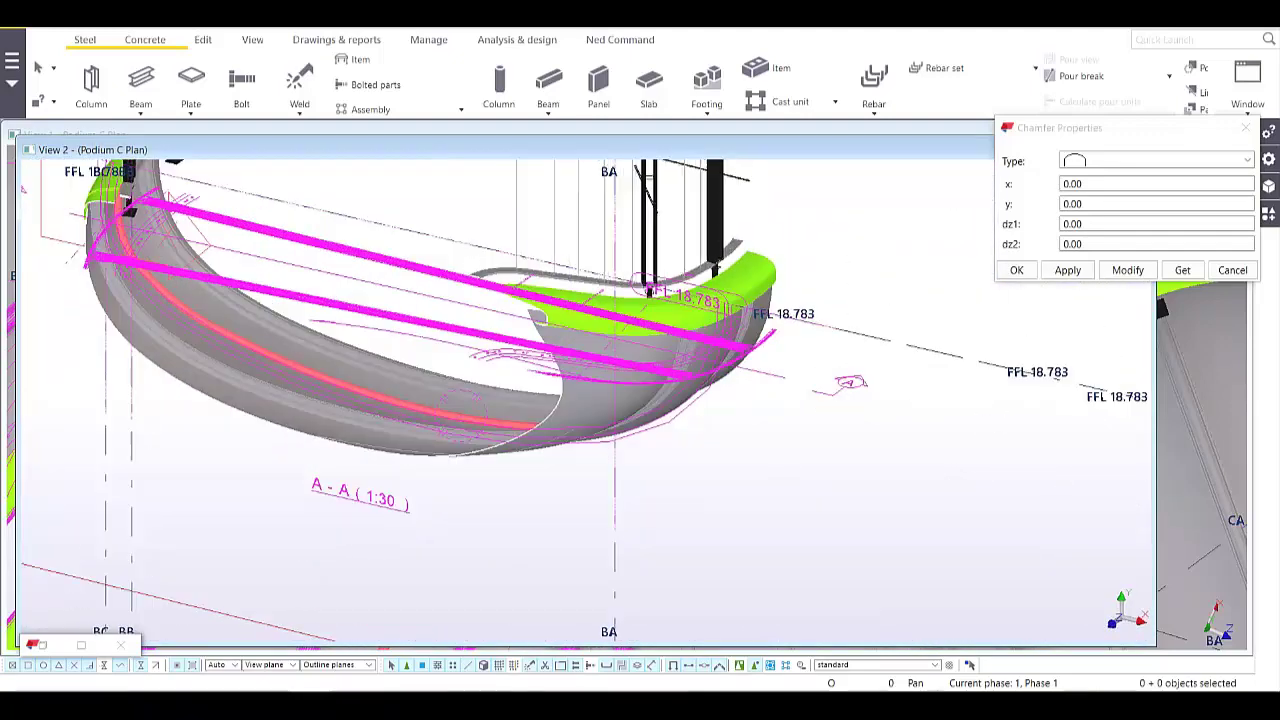
- Close the chamfer settings, turn off the PODIUM C2 snapshot's overlay in the model, and redraw the Podium C Plan view
left_click(1250, 128)
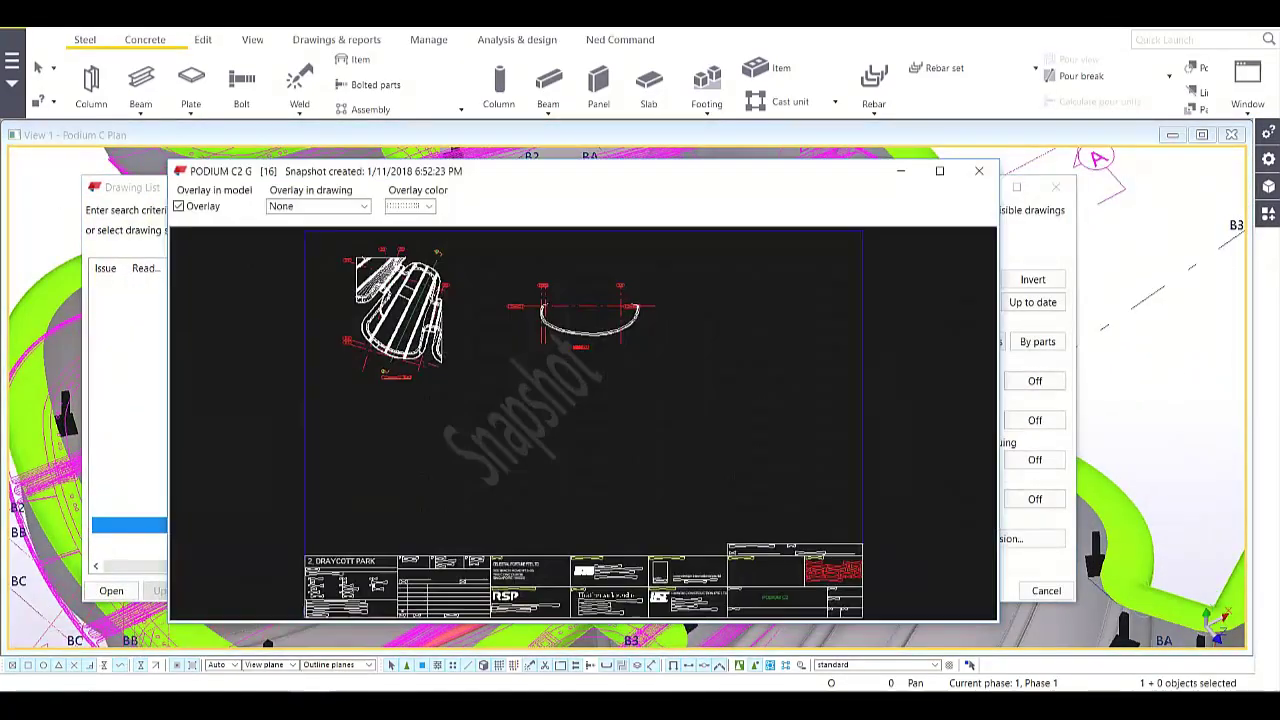
left_click(179, 206)
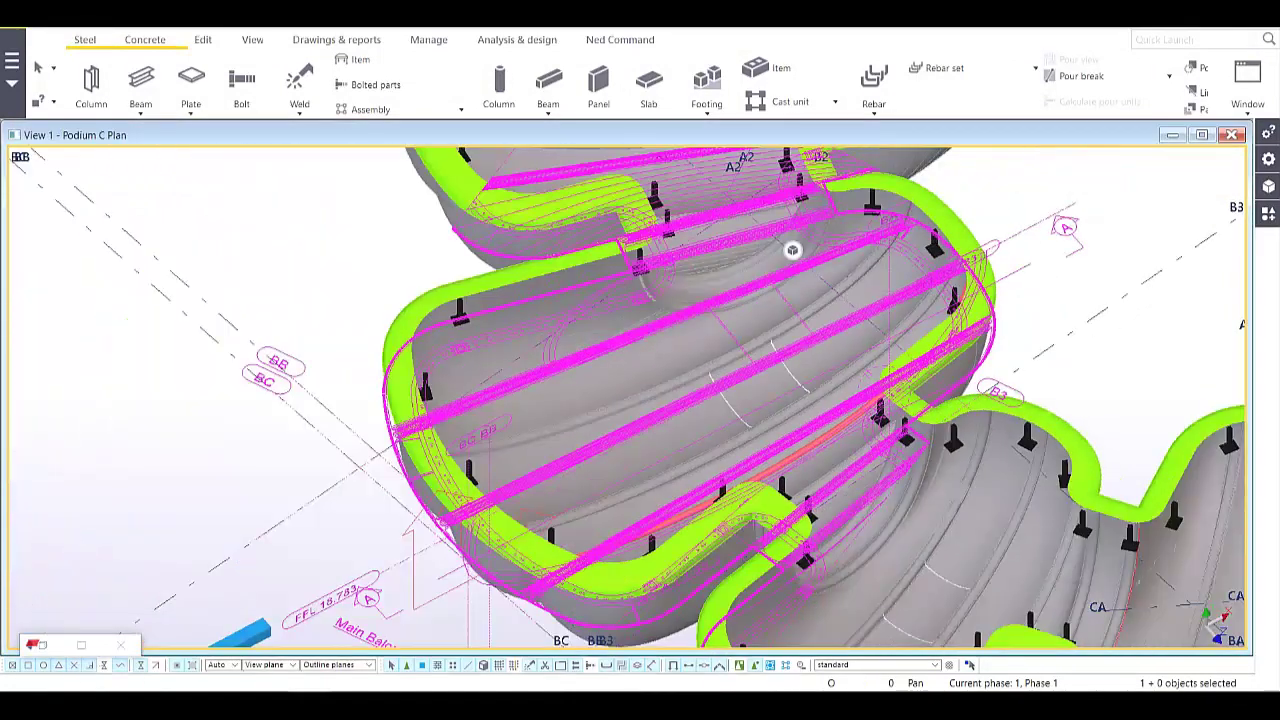
right_click(1046, 286)
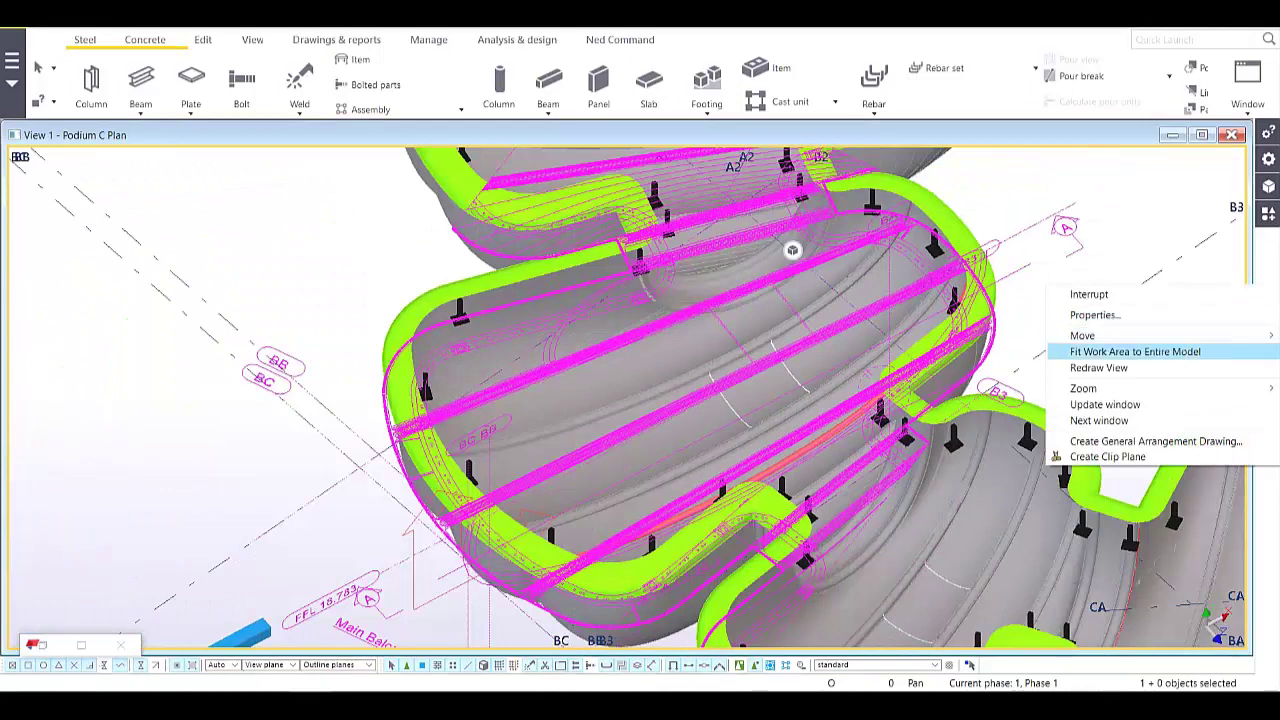
left_click(1098, 367)
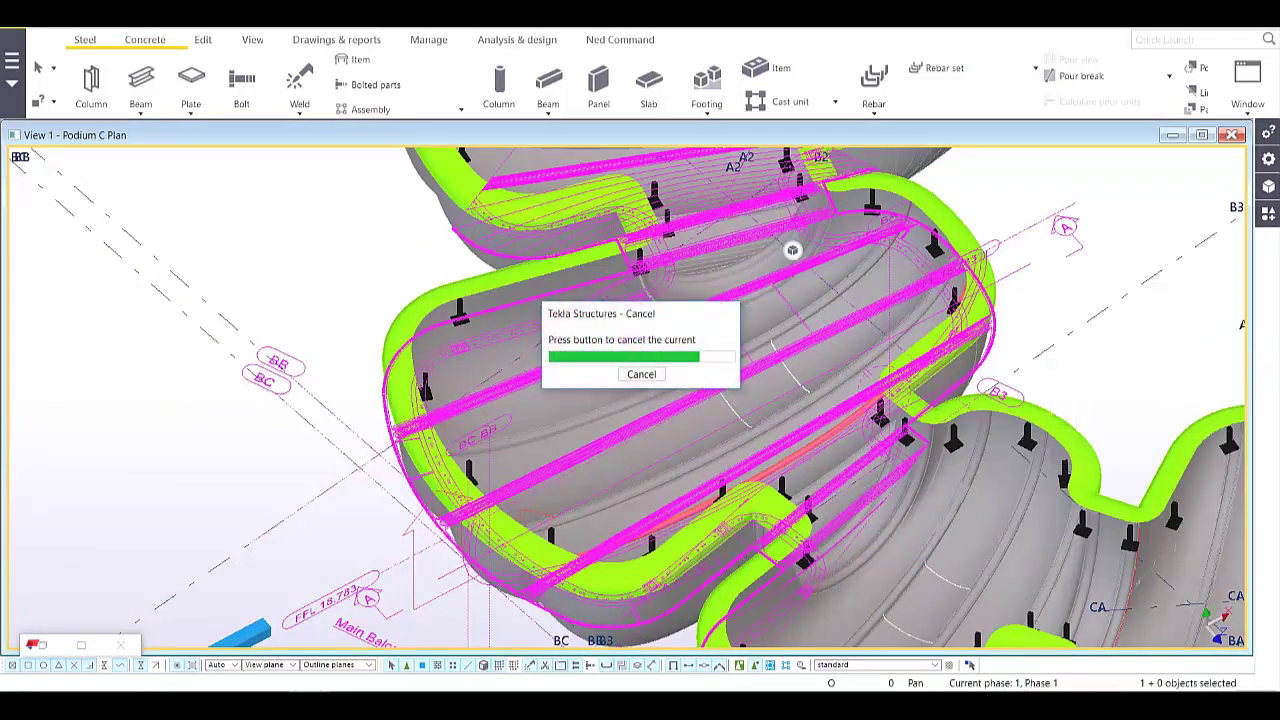
- Examine the finished frame polybeam inside its planter in the Podium C Plan view from several angles
scroll(443, 290, "down", 2)
middle_click_drag(443, 290, 459, 355, "ctrl")
scroll(686, 389, "up", 3)
scroll(710, 400, "up", 2)
scroll(706, 400, "down", 2)
scroll(645, 388, "up", 2)
scroll(480, 352, "down", 2)
key("ctrl+Left")
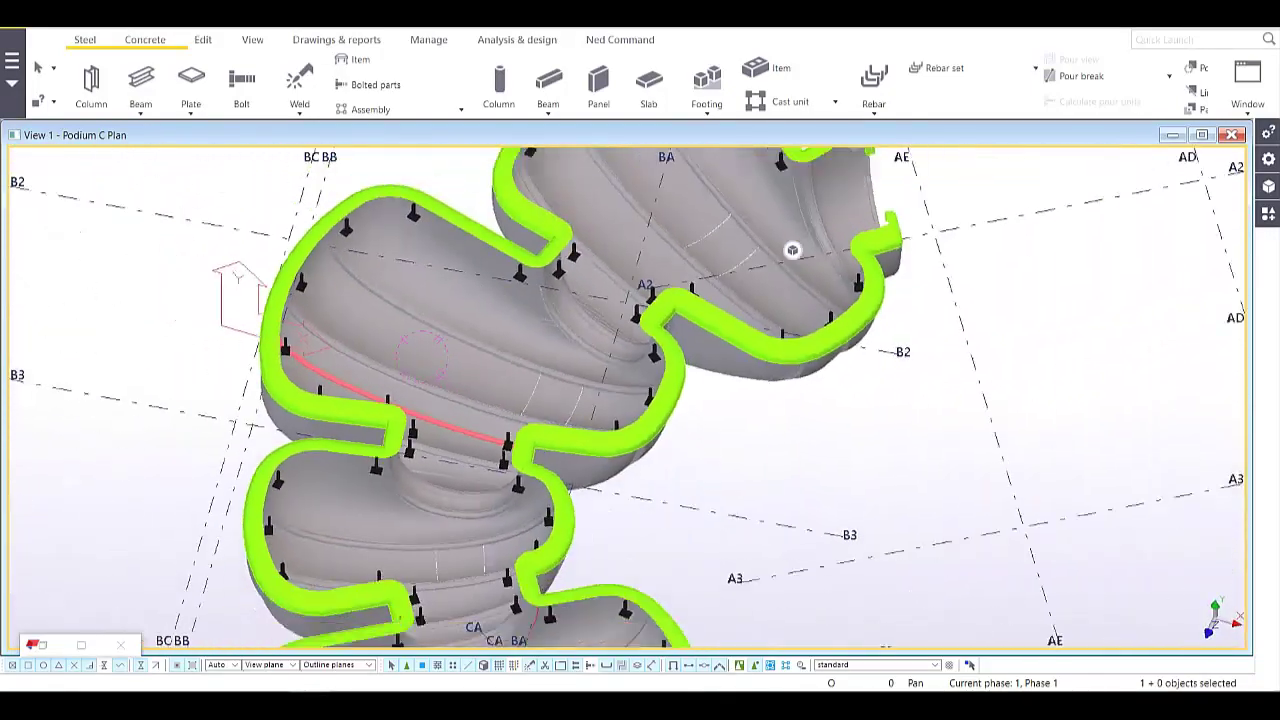
scroll(793, 250, "down", 2)
middle_click_drag(793, 250, 671, 267, "ctrl")
- Disable the Part Class Equals 100 row in the Podium C Plan view's standard object group filter and apply it
double_click(680, 520)
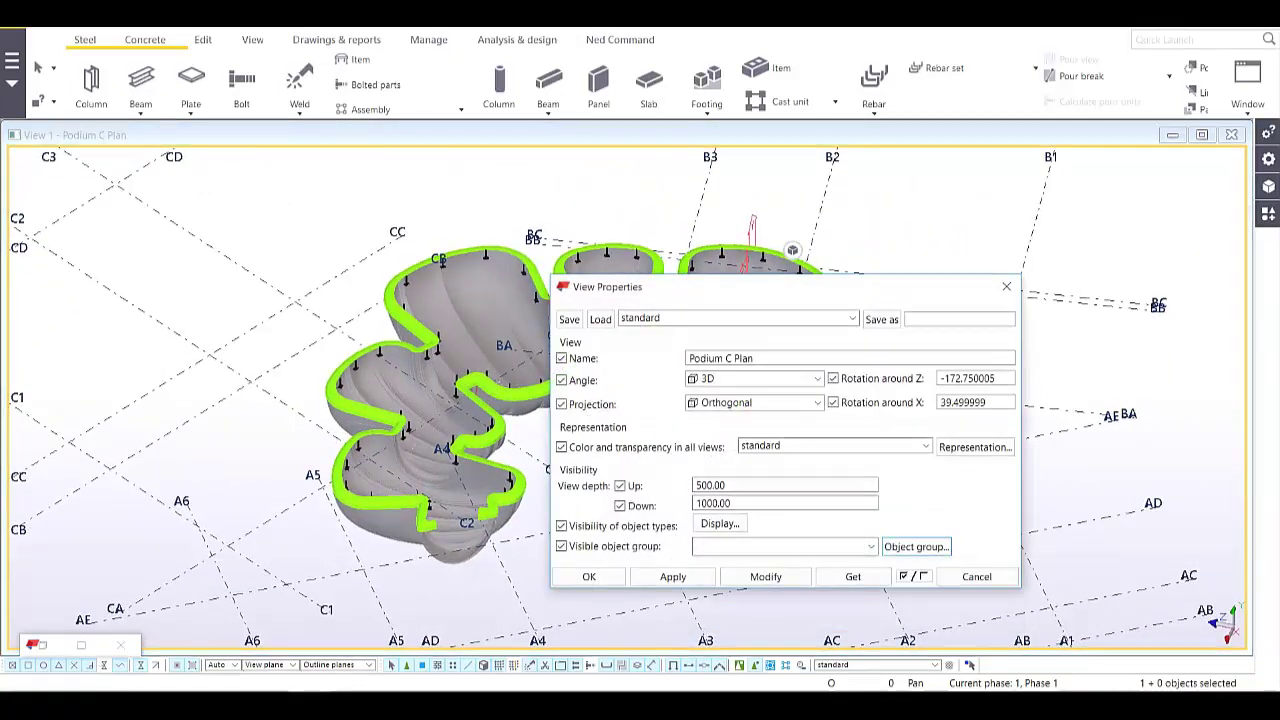
left_click(916, 546)
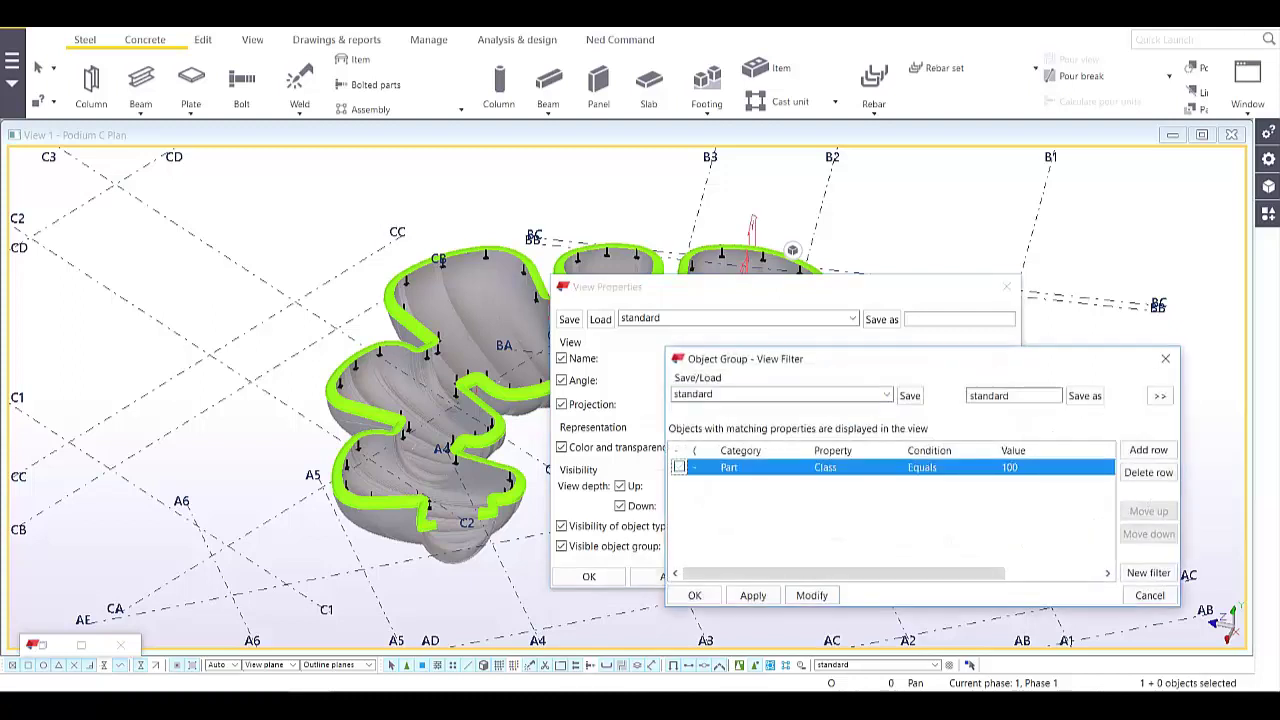
left_click(695, 595)
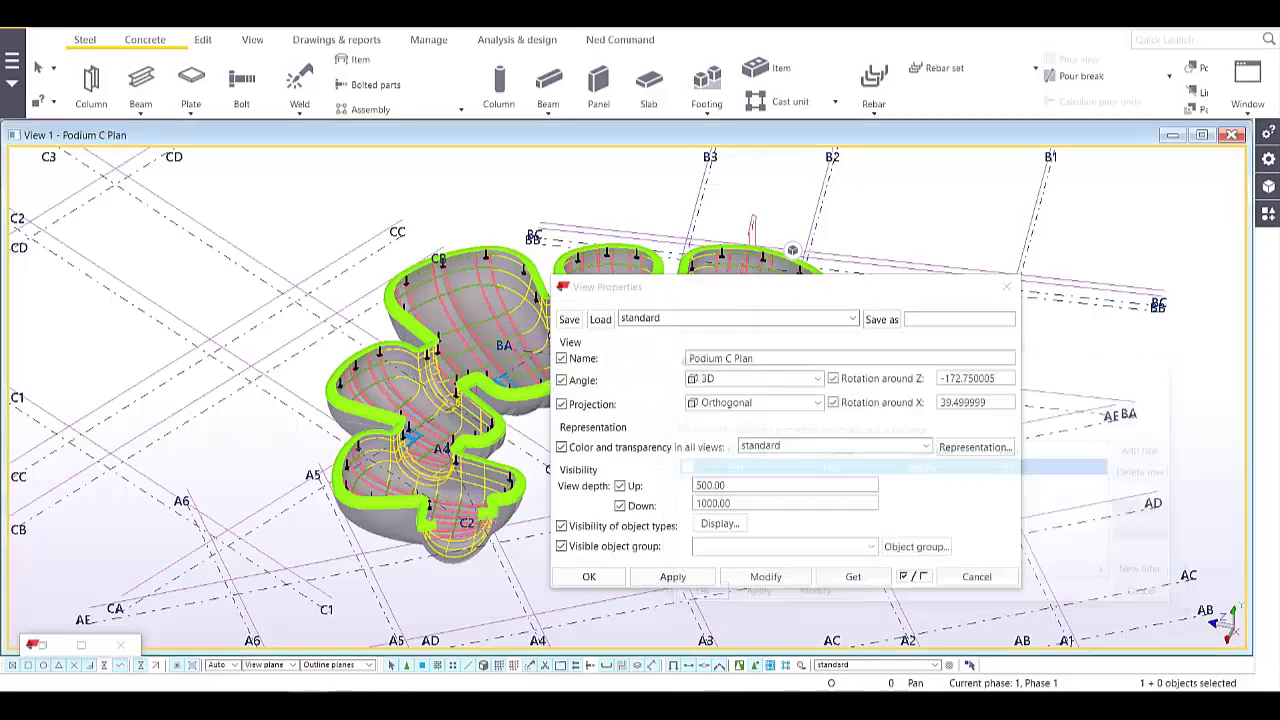
left_click(589, 576)
- Examine the complete frame layout of all planters in the Podium C Plan view, close up and as a whole
scroll(722, 308, "up", 6)
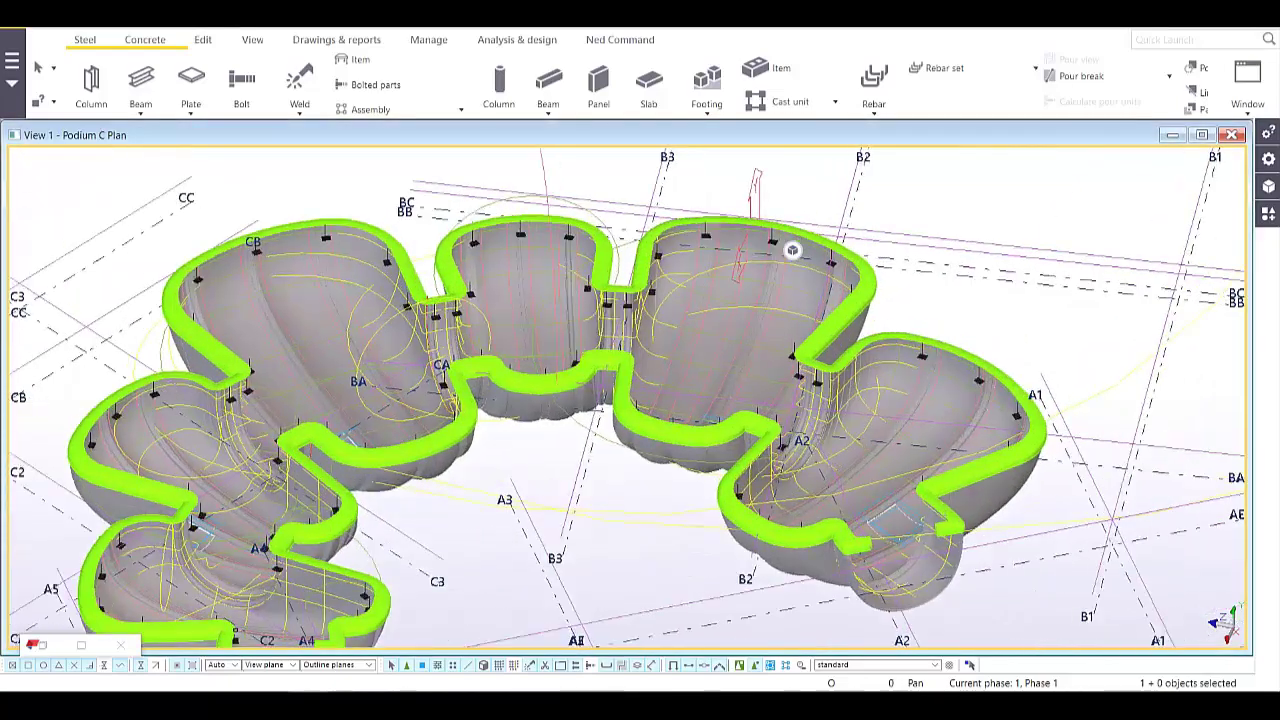
scroll(792, 250, "up", 10)
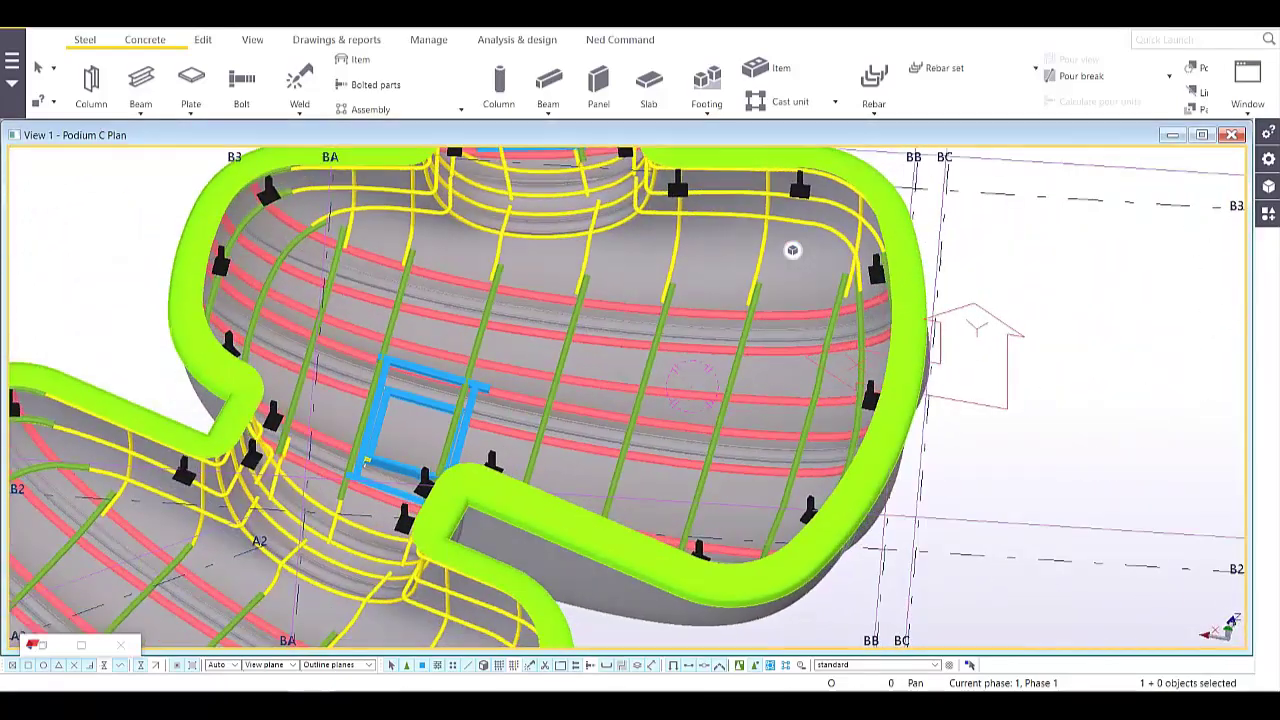
scroll(792, 250, "down", 8)
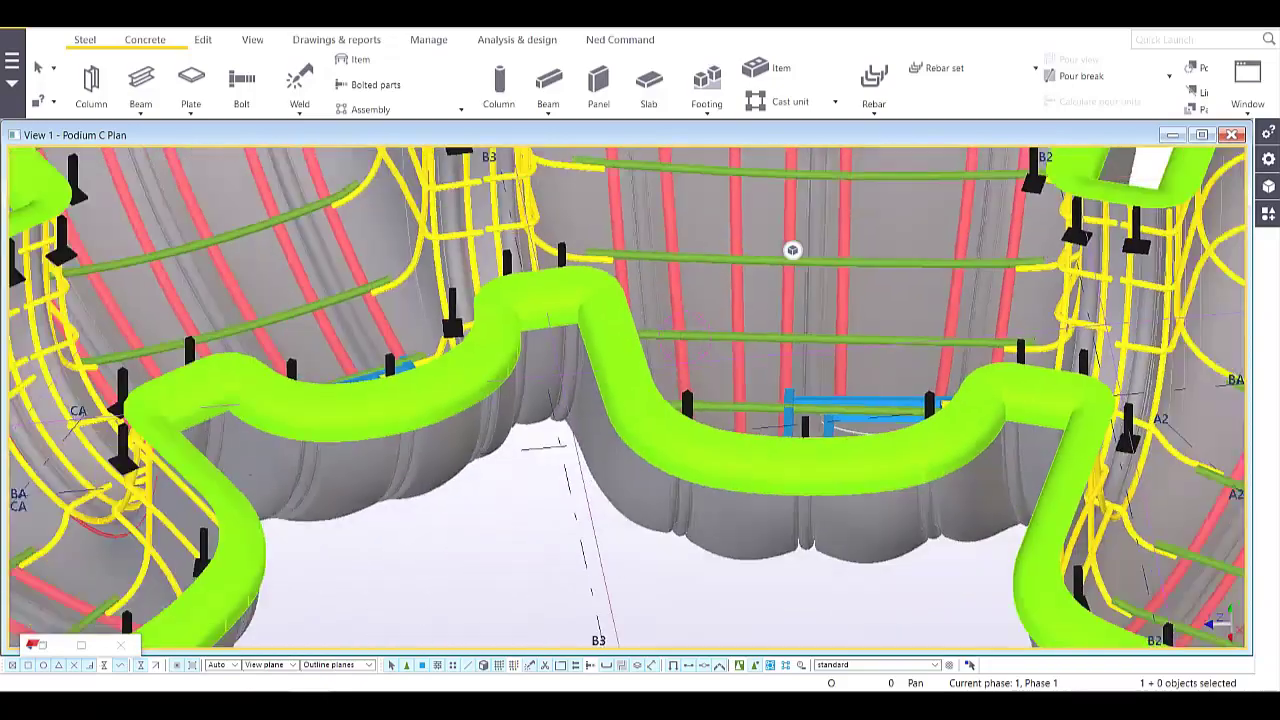
scroll(792, 250, "down", 6)
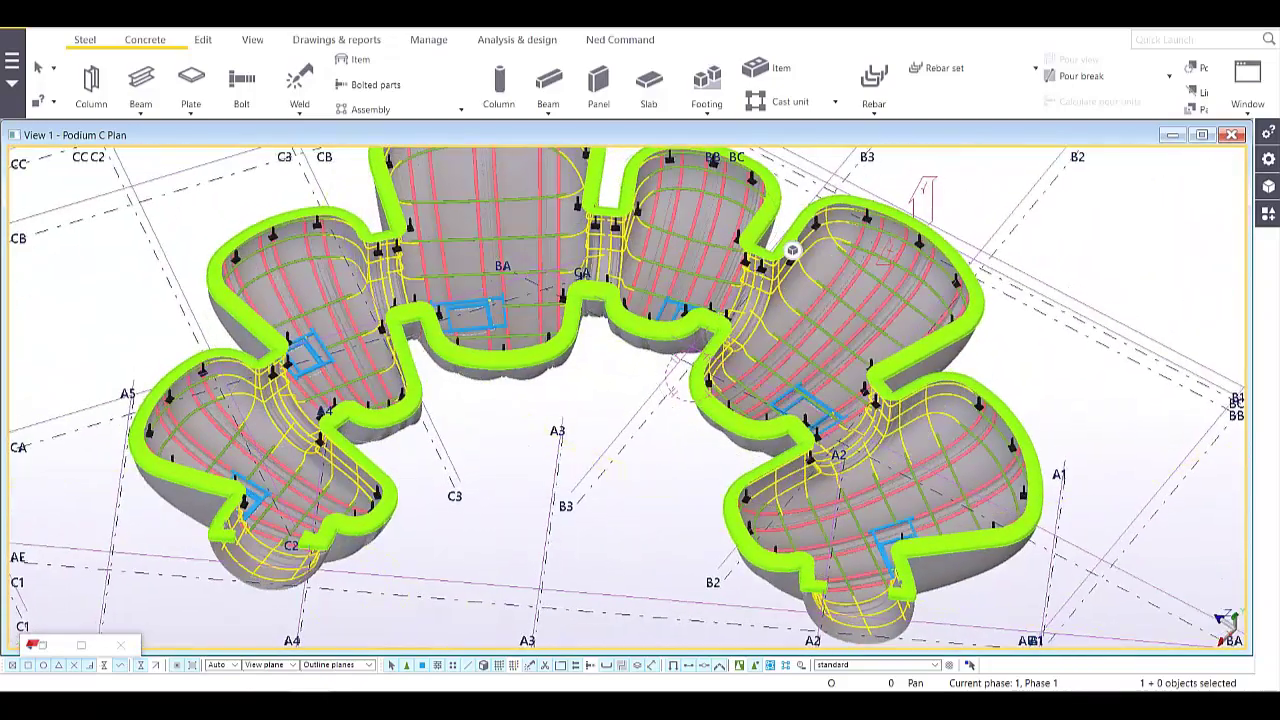
scroll(792, 250, "down", 4)
scroll(792, 250, "up", 3)
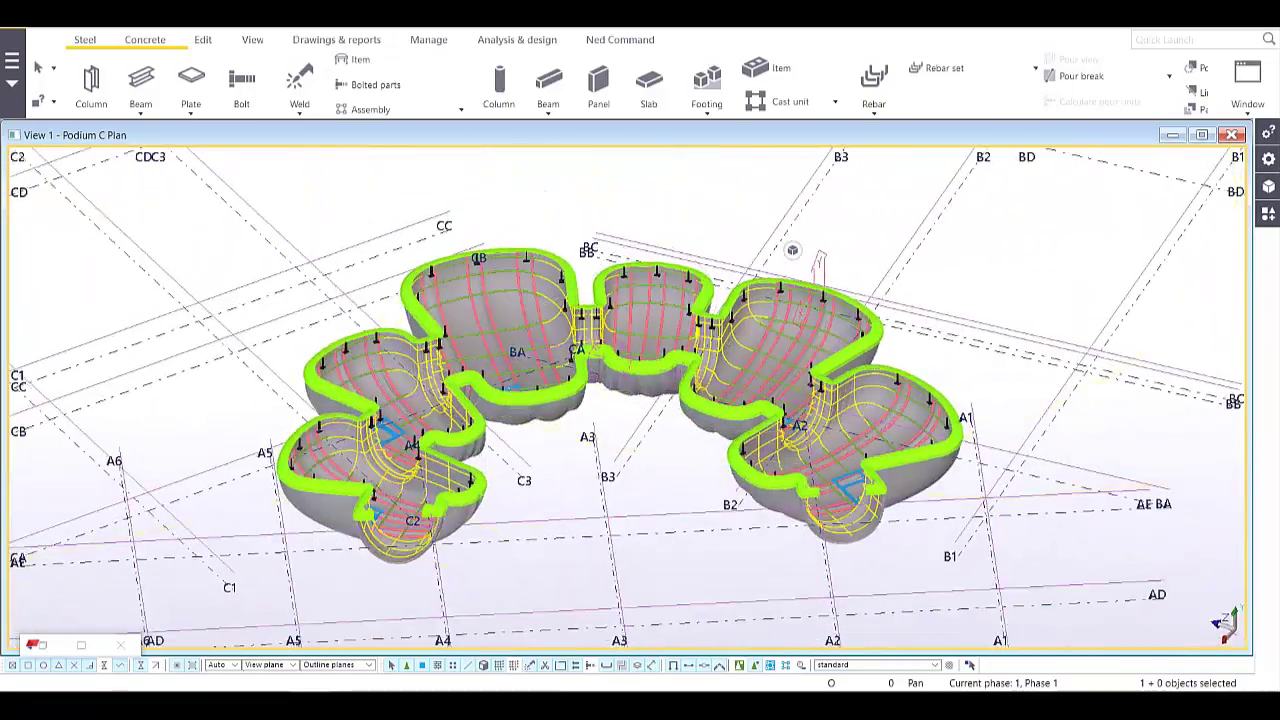